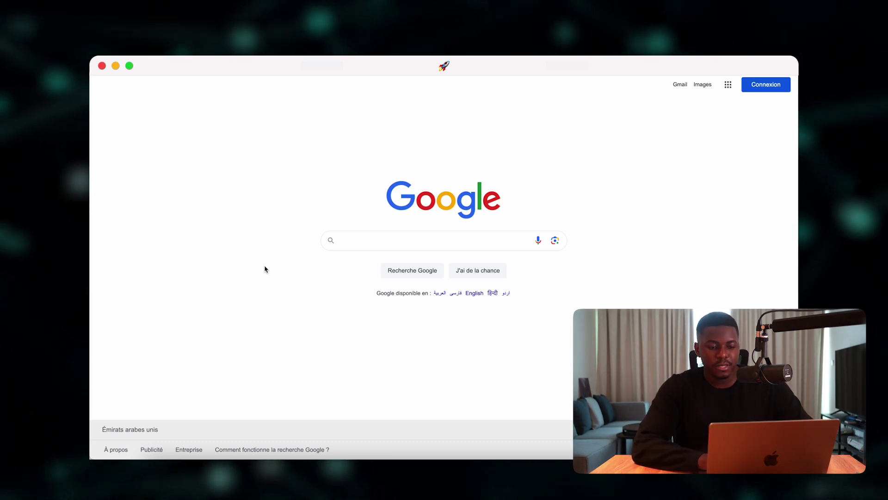
# Search Google for "business manager facebook" and open the Facebook Business Manager result.
pyautogui.click(350, 244)
pyautogui.write('b')
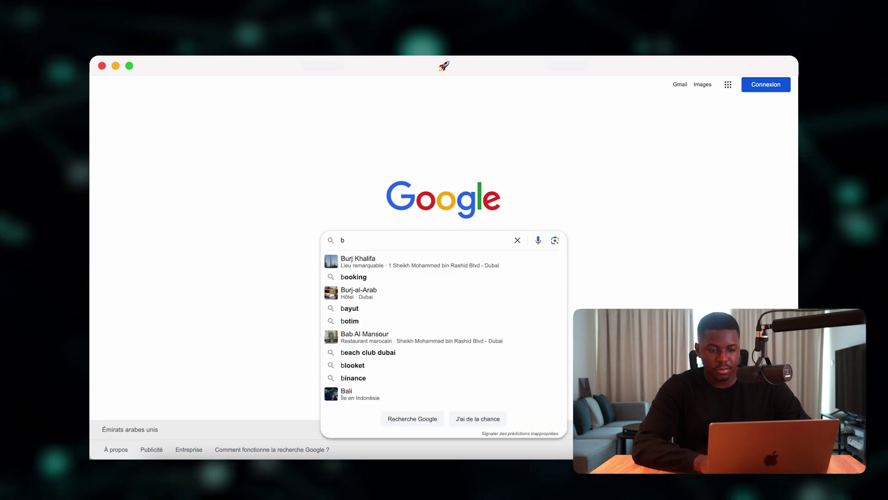
pyautogui.write('usiness manager facebook')
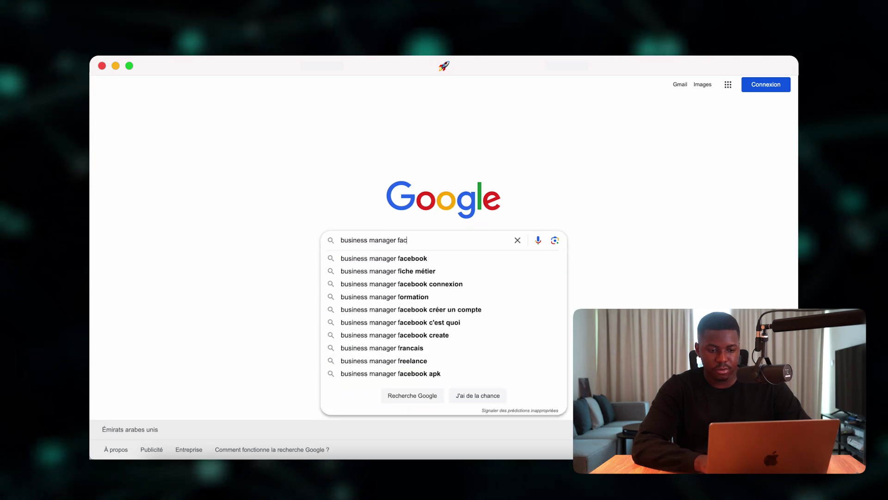
pyautogui.press('Return')
pyautogui.scroll(-2, 351, 239)
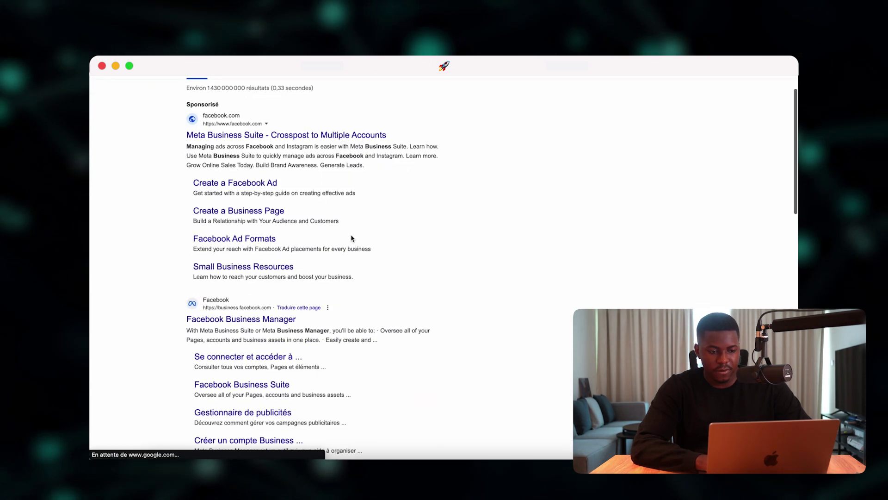
pyautogui.click(278, 319)
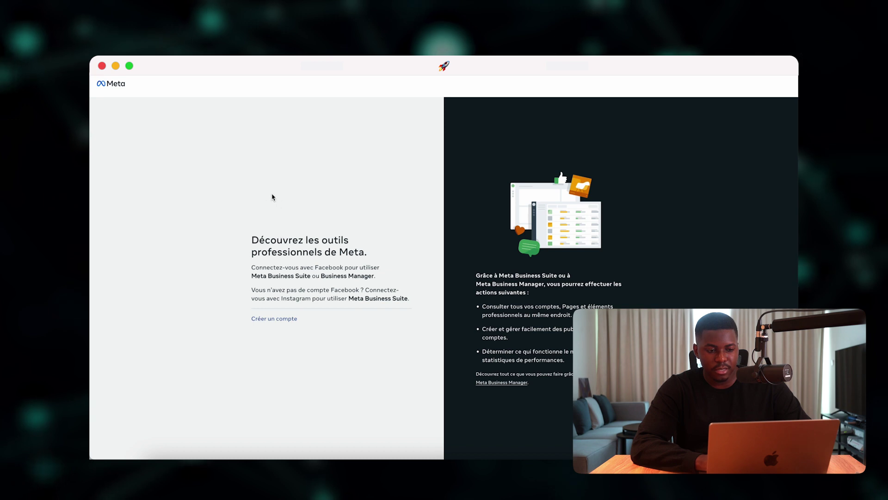
# Read the introduction to Meta's professional tools and start creating a Business Manager account.
pyautogui.moveTo(251, 240); pyautogui.dragTo(353, 252)
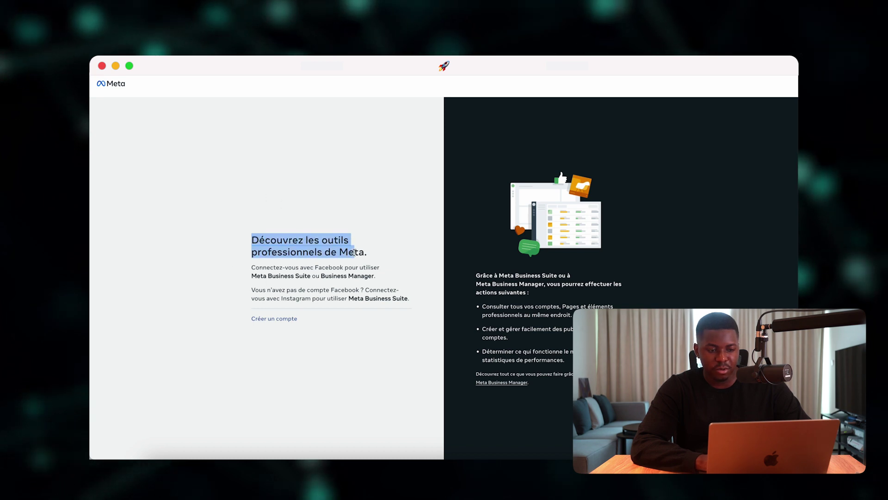
pyautogui.click(369, 246)
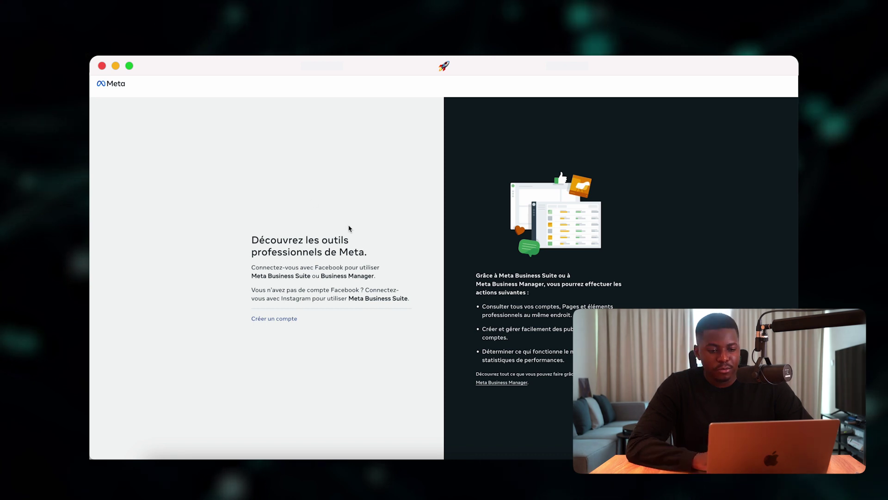
pyautogui.click(388, 242)
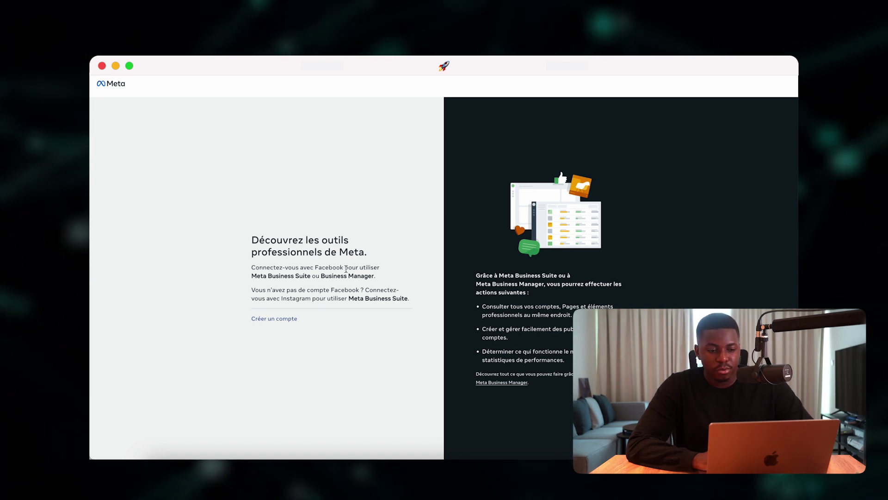
pyautogui.moveTo(344, 269); pyautogui.dragTo(390, 273)
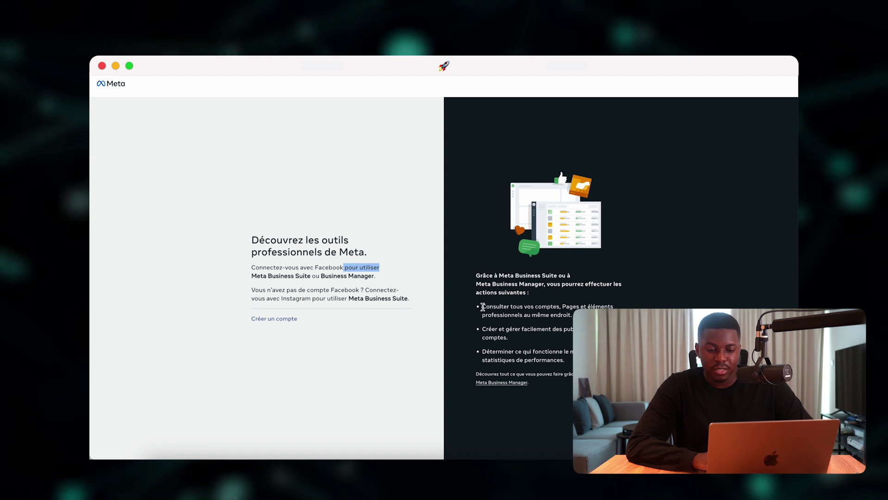
pyautogui.moveTo(483, 306); pyautogui.dragTo(574, 314)
pyautogui.click(561, 309)
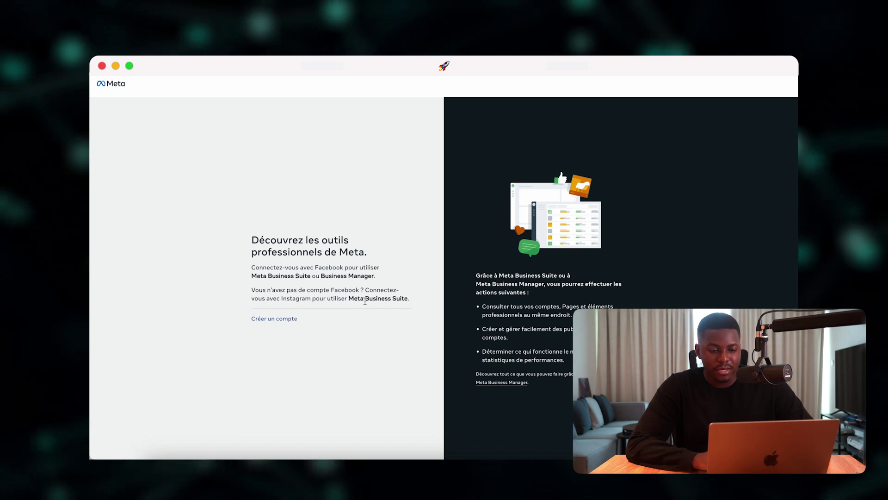
pyautogui.click(282, 320)
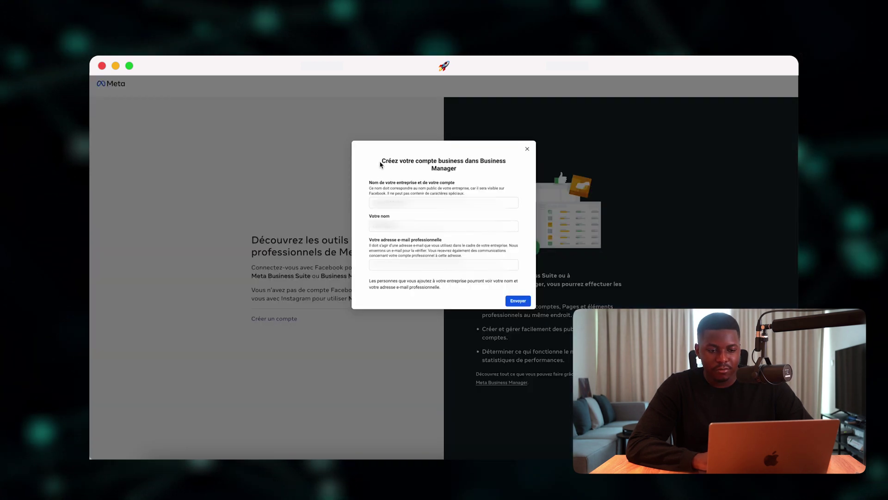
# Complete the business and account name in the Business Manager account creation form.
pyautogui.moveTo(382, 160); pyautogui.dragTo(468, 170)
pyautogui.click(466, 171)
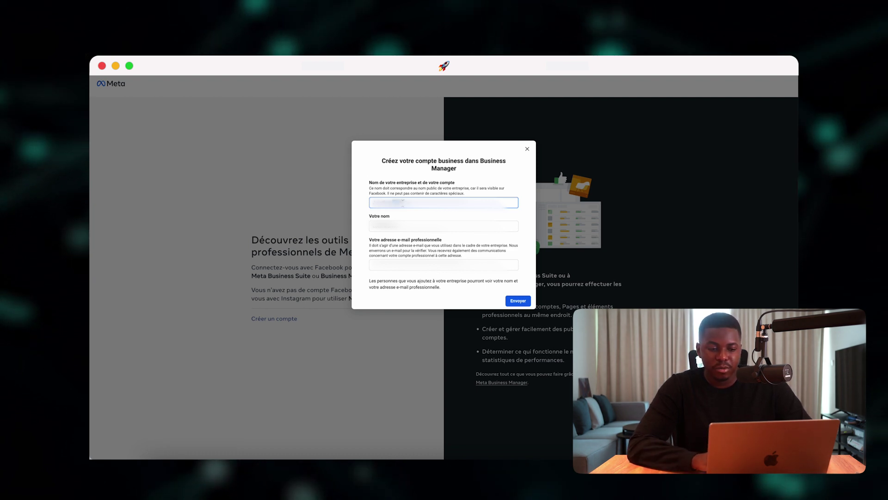
pyautogui.write('nt')
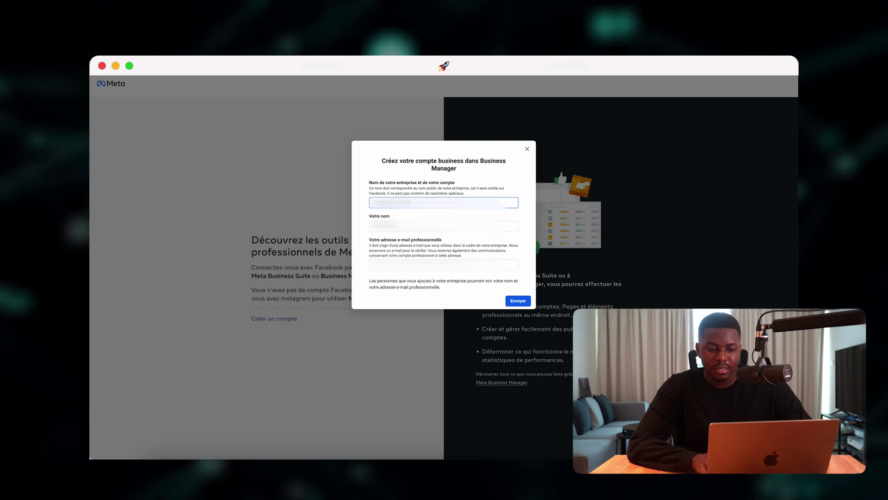
pyautogui.tripleClick(420, 202)
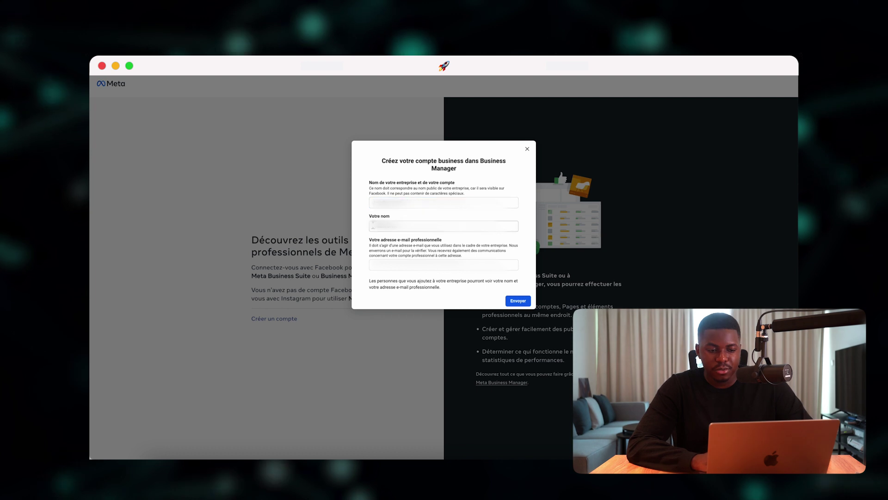
# Check the business name and personal name fields, and fill in the professional e-mail address.
pyautogui.moveTo(369, 217); pyautogui.dragTo(397, 219)
pyautogui.click(413, 218)
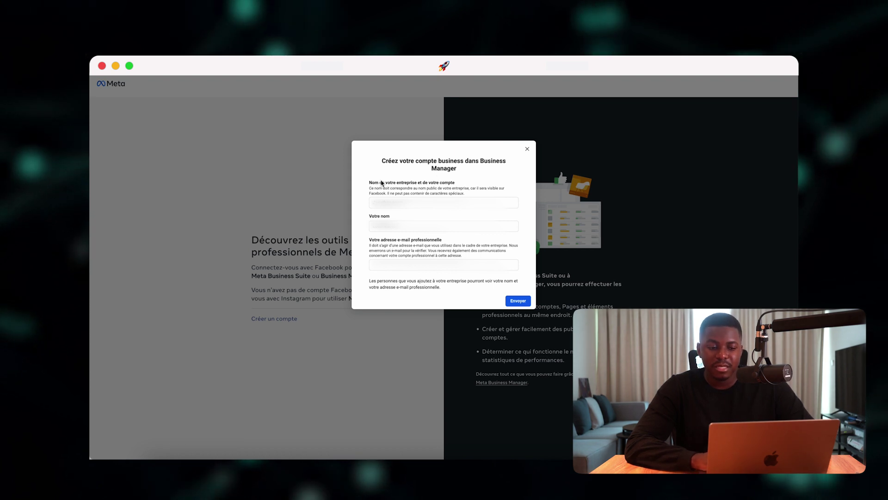
pyautogui.moveTo(366, 181); pyautogui.dragTo(430, 223)
pyautogui.click(464, 197)
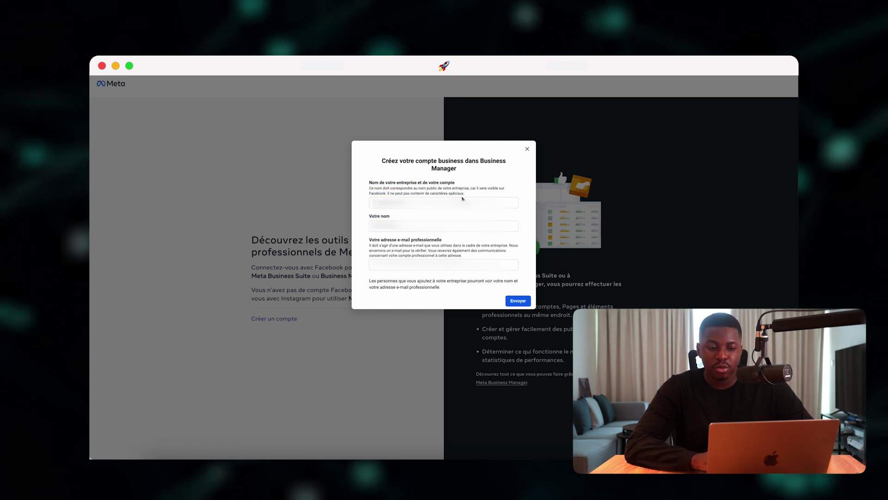
pyautogui.tripleClick(412, 204)
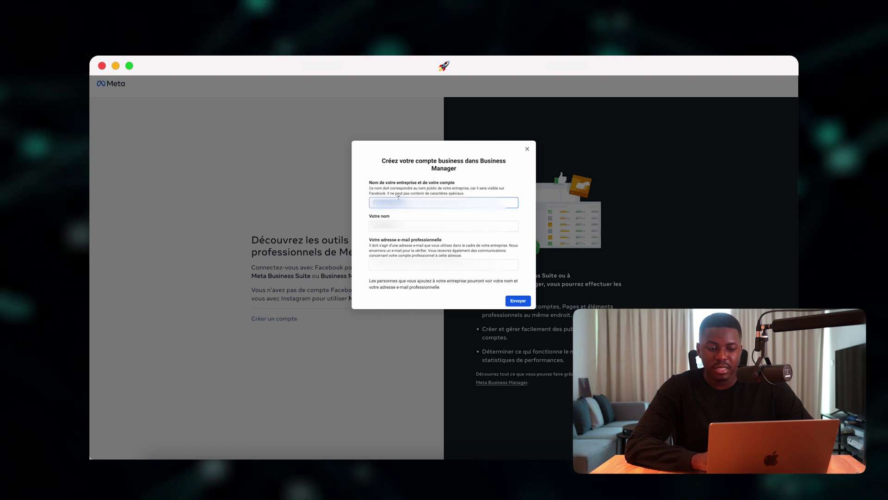
pyautogui.click(410, 217)
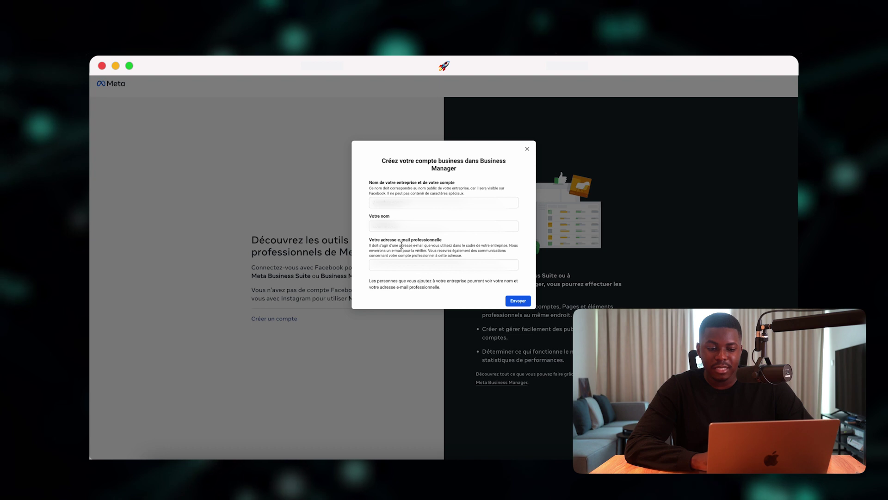
pyautogui.click(443, 265)
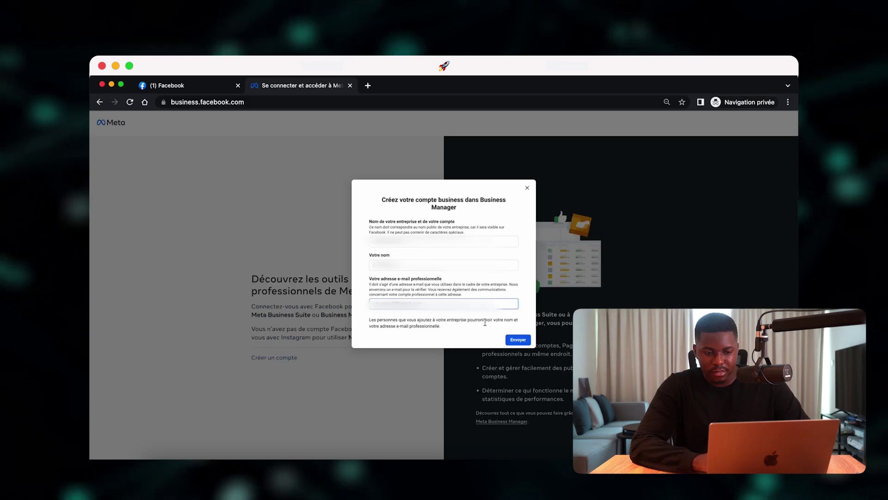
pyautogui.click(407, 344)
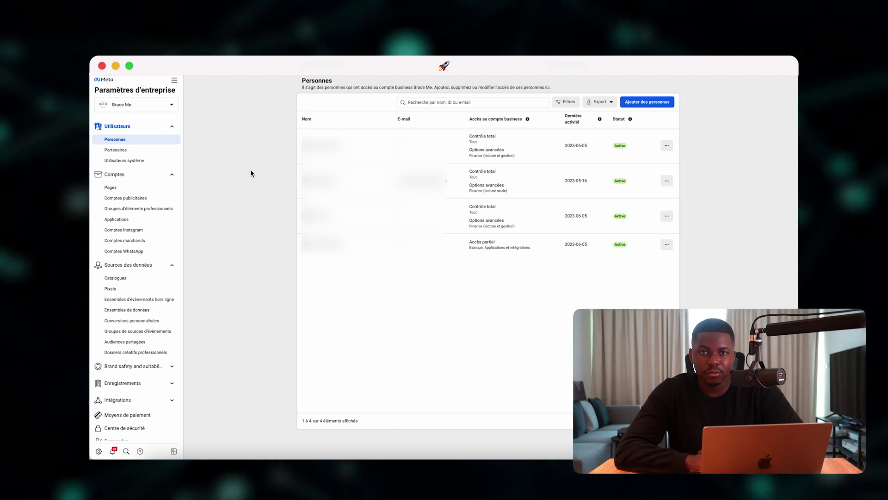
# View the partners and ad accounts of the Brace Me business, including the options for adding an ad account.
pyautogui.click(158, 149)
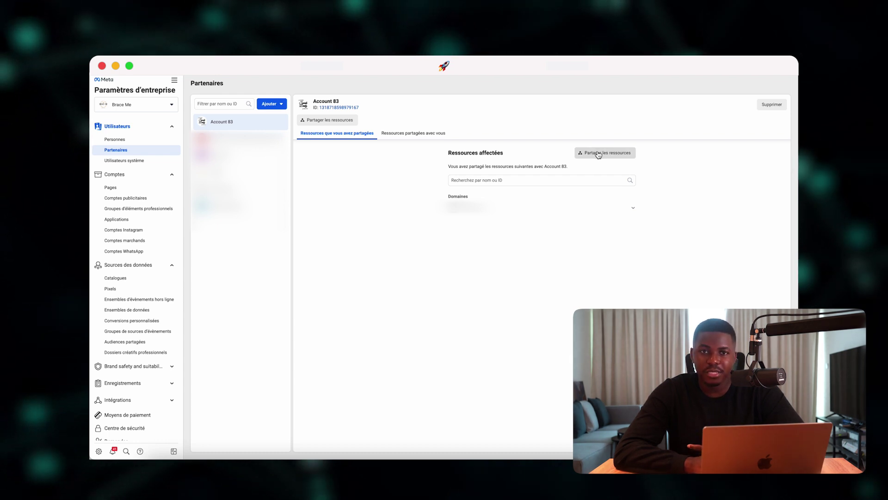
pyautogui.click(129, 189)
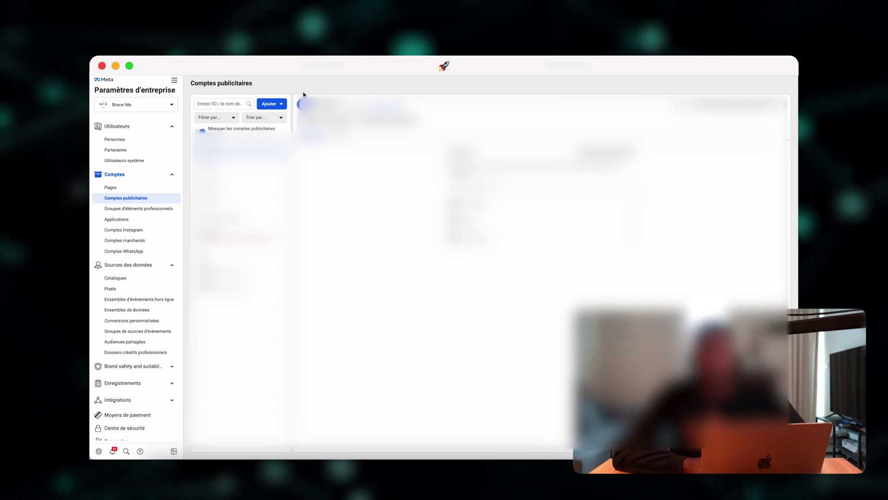
pyautogui.click(278, 104)
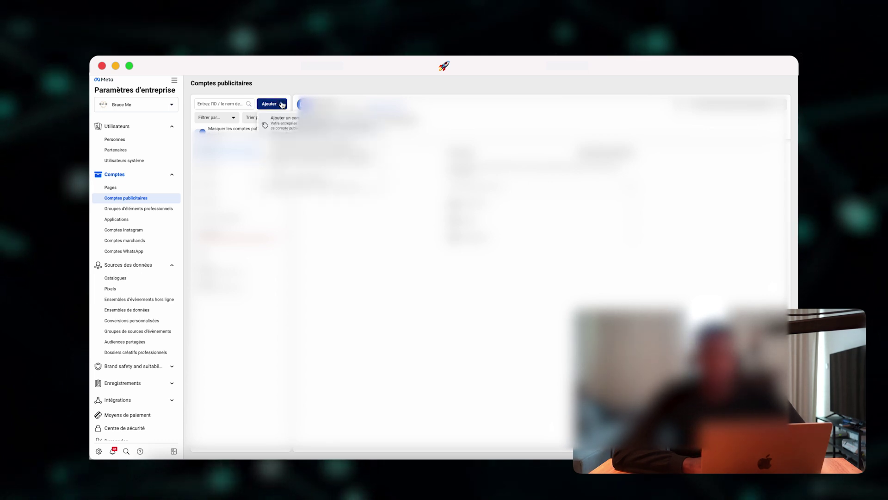
pyautogui.press('Escape')
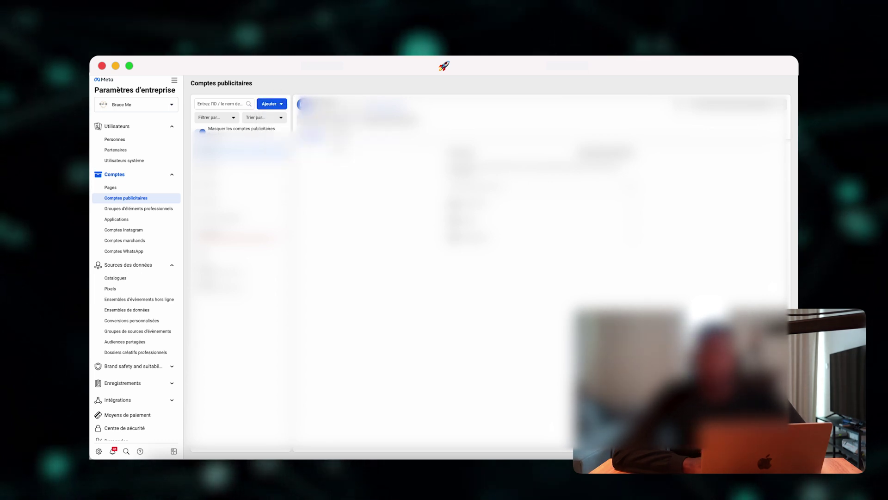
# View the business's domains and its payment methods.
pyautogui.click(157, 293)
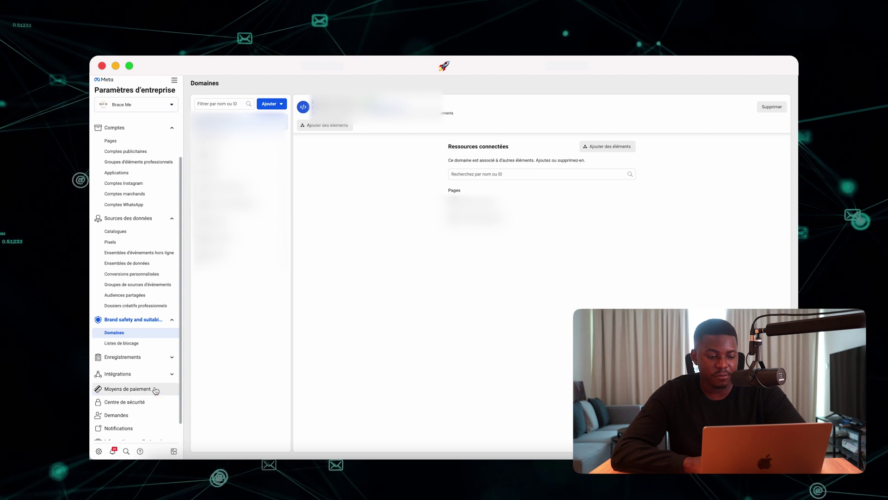
pyautogui.click(155, 390)
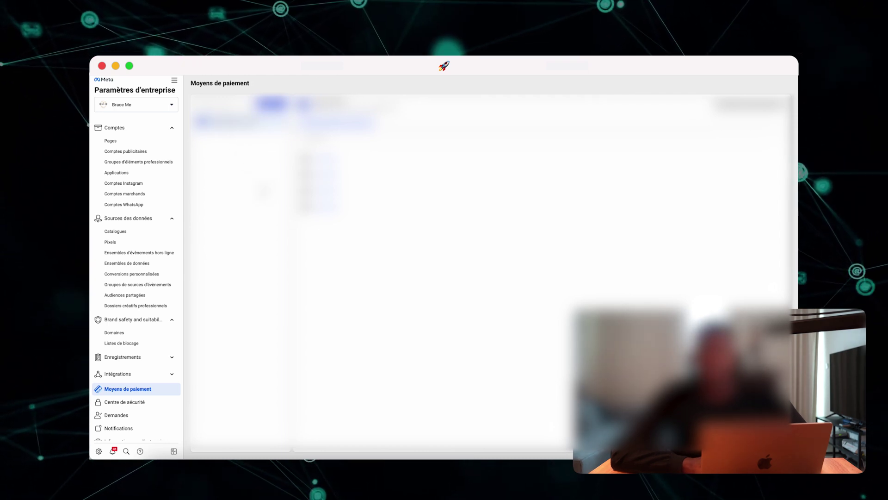
# Examine the business information page, covering verification, history, the ad account limit, business options and personal info.
pyautogui.scroll(-2, 136, 277)
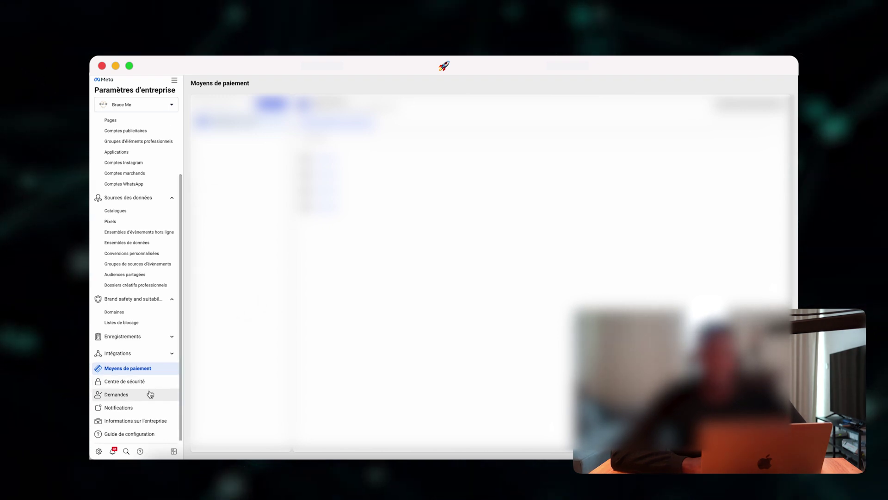
pyautogui.click(119, 422)
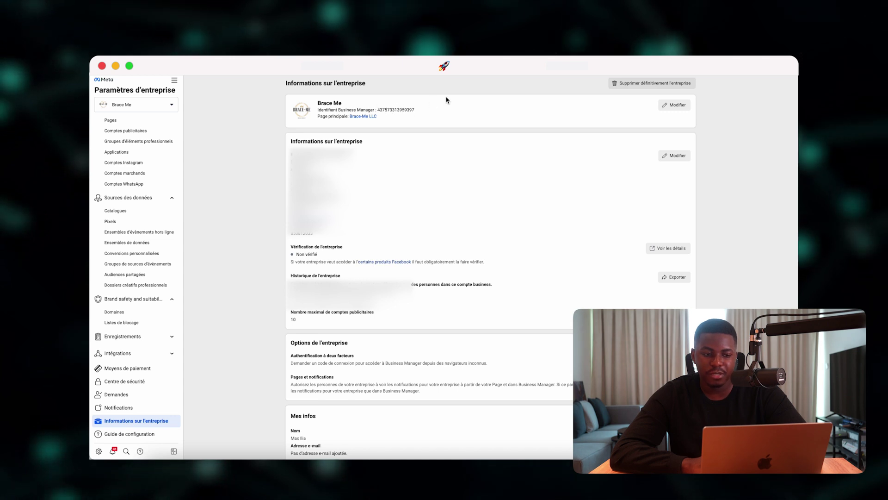
pyautogui.scroll(-1, 374, 148)
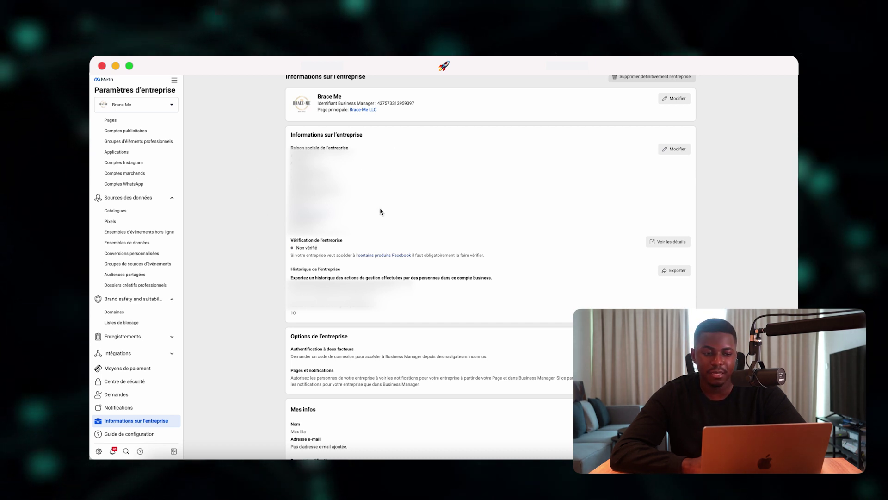
pyautogui.scroll(-1, 366, 279)
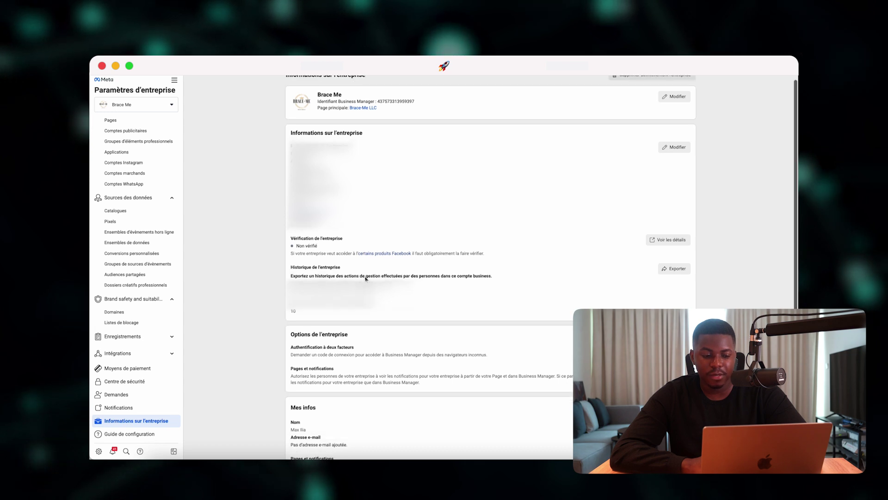
pyautogui.scroll(-2, 365, 278)
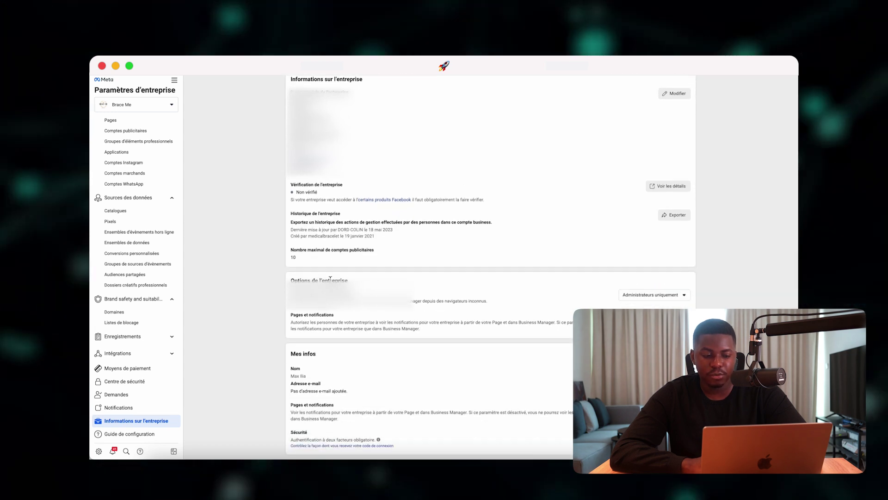
pyautogui.moveTo(330, 279); pyautogui.dragTo(291, 279)
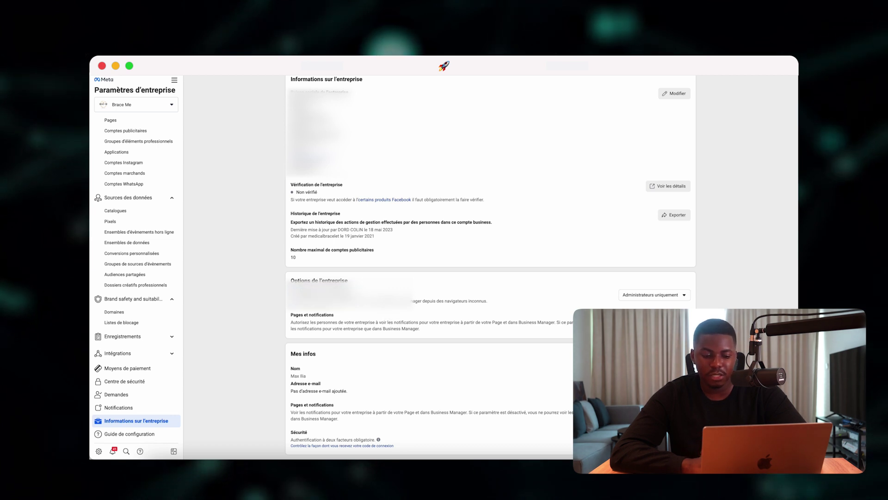
pyautogui.moveTo(327, 301); pyautogui.dragTo(403, 303)
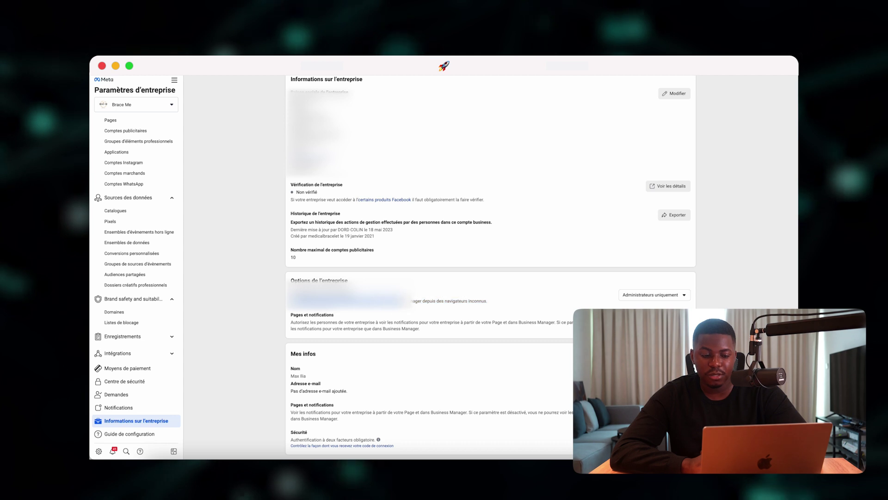
pyautogui.click(430, 302)
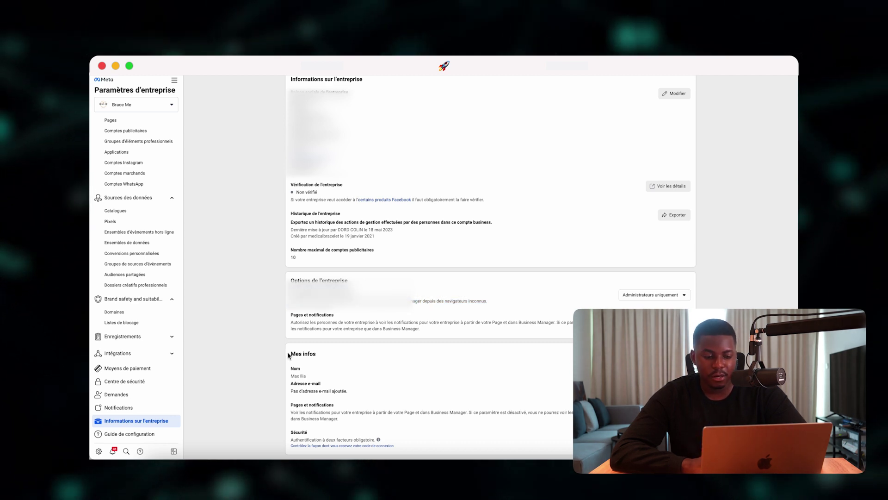
pyautogui.click(314, 362)
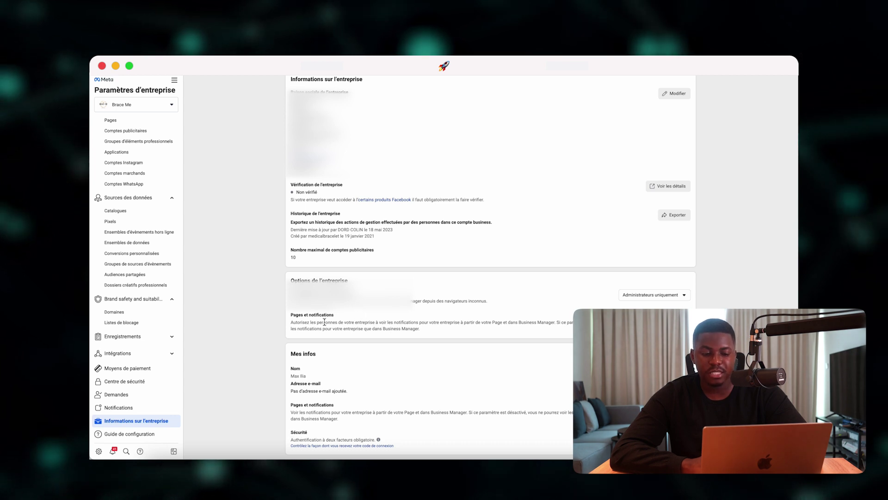
pyautogui.scroll(3, 621, 148)
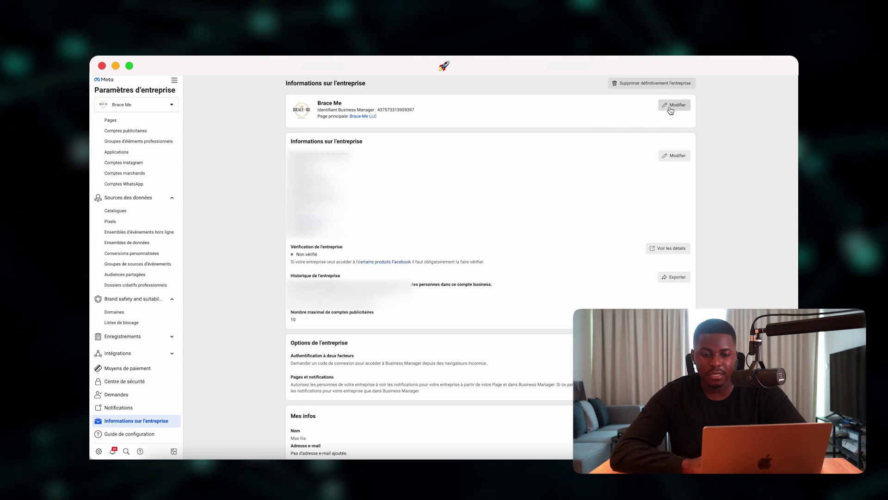
# Review the editable business name and main page, and the form for official name, country, address, phone number and website.
pyautogui.click(670, 107)
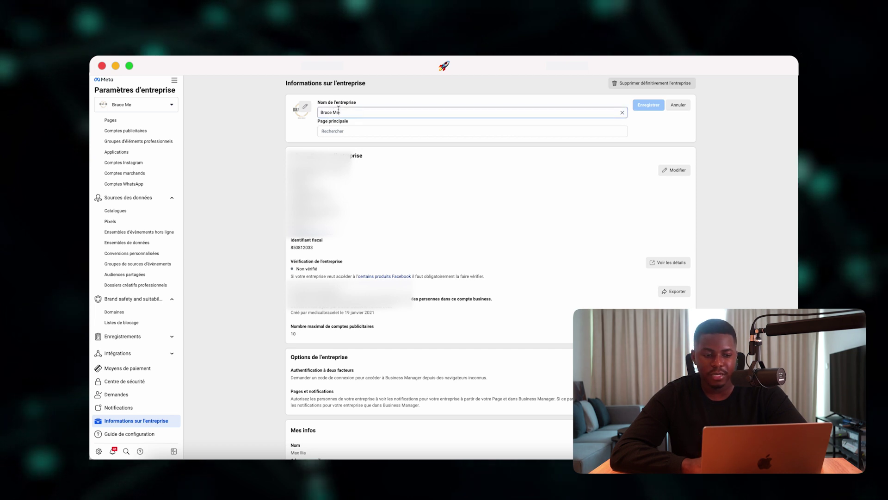
pyautogui.click(359, 120)
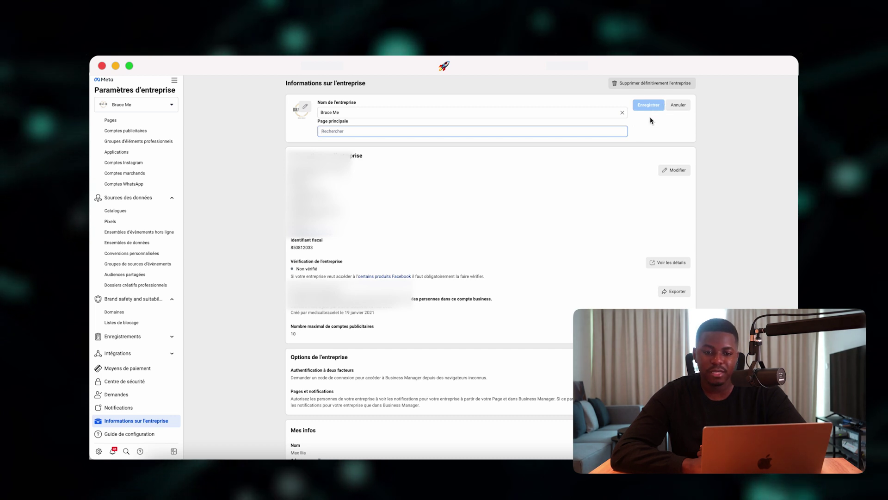
pyautogui.scroll(-1, 666, 139)
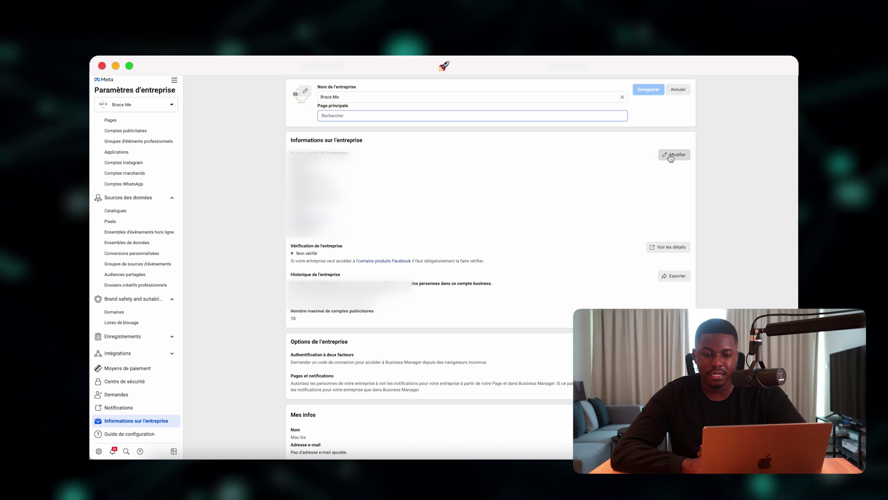
pyautogui.click(669, 156)
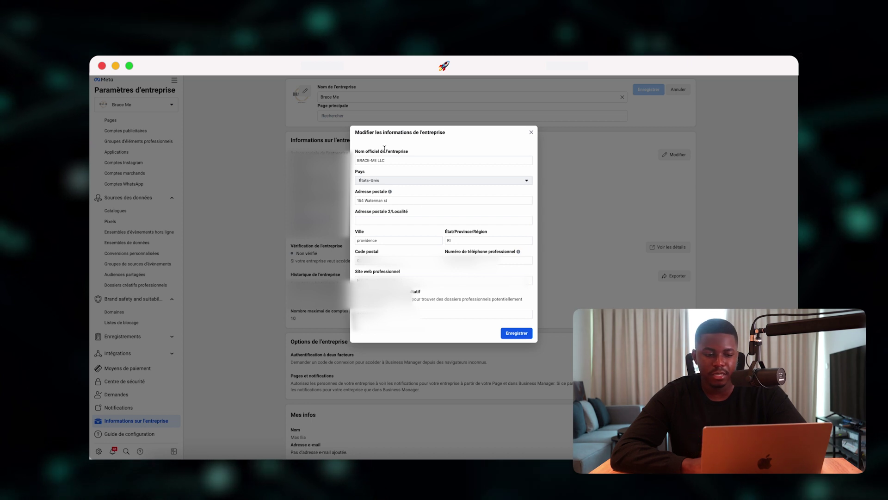
pyautogui.moveTo(355, 151); pyautogui.dragTo(404, 151)
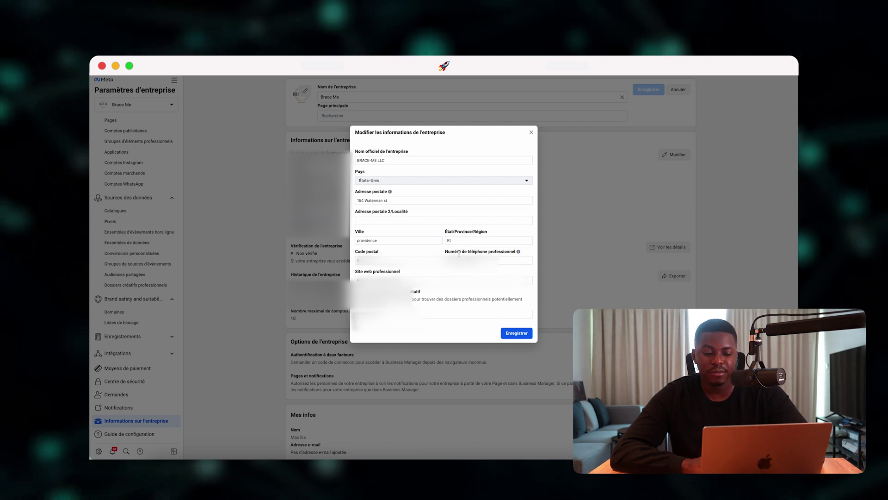
pyautogui.click(409, 275)
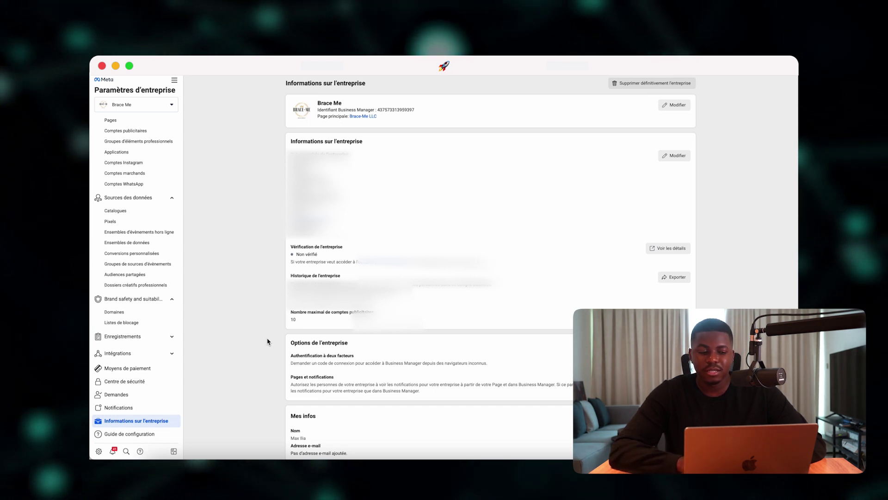
# Start creating a new ad account in the business's ad accounts and name it CHAT 1.
pyautogui.click(145, 134)
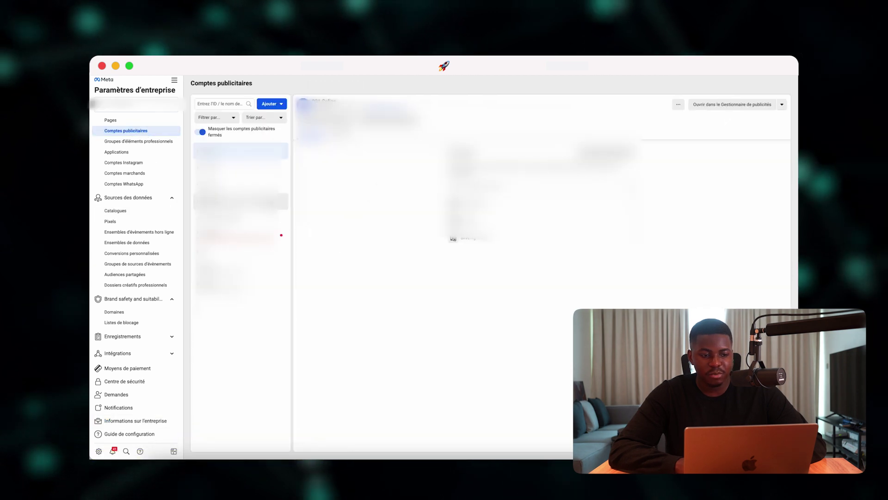
pyautogui.click(278, 105)
pyautogui.scroll(-1, 304, 183)
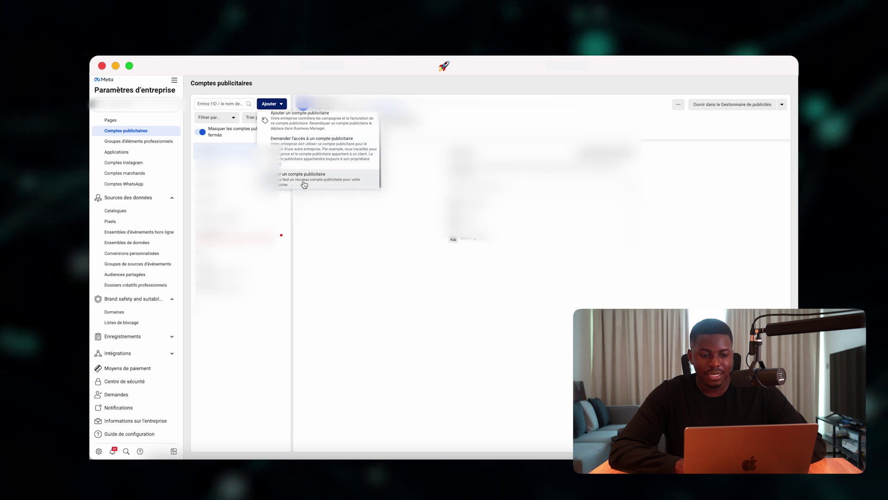
pyautogui.click(304, 184)
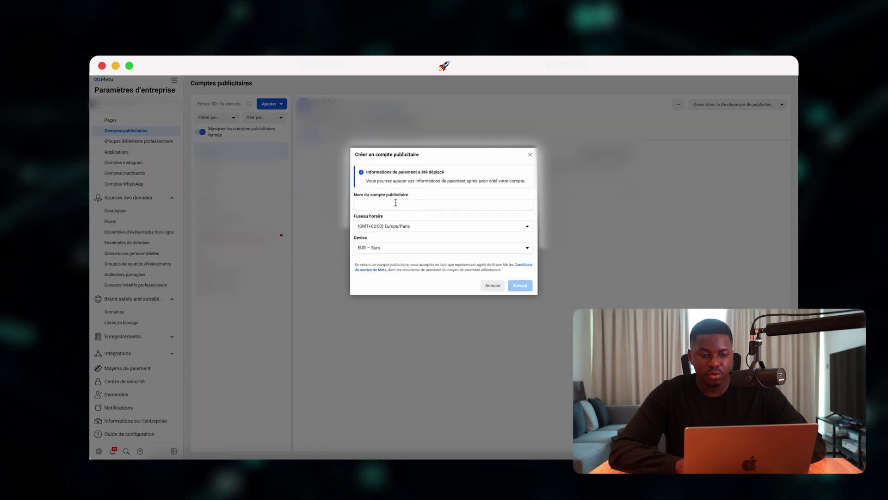
pyautogui.click(374, 204)
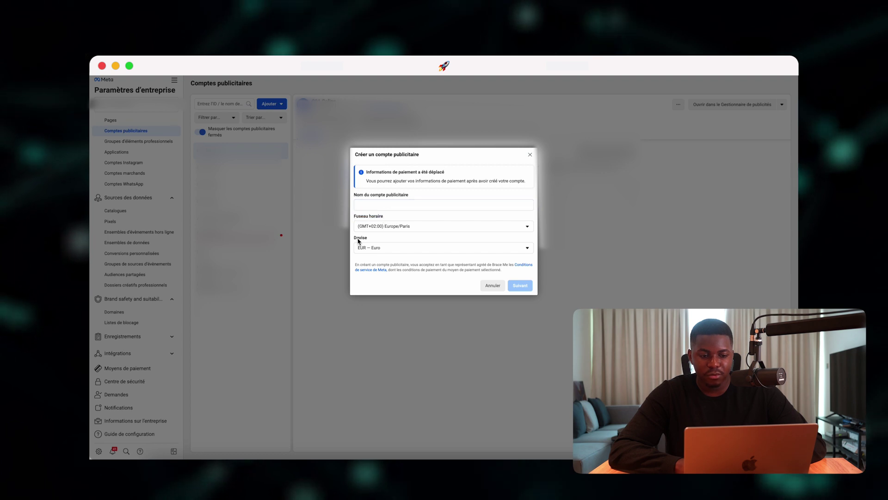
pyautogui.click(399, 206)
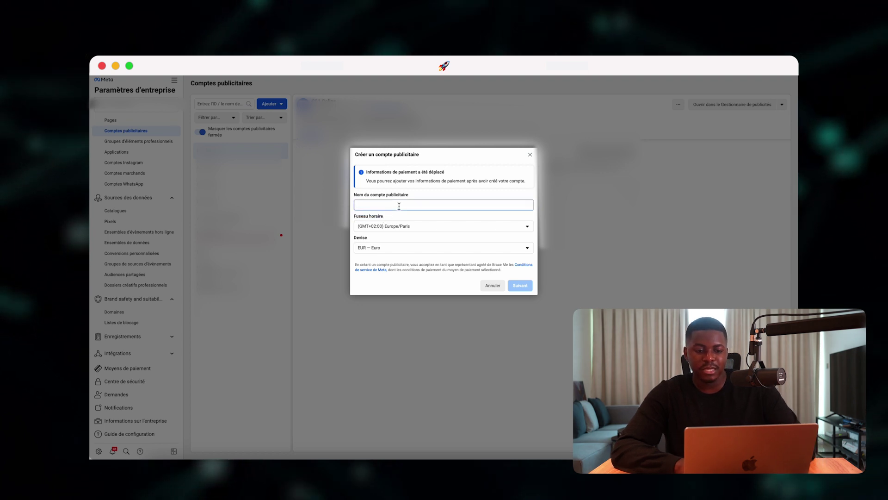
pyautogui.write('CHAT 1')
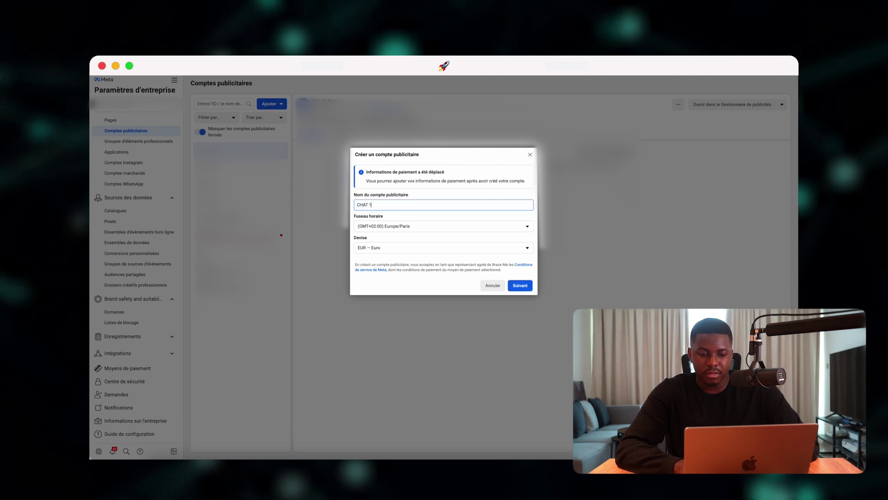
pyautogui.click(406, 200)
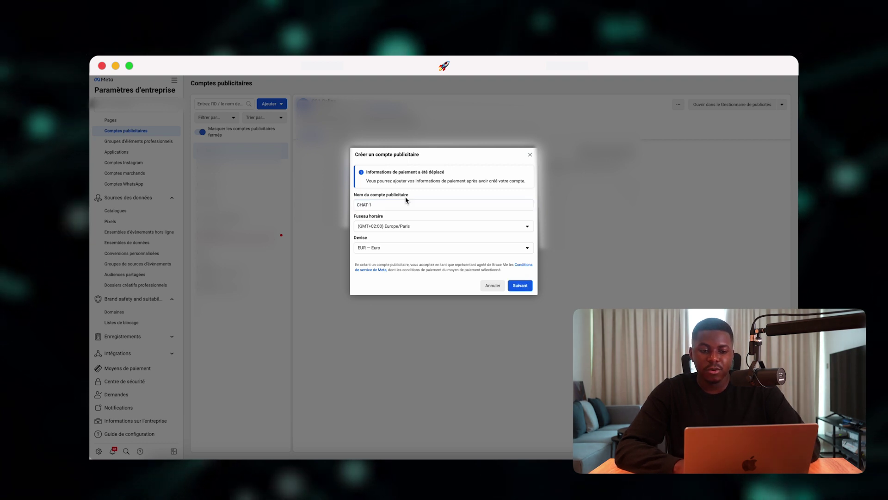
# Check the time zone and currency options, keeping (GMT+02:00) Europe/Paris and EUR – Euro.
pyautogui.click(410, 227)
pyautogui.click(432, 219)
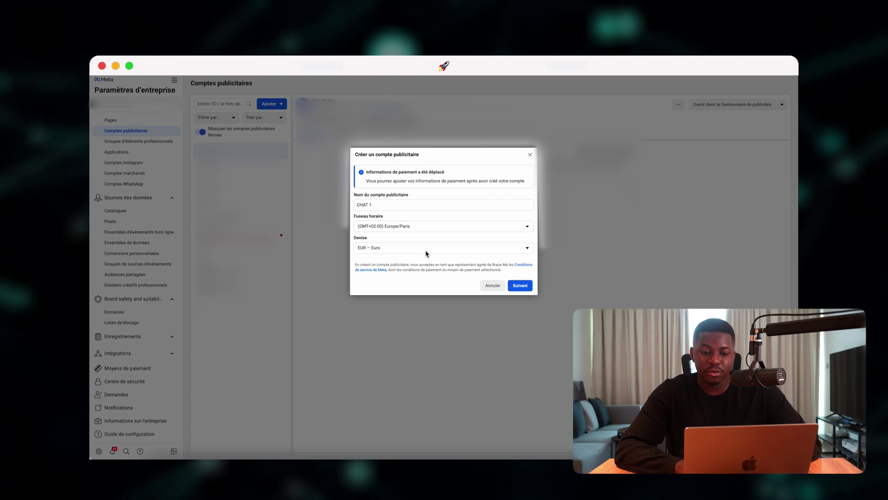
pyautogui.click(370, 251)
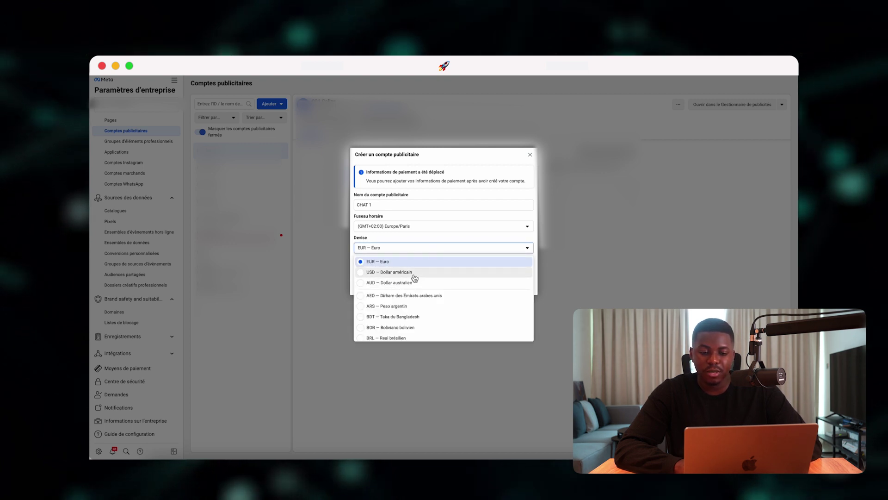
pyautogui.click(418, 240)
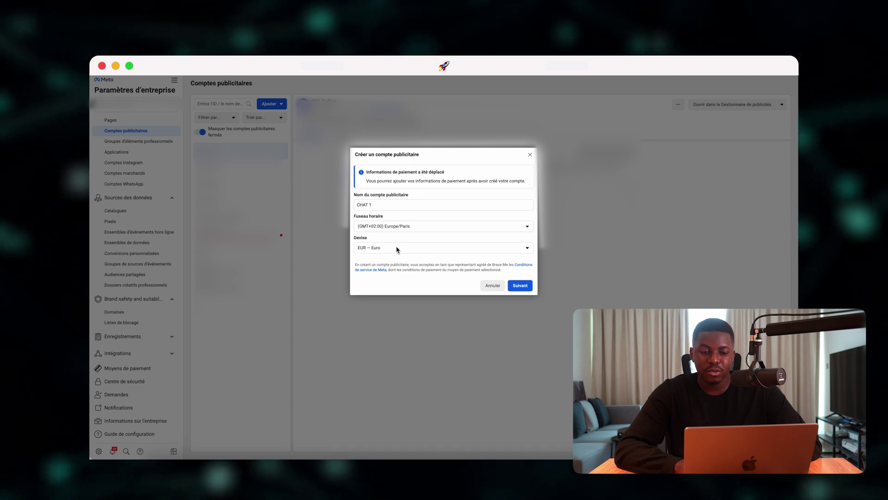
# Create the ad account for use by My business (Brace Me).
pyautogui.click(521, 287)
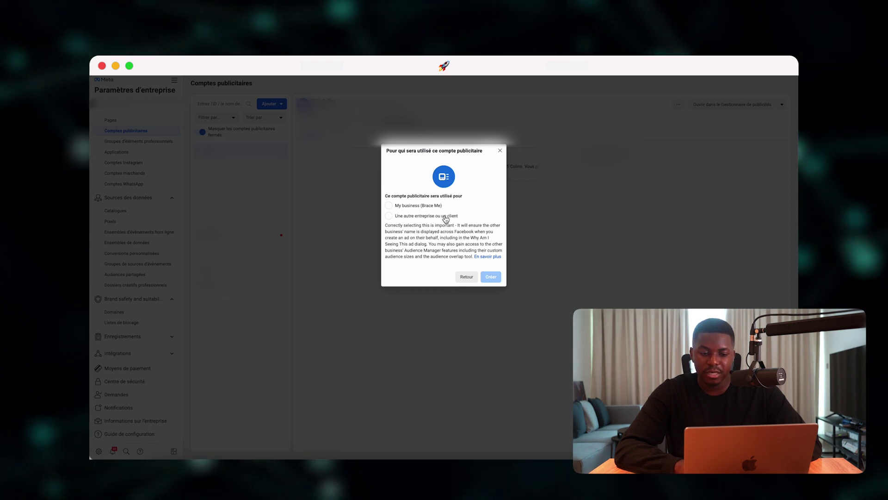
pyautogui.click(389, 205)
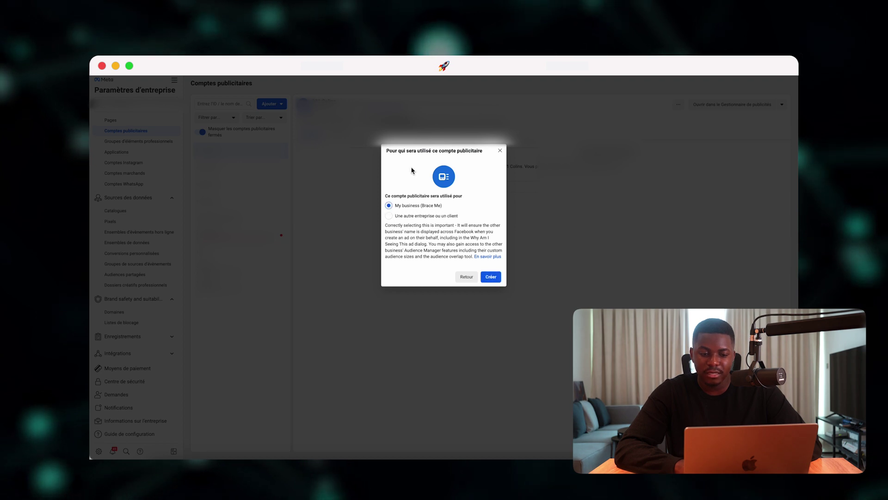
pyautogui.click(492, 278)
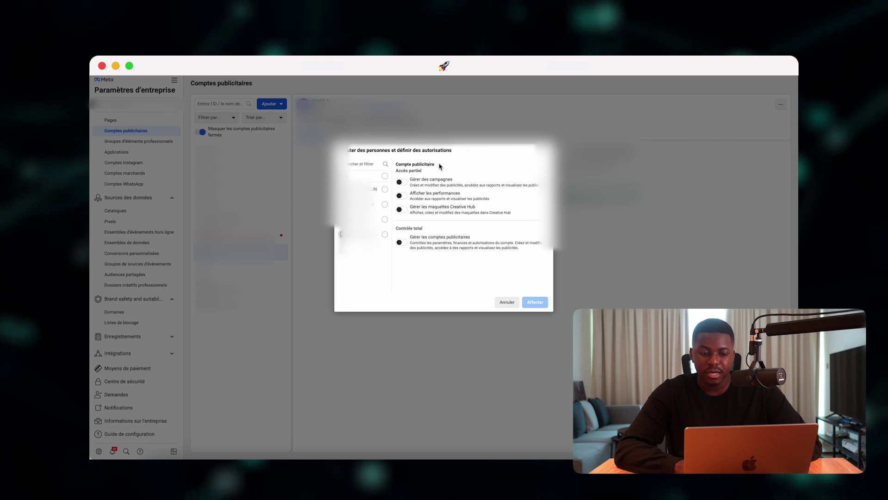
# Assign one person to the CHAT 1 ad account with full control, enabling Gérer les comptes publicitaires.
pyautogui.click(385, 220)
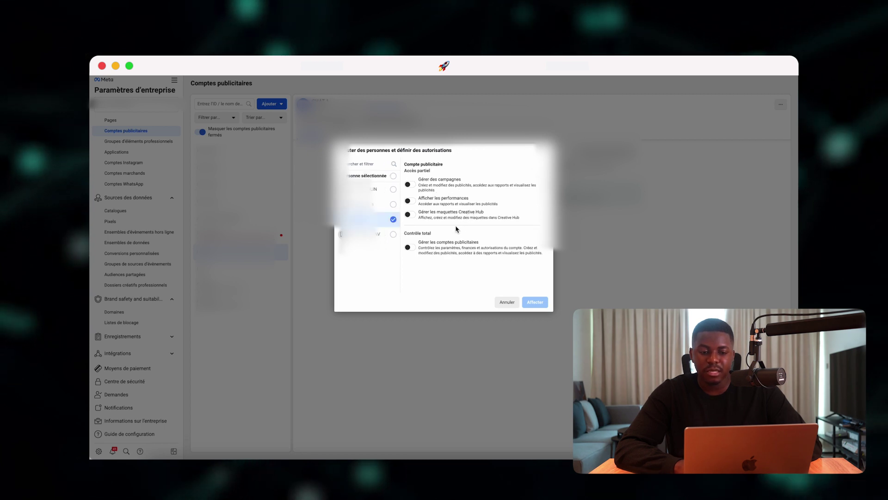
pyautogui.click(410, 202)
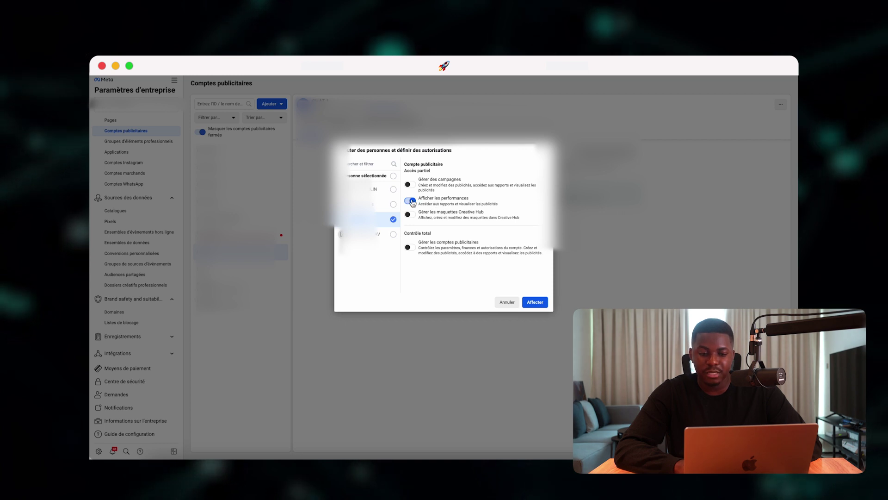
pyautogui.click(409, 202)
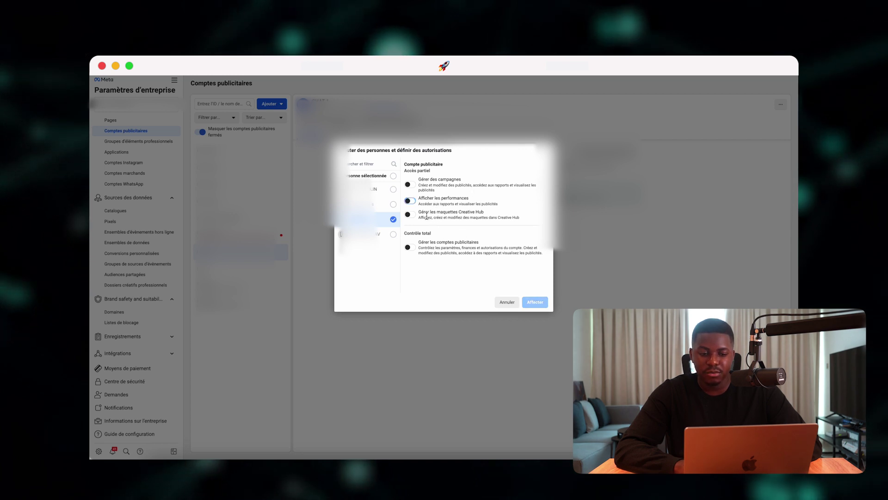
pyautogui.click(423, 213)
pyautogui.click(424, 213)
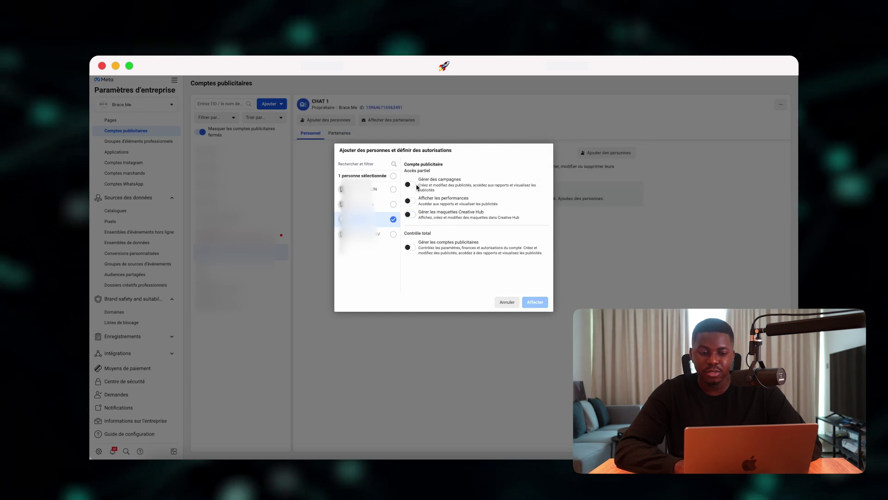
pyautogui.click(411, 185)
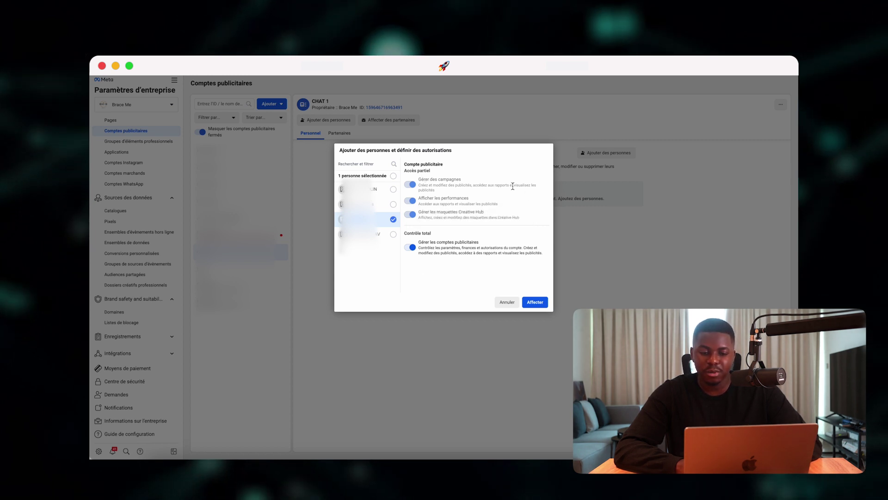
pyautogui.click(545, 302)
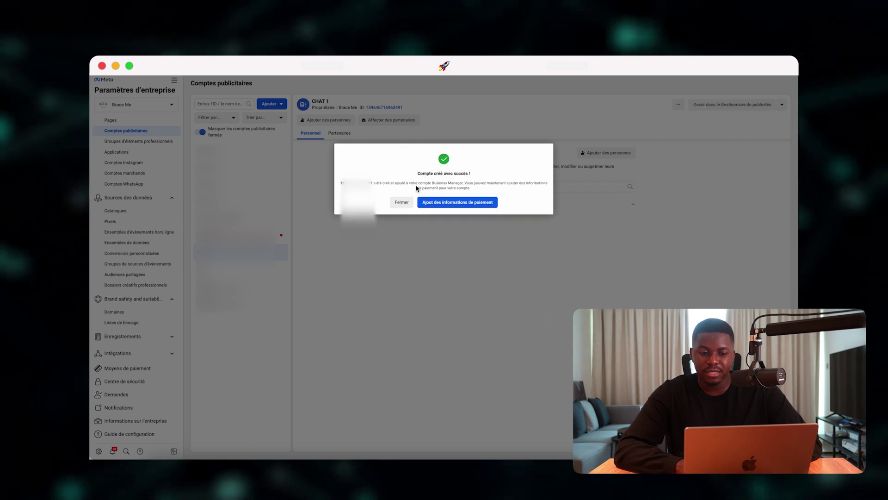
pyautogui.click(450, 209)
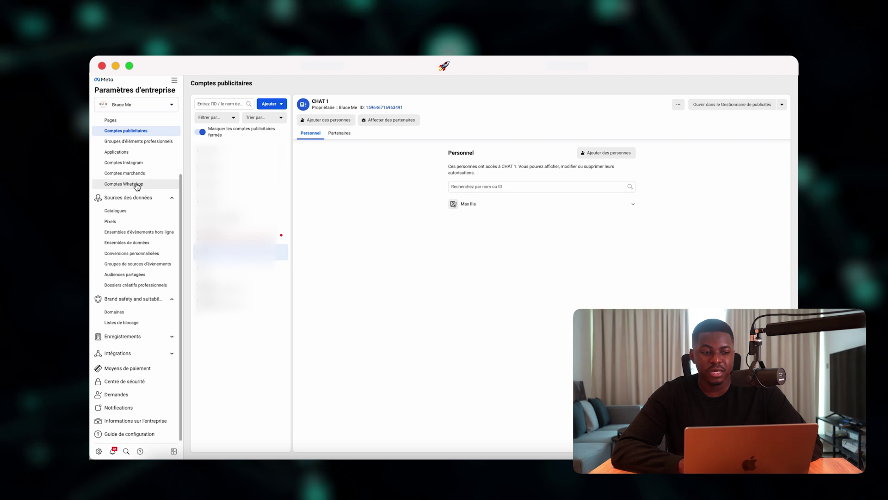
# Start creating a new Page in the business's Pages settings, with brand or product as its type.
pyautogui.scroll(2, 137, 186)
pyautogui.scroll(2, 137, 186)
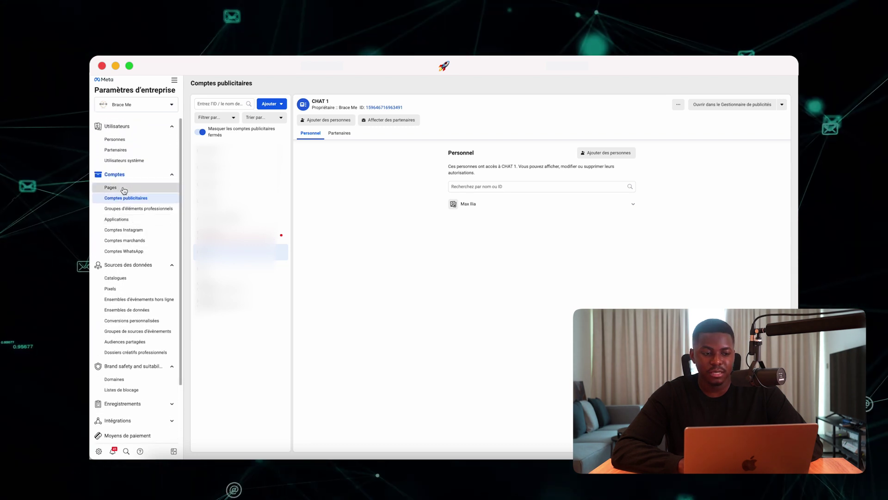
pyautogui.click(134, 188)
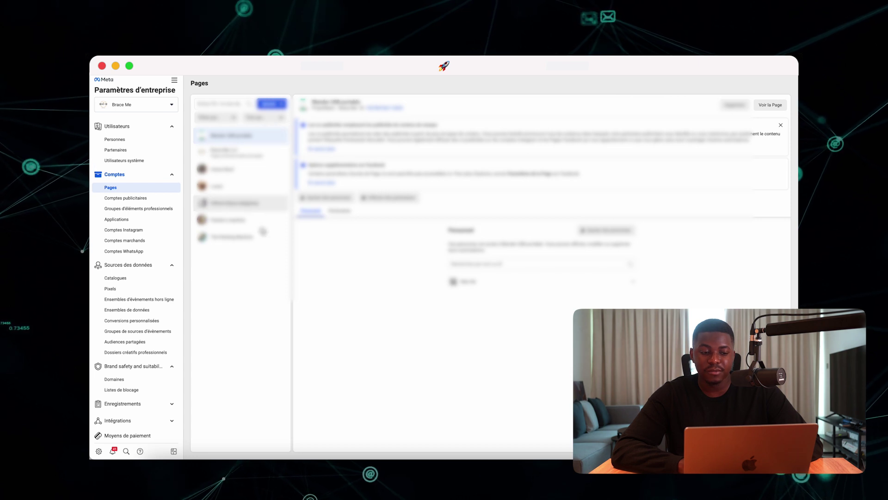
pyautogui.click(272, 103)
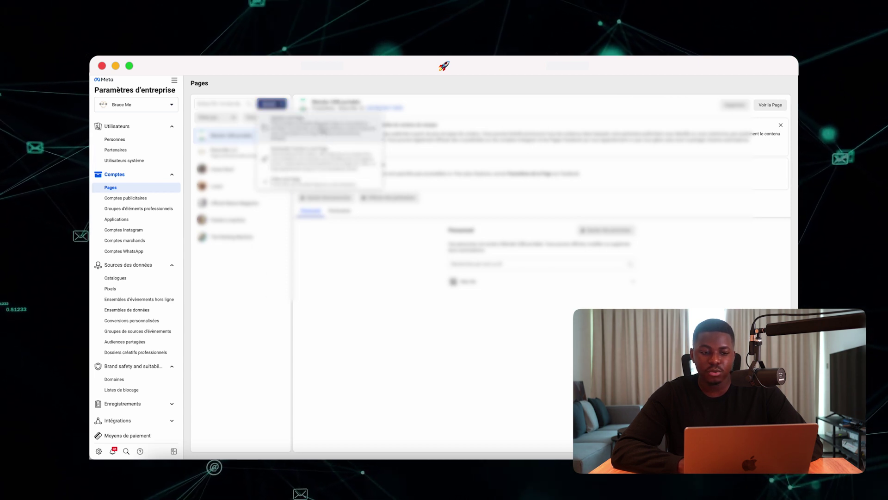
pyautogui.click(276, 107)
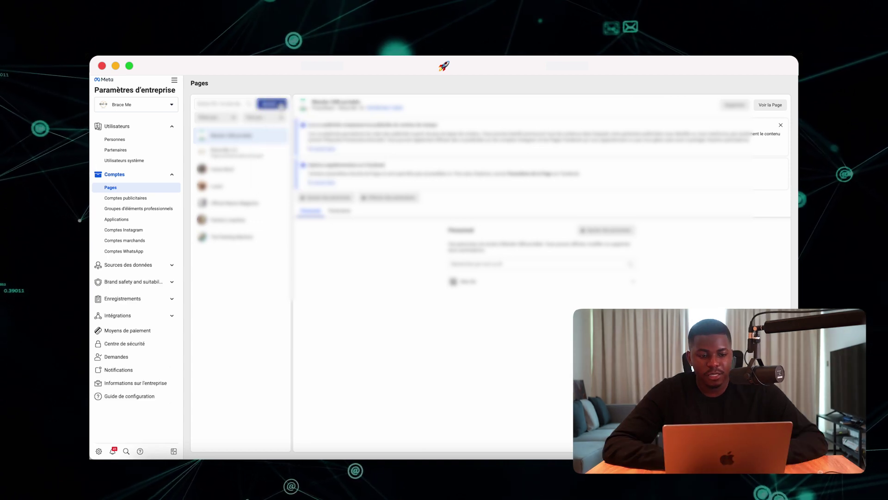
pyautogui.click(281, 106)
pyautogui.click(320, 185)
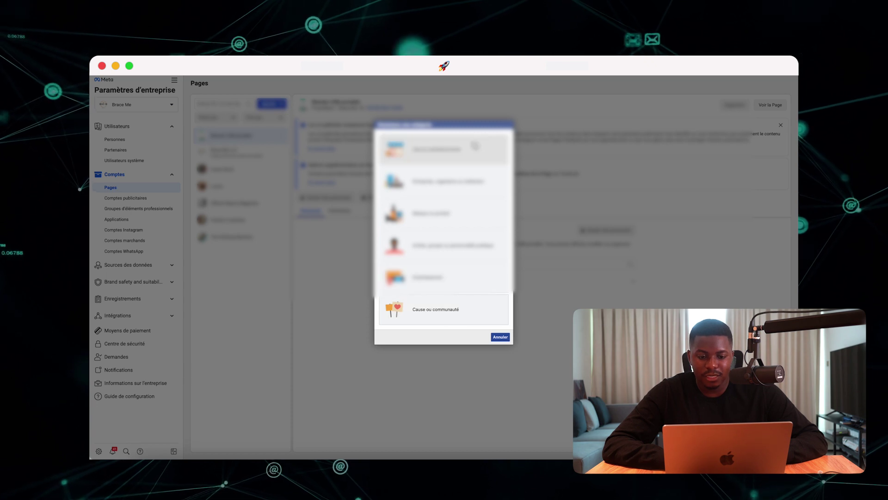
pyautogui.click(456, 213)
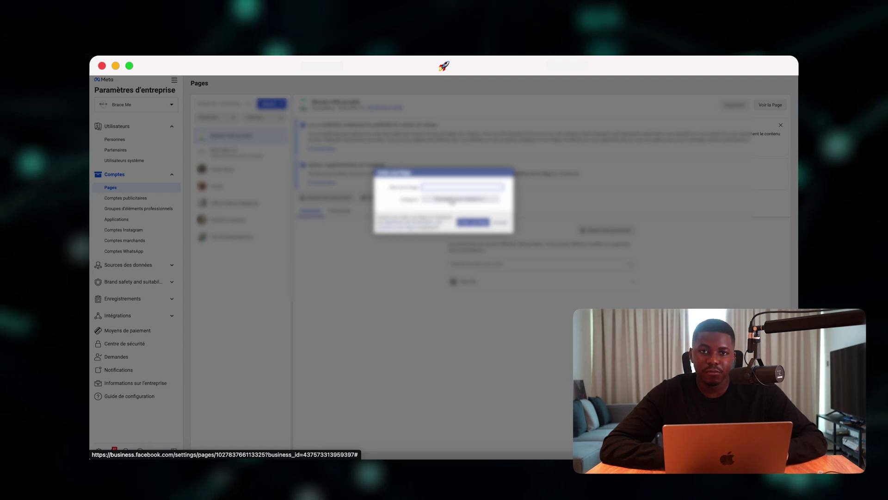
# Name the new Page Pentaluno, set its category to Marque, and create it.
pyautogui.write('Brace')
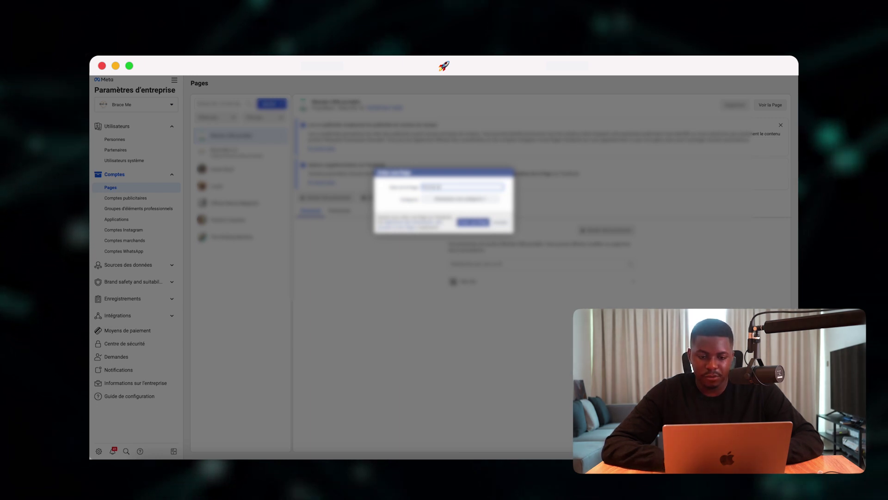
pyautogui.click(457, 181)
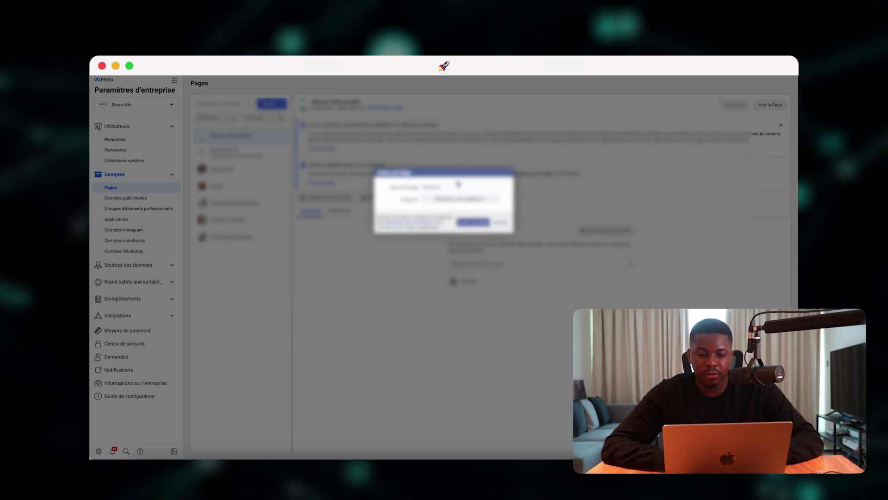
pyautogui.click(463, 196)
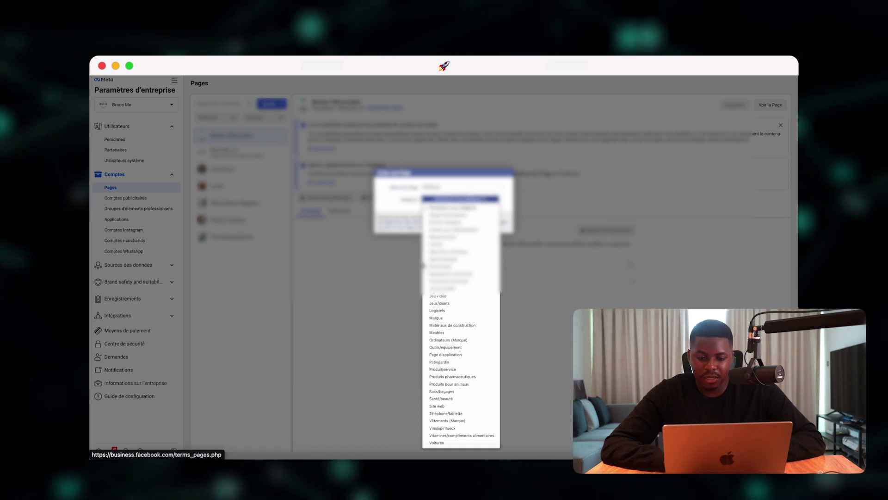
pyautogui.click(456, 317)
pyautogui.click(471, 223)
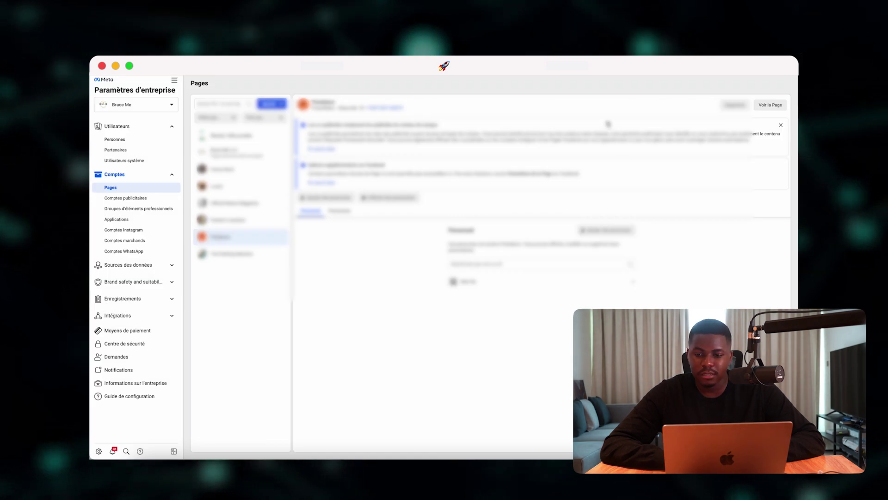
# Open the newly created Pentaluno Page and dismiss the offer to link it to WhatsApp.
pyautogui.click(774, 106)
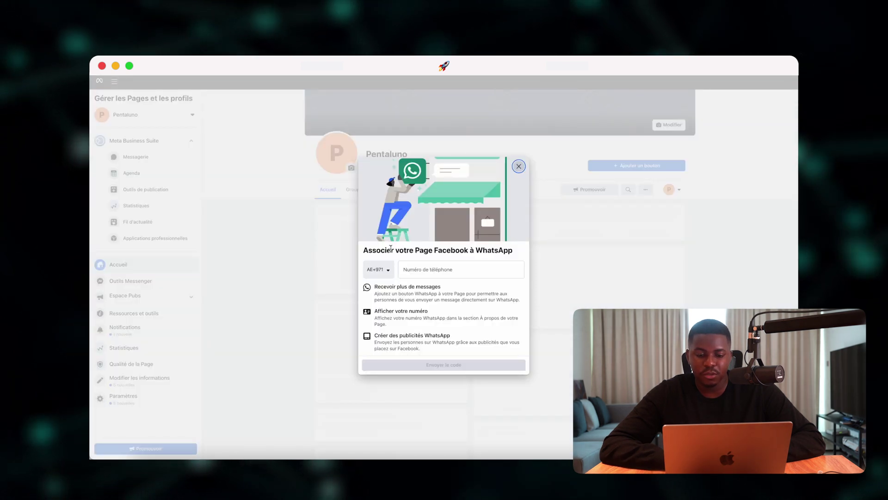
pyautogui.click(519, 166)
pyautogui.click(504, 303)
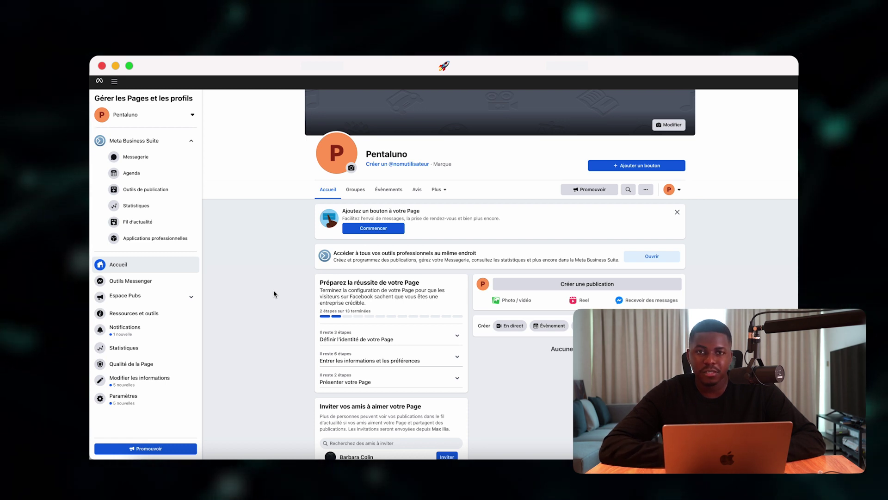
pyautogui.scroll(4, 273, 294)
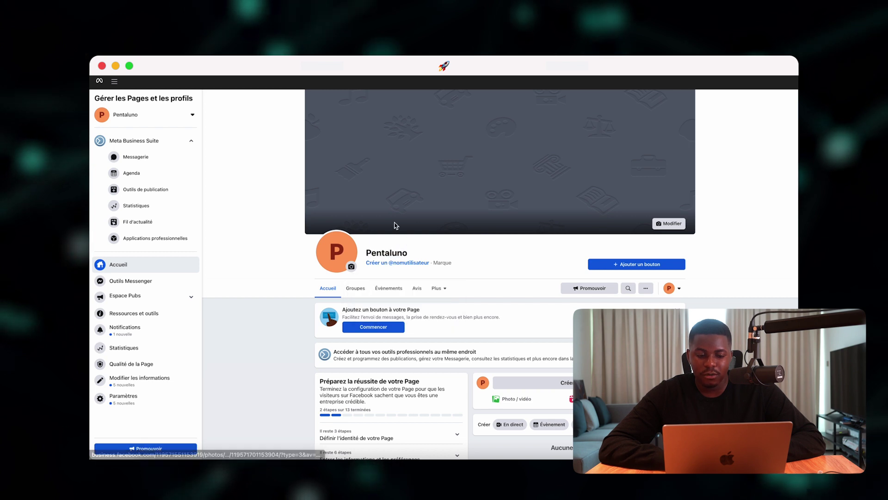
pyautogui.click(349, 248)
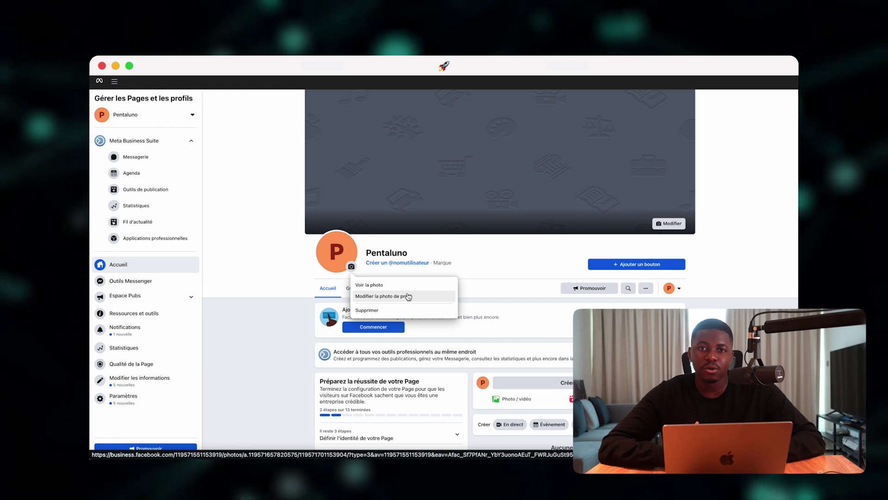
pyautogui.click(371, 298)
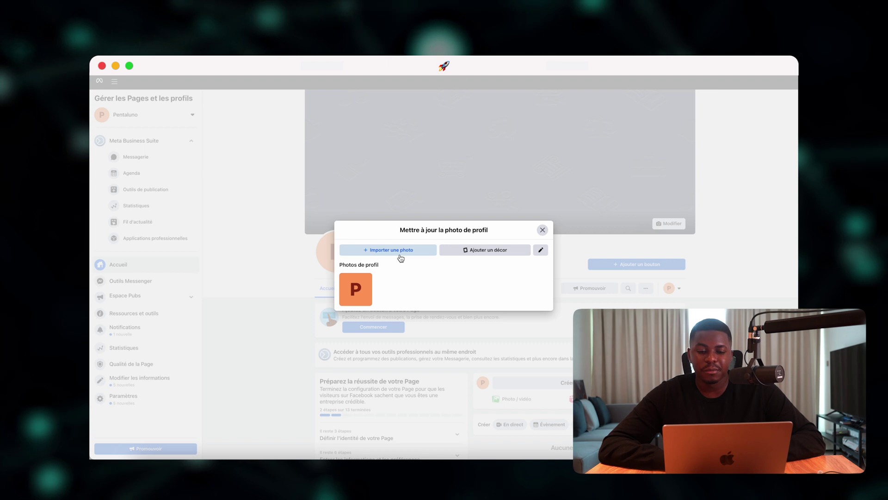
pyautogui.click(543, 230)
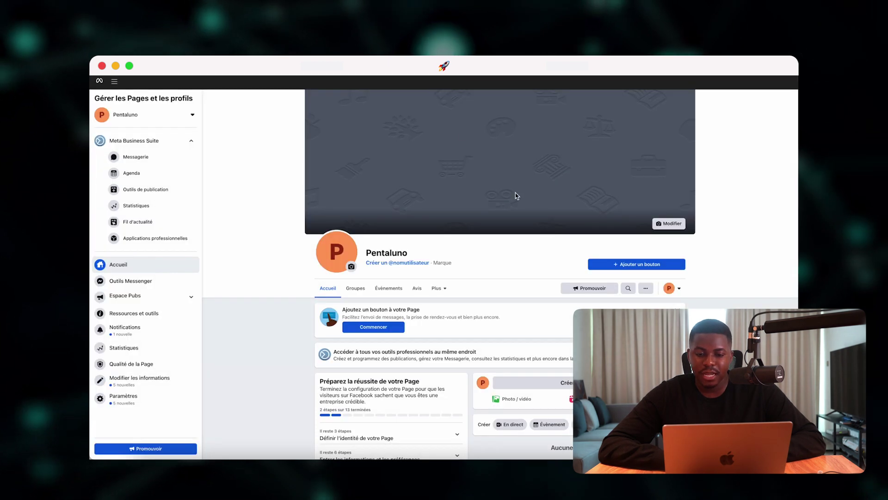
pyautogui.click(671, 225)
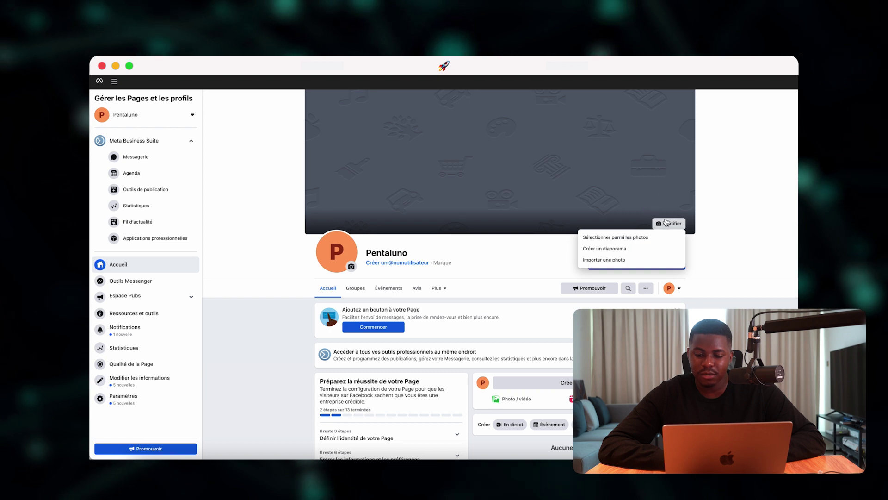
pyautogui.click(604, 259)
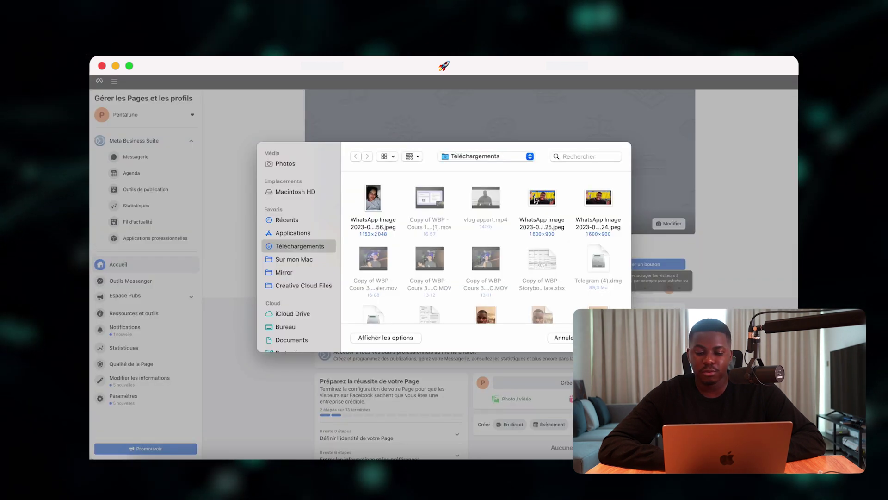
pyautogui.press('Escape')
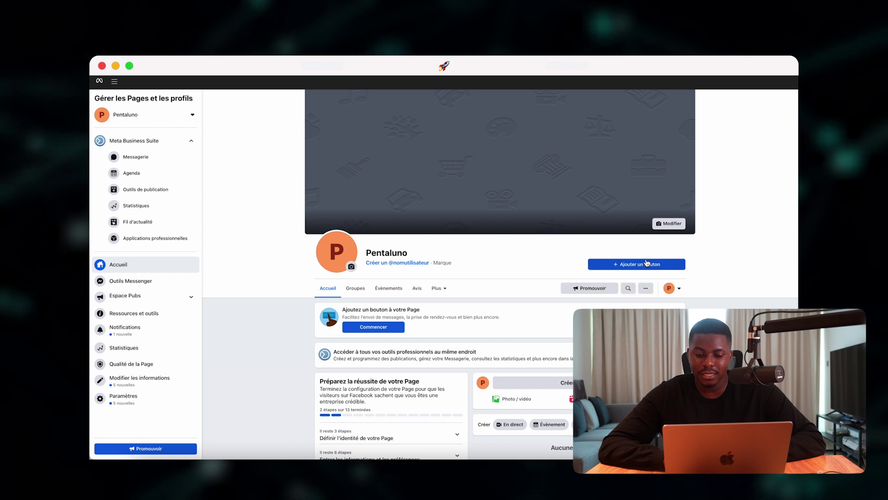
# Review the action buttons available for the Page, inspect the website setting of En savoir plus, and leave without saving.
pyautogui.click(633, 267)
pyautogui.scroll(-1, 472, 350)
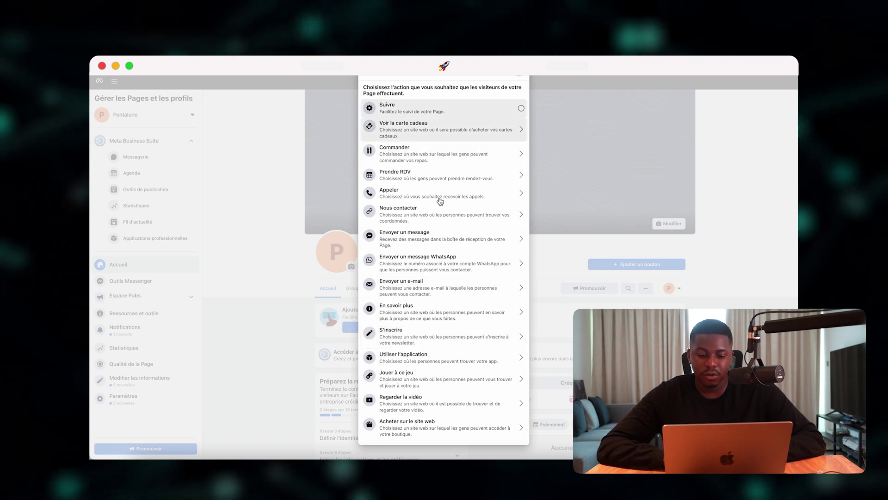
pyautogui.scroll(-1, 445, 297)
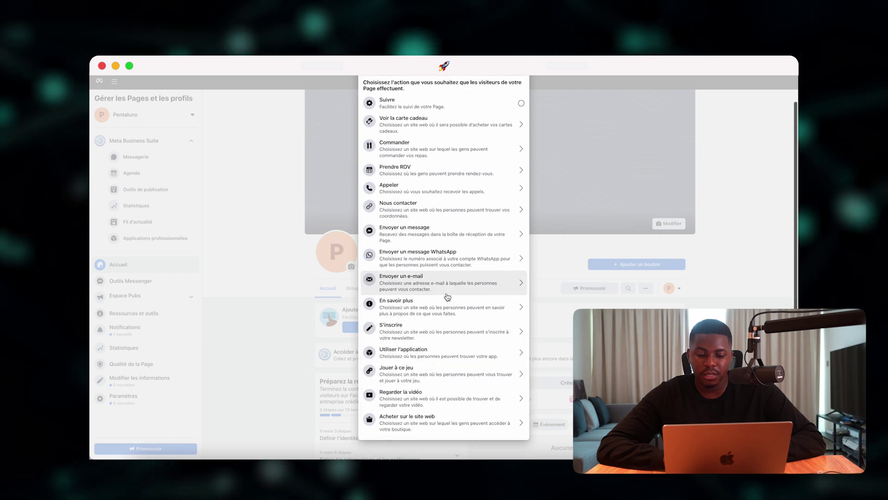
pyautogui.click(436, 309)
pyautogui.click(438, 253)
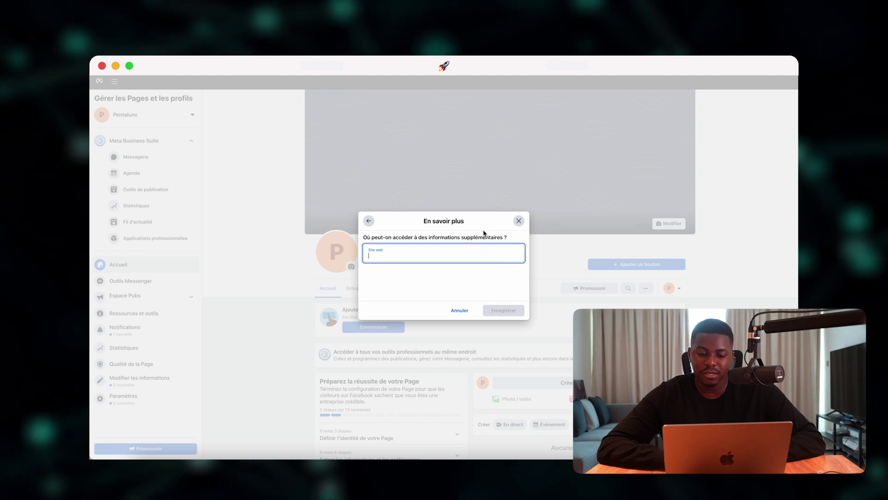
pyautogui.press('Escape')
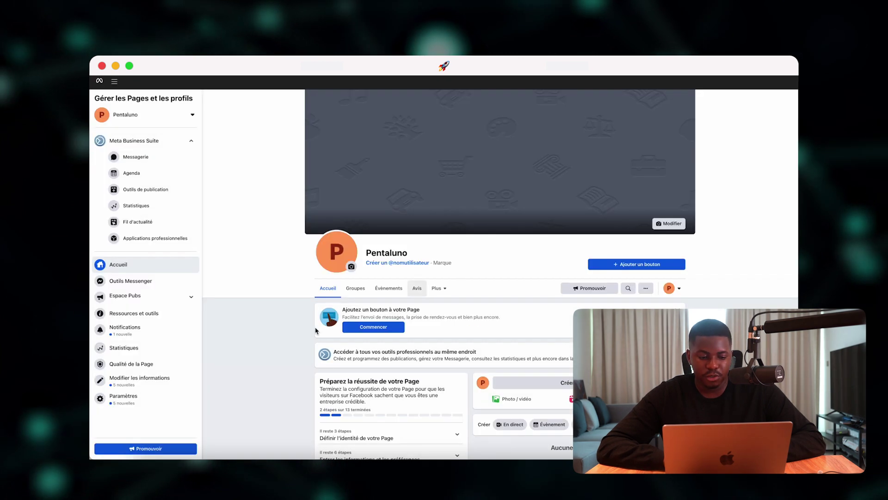
# Open the Page's information editing form and look over all of its sections.
pyautogui.click(161, 387)
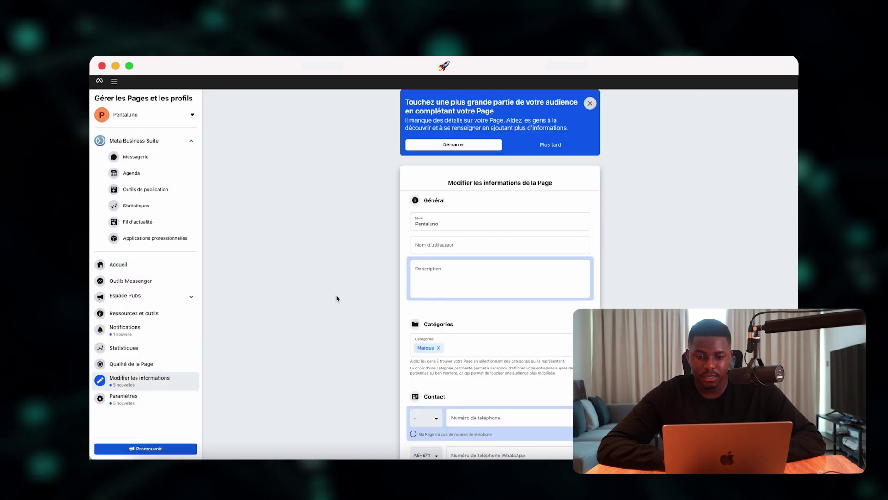
pyautogui.scroll(-10, 452, 312)
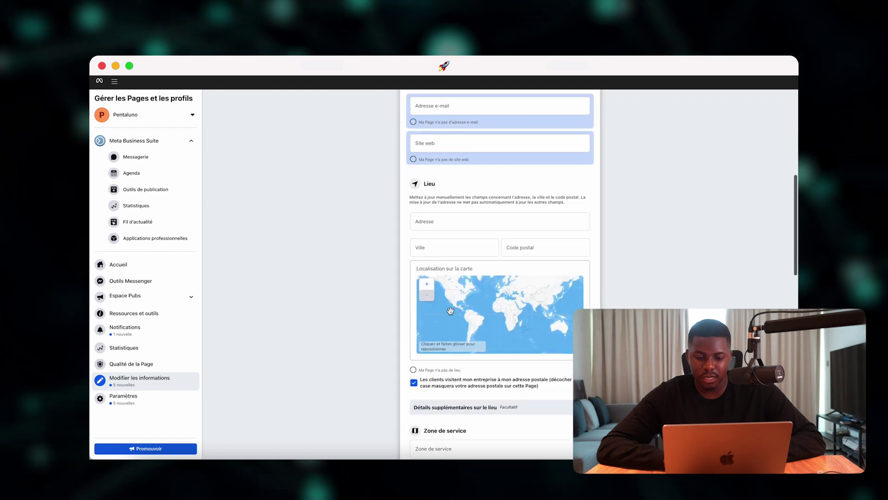
pyautogui.scroll(-10, 393, 366)
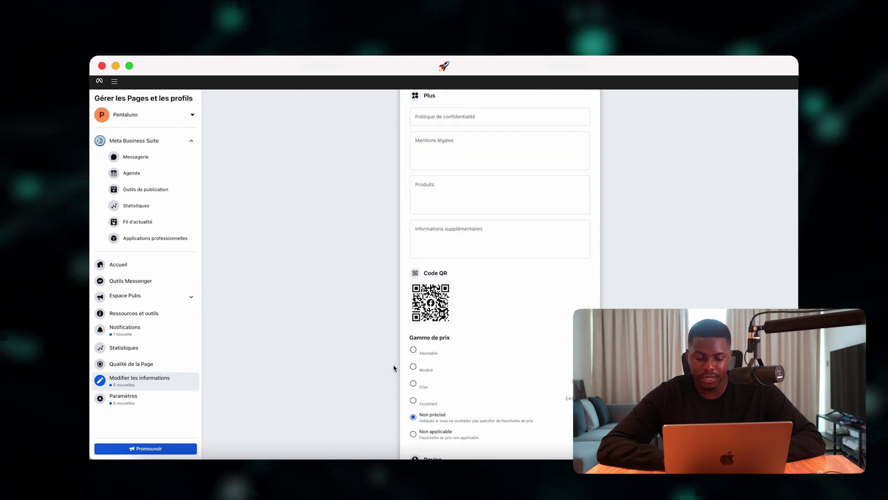
pyautogui.scroll(15, 394, 368)
pyautogui.scroll(5, 463, 300)
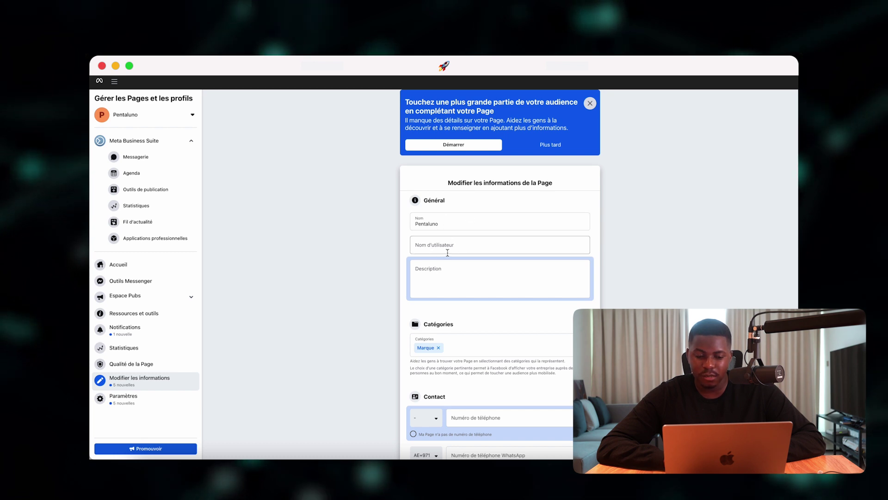
# Examine the Page's Description and Catégories fields without editing them.
pyautogui.click(447, 279)
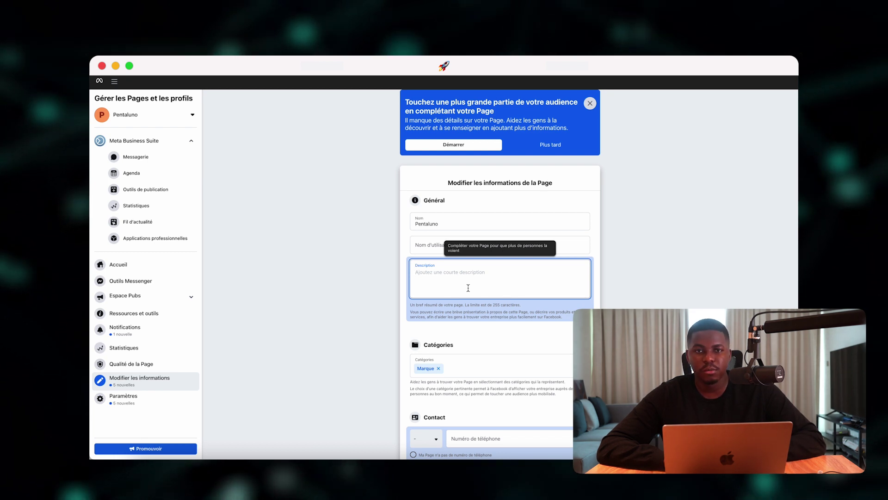
pyautogui.scroll(-3, 468, 288)
pyautogui.click(425, 247)
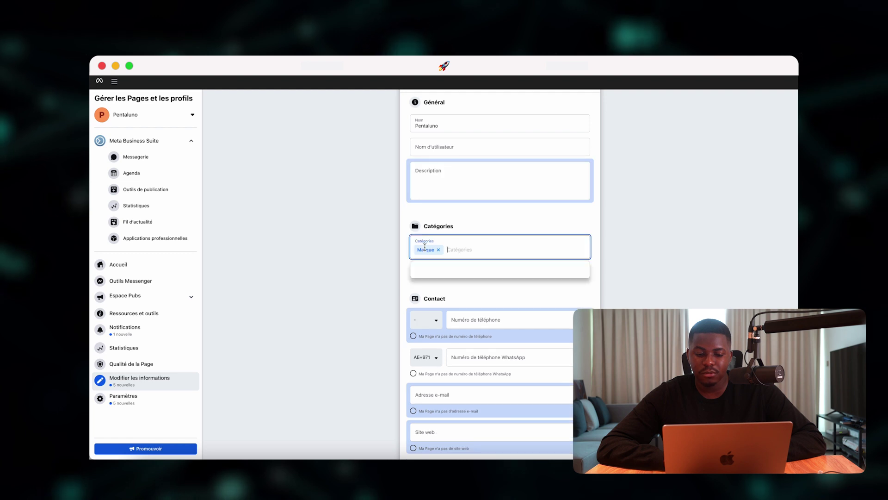
pyautogui.click(456, 225)
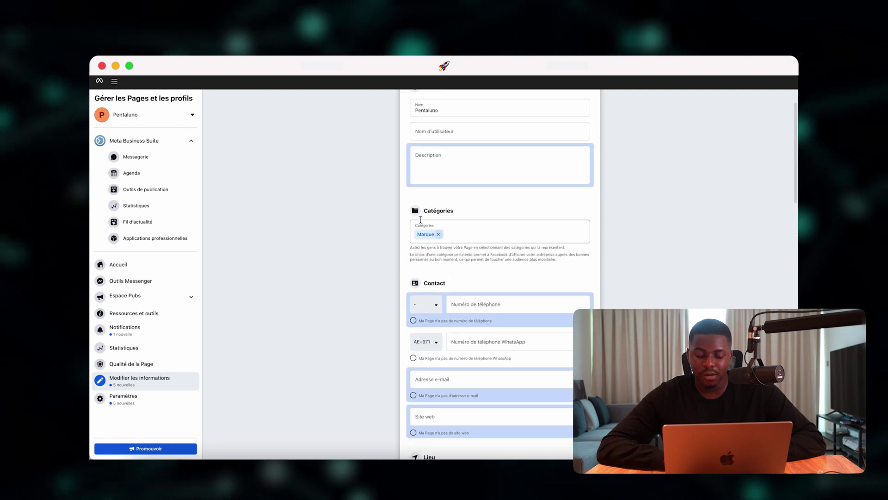
pyautogui.scroll(-3, 386, 174)
pyautogui.scroll(1, 391, 180)
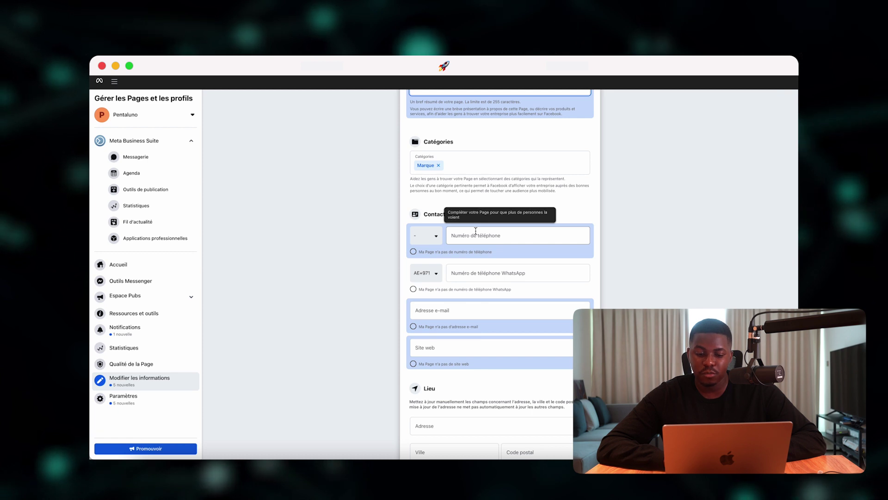
# Mark the Page as having no phone number and no physical location.
pyautogui.click(413, 252)
pyautogui.scroll(-2, 416, 252)
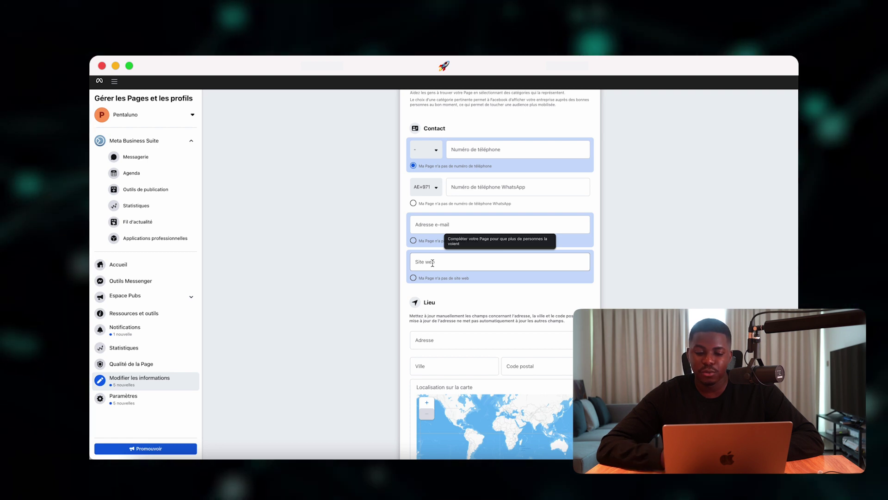
pyautogui.scroll(-3, 433, 263)
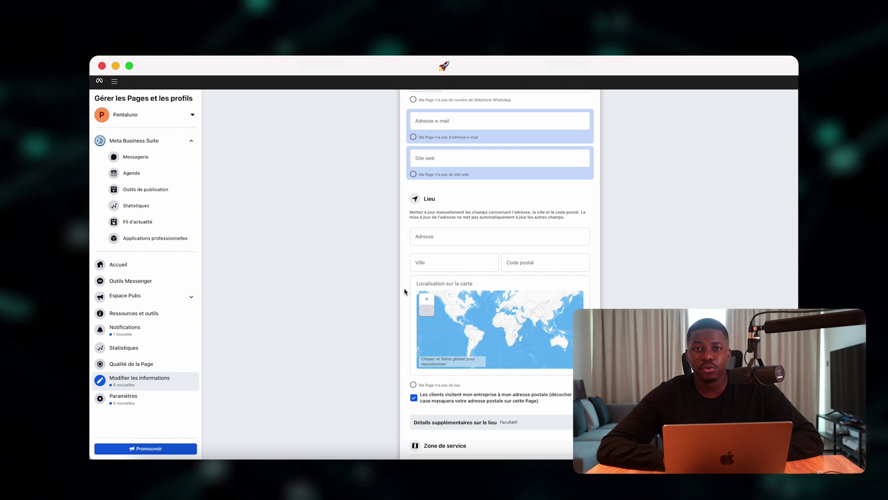
pyautogui.scroll(-2, 405, 292)
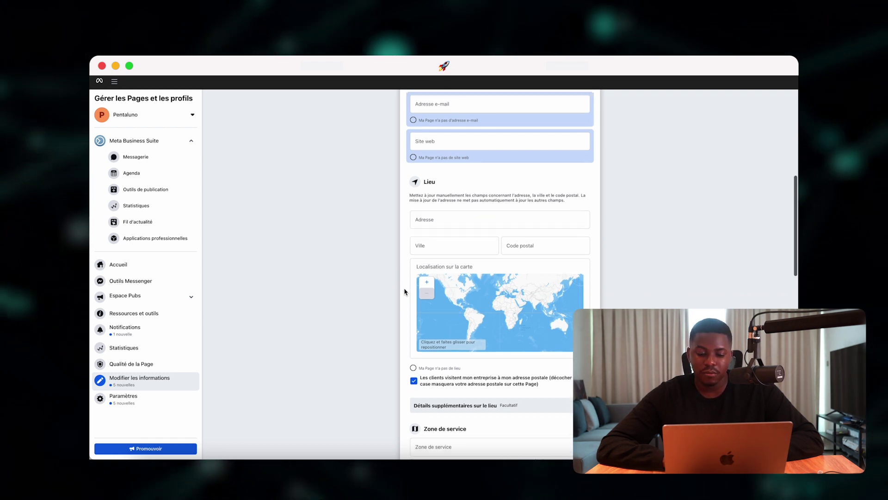
pyautogui.click(412, 359)
pyautogui.scroll(-4, 416, 324)
pyautogui.scroll(-1, 434, 301)
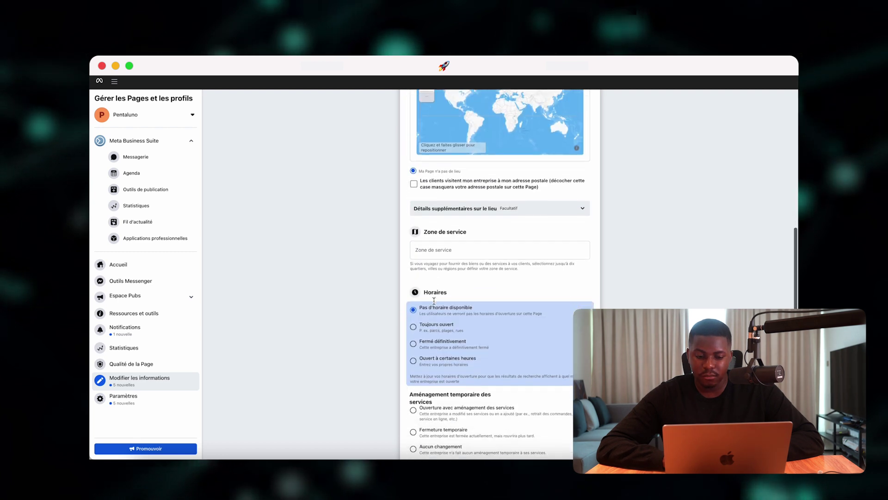
# Set the currency (Devise) in the Page's information to Euro.
pyautogui.scroll(-2, 434, 301)
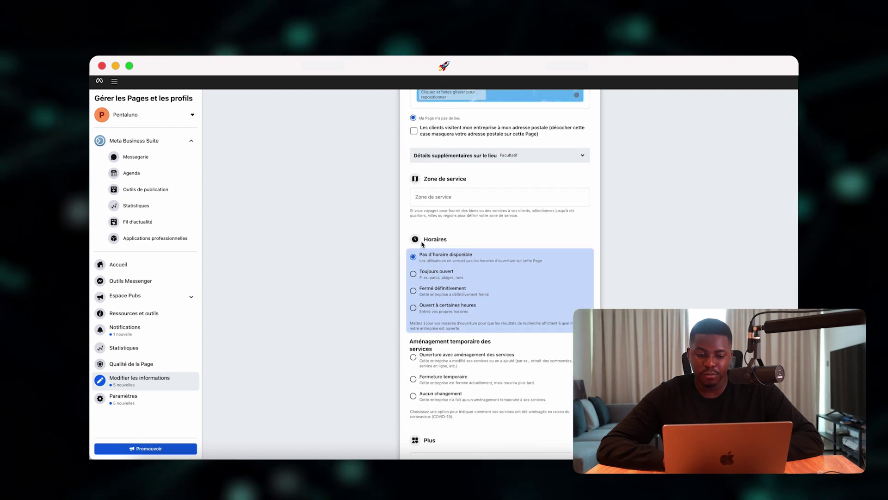
pyautogui.scroll(-6, 422, 244)
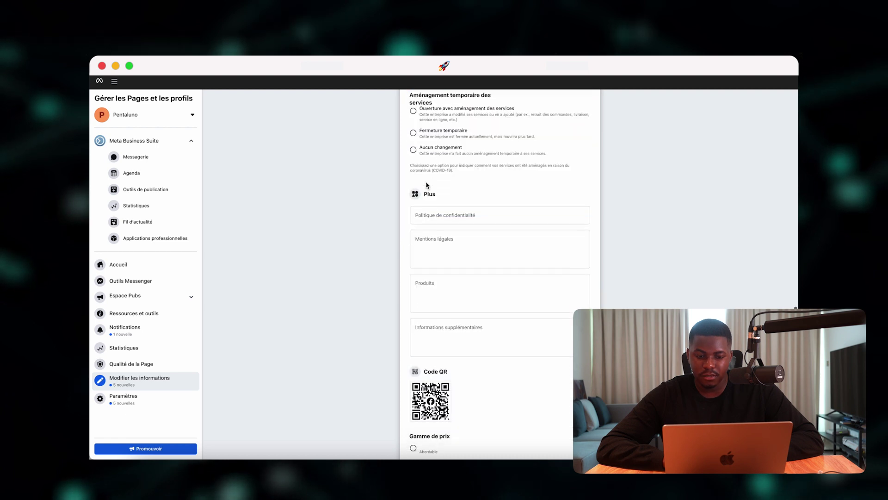
pyautogui.scroll(-2, 427, 185)
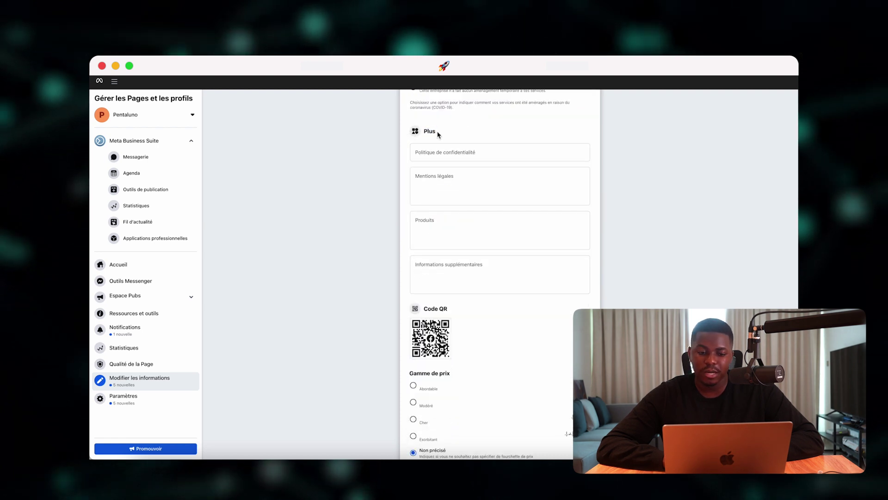
pyautogui.click(452, 132)
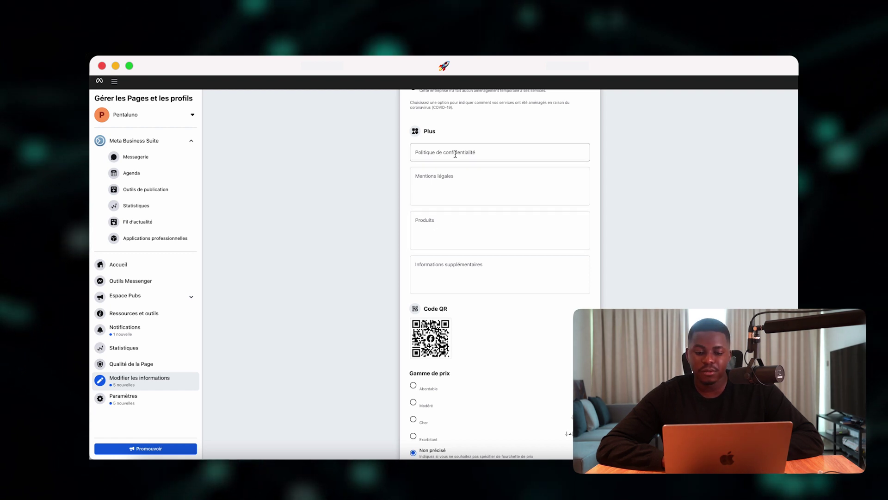
pyautogui.scroll(-3, 449, 210)
pyautogui.scroll(-1, 448, 210)
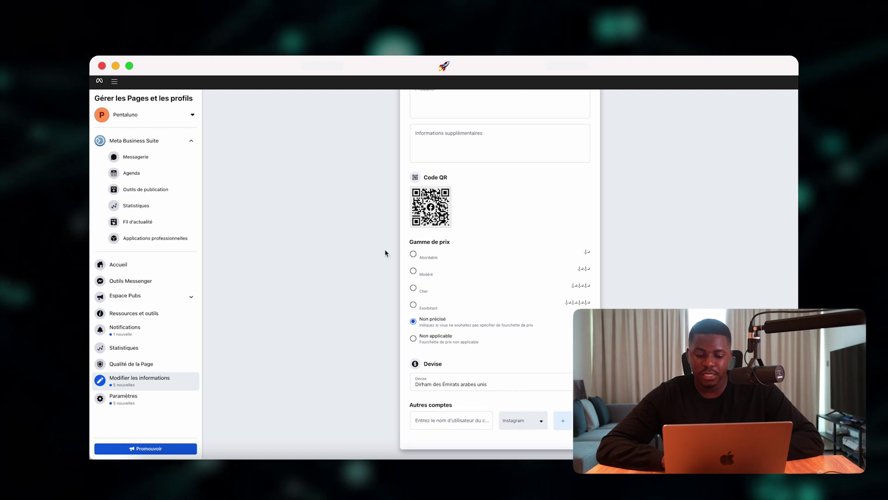
pyautogui.click(431, 385)
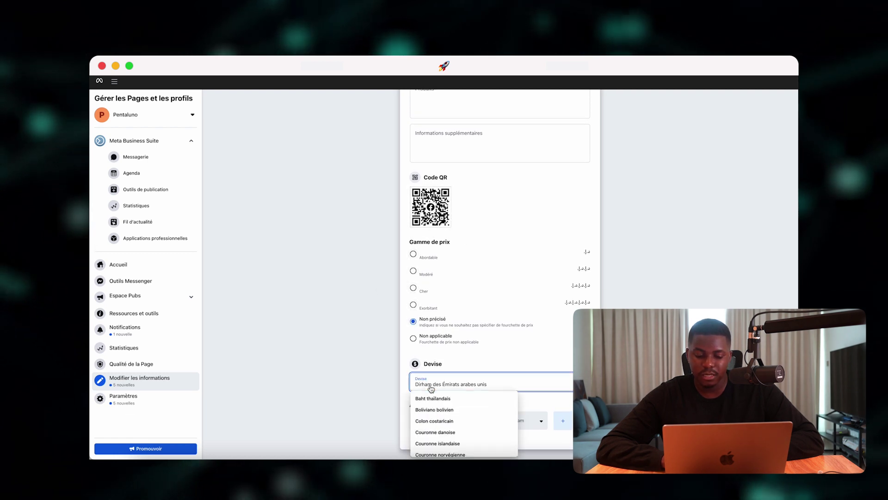
pyautogui.scroll(-3, 433, 431)
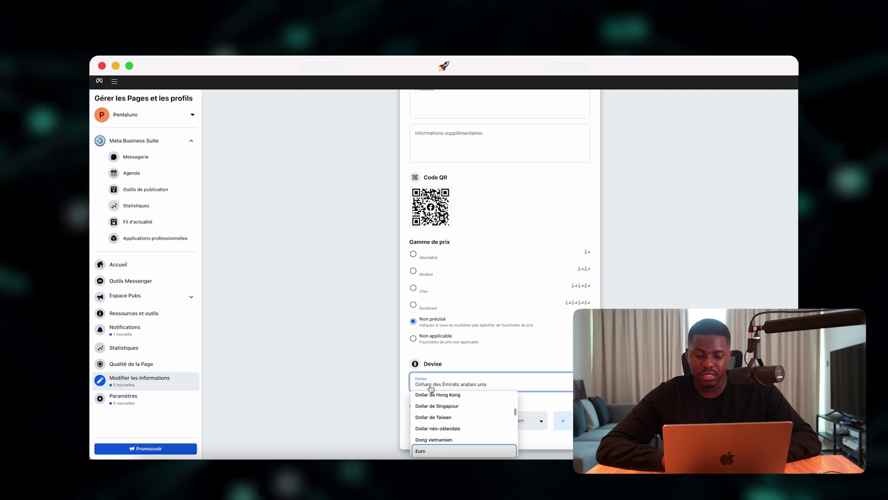
pyautogui.click(424, 450)
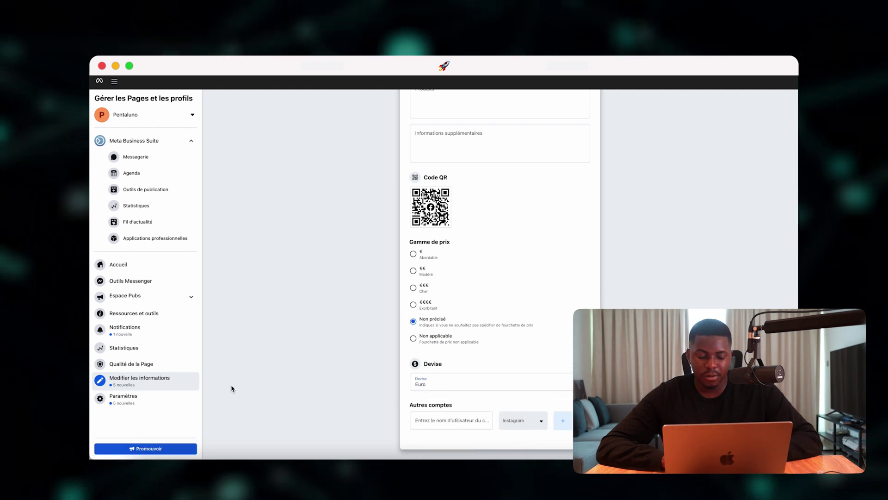
# Open the Page's settings, turn on the profanity filter (Filtre à injures) and save the change.
pyautogui.click(169, 410)
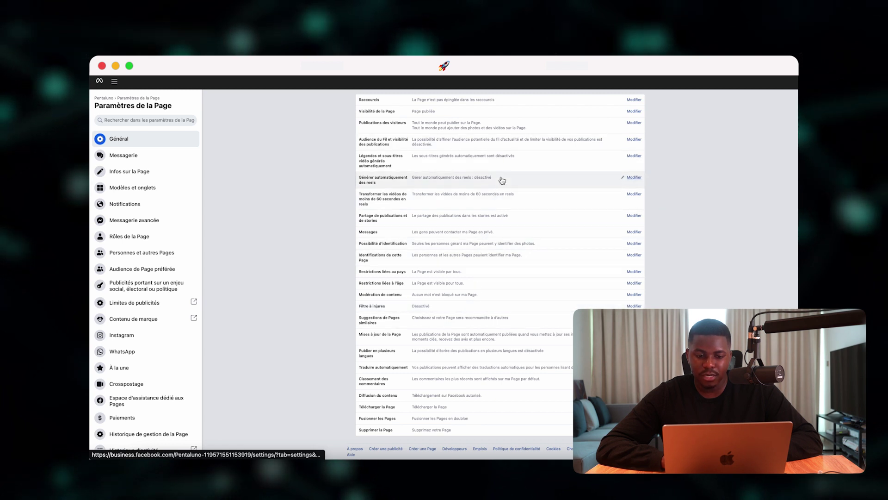
pyautogui.click(635, 306)
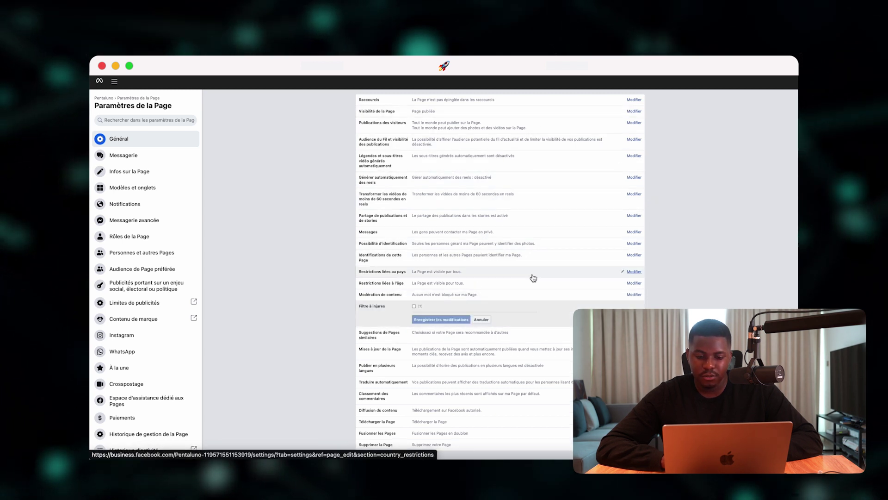
pyautogui.click(414, 306)
pyautogui.click(431, 320)
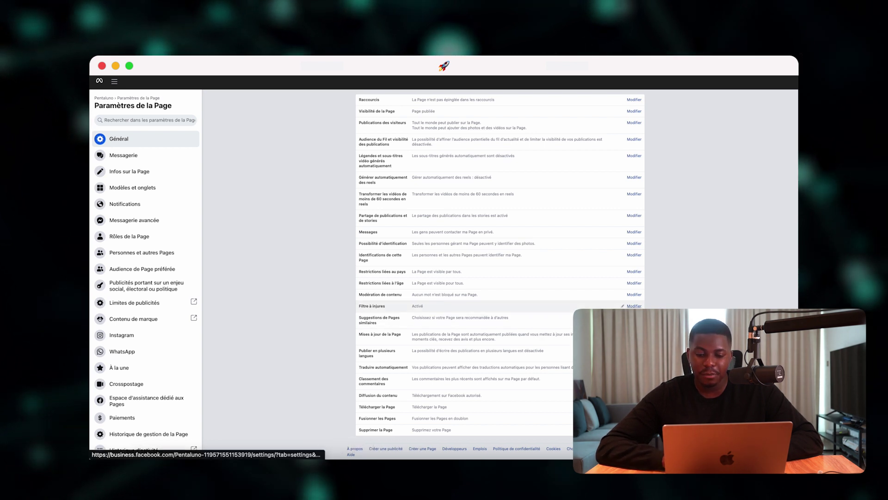
# Block the terms "ali express" and "amazon" in the Page's content moderation and save the list.
pyautogui.moveTo(601, 302); pyautogui.dragTo(373, 297)
pyautogui.click(658, 301)
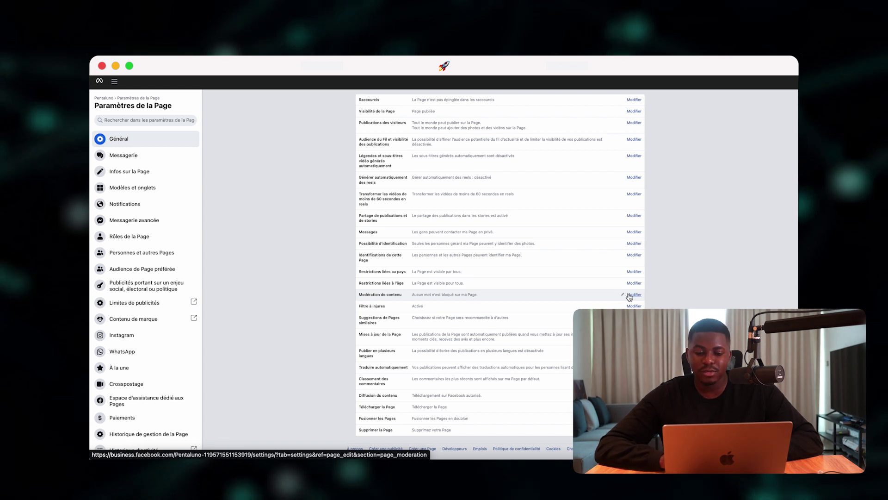
pyautogui.click(635, 294)
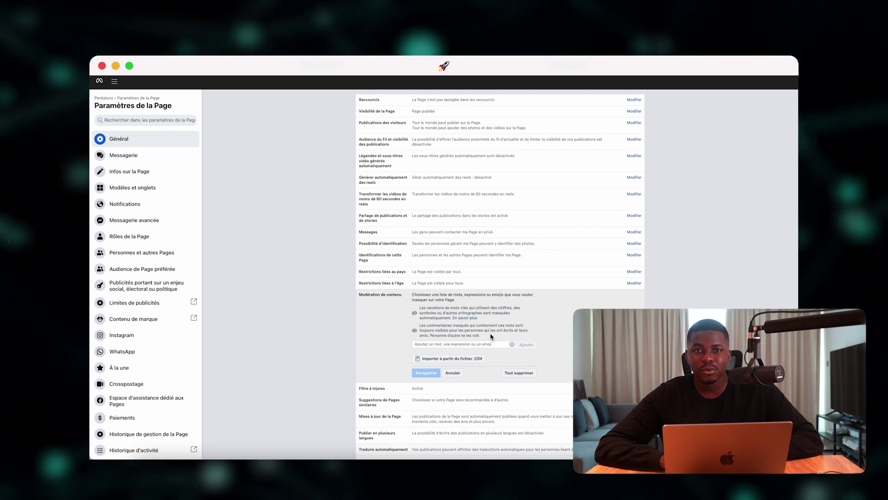
pyautogui.click(452, 345)
pyautogui.write('ali n')
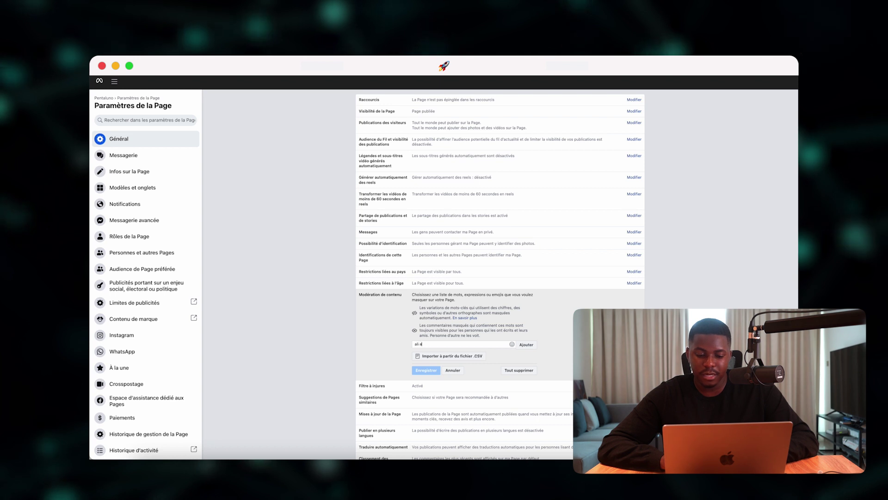
pyautogui.press('Return')
pyautogui.write('amazon')
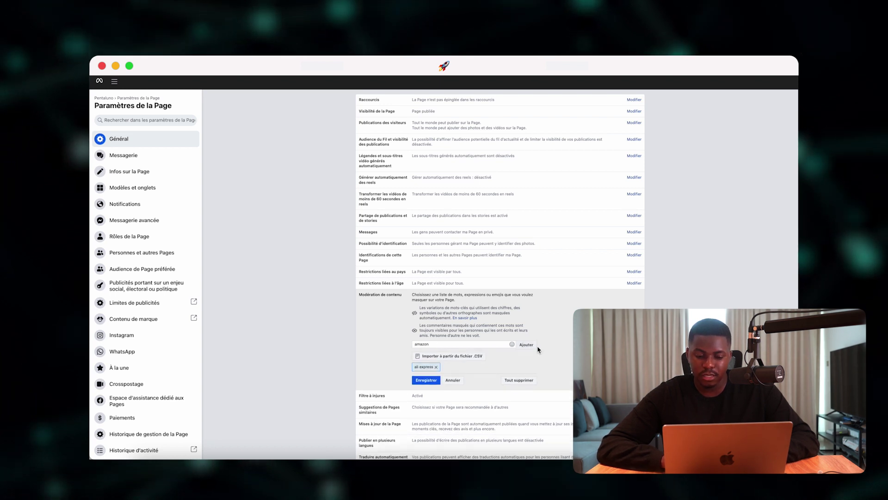
pyautogui.press('Return')
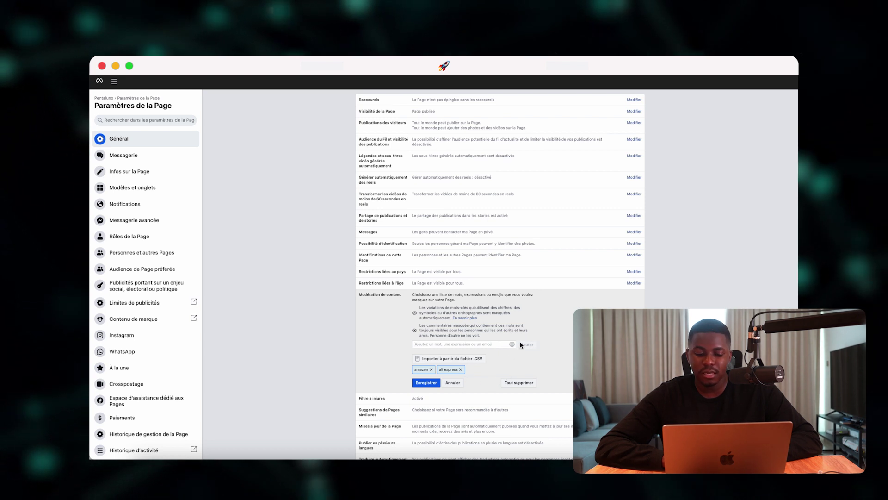
pyautogui.click(426, 383)
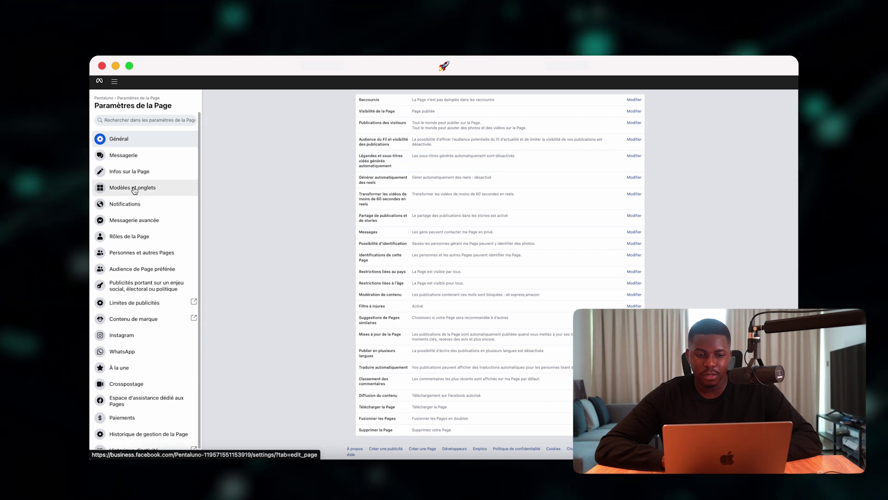
# Turn off the Avis, Évènements and Groupes tabs in the Page's templates and tabs settings.
pyautogui.click(133, 187)
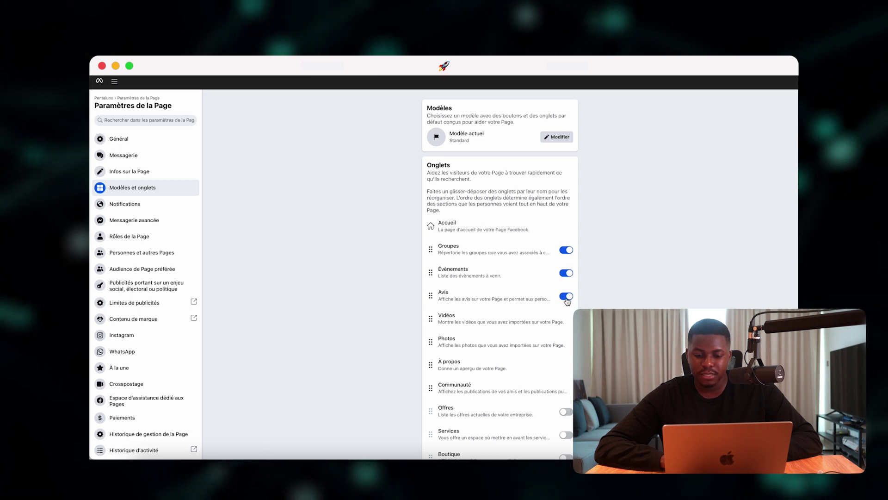
pyautogui.click(565, 275)
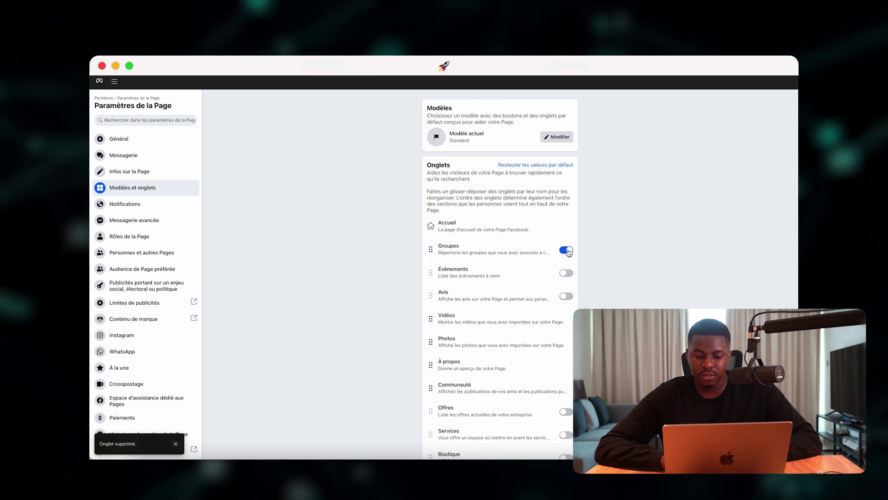
pyautogui.click(567, 251)
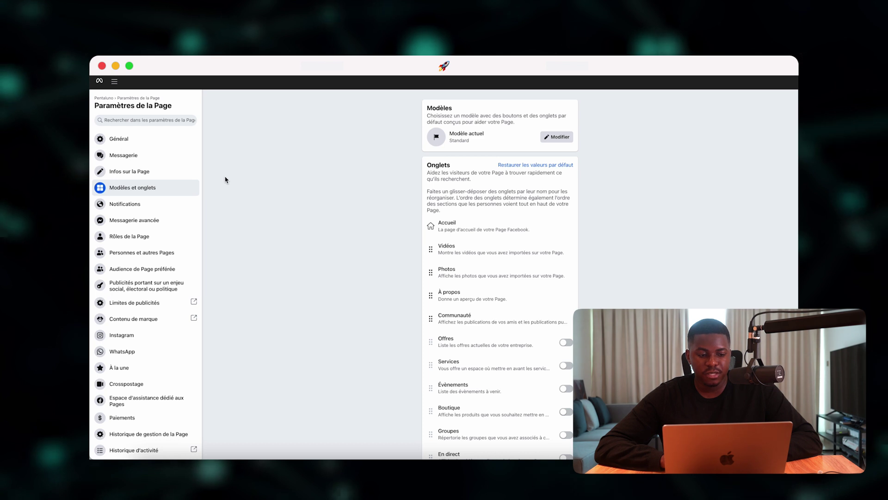
# Examine the roles that can be assigned on the Page and pick Modérateur without adding anyone.
pyautogui.click(153, 236)
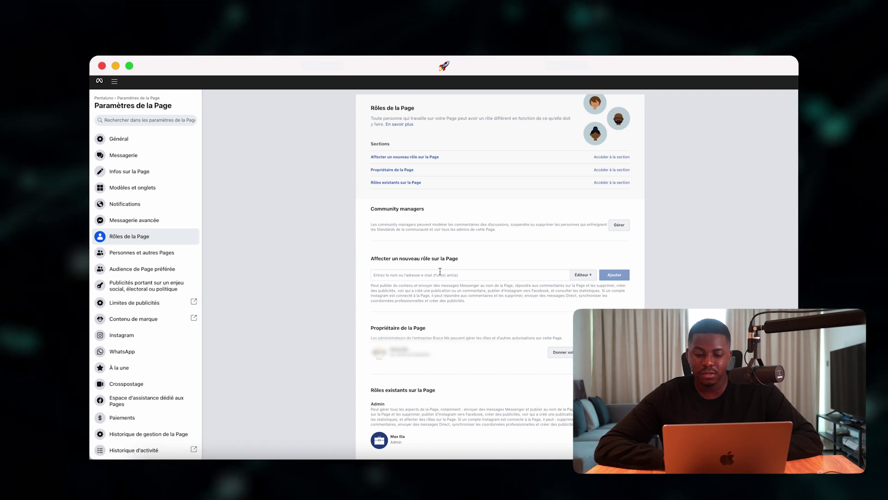
pyautogui.click(582, 276)
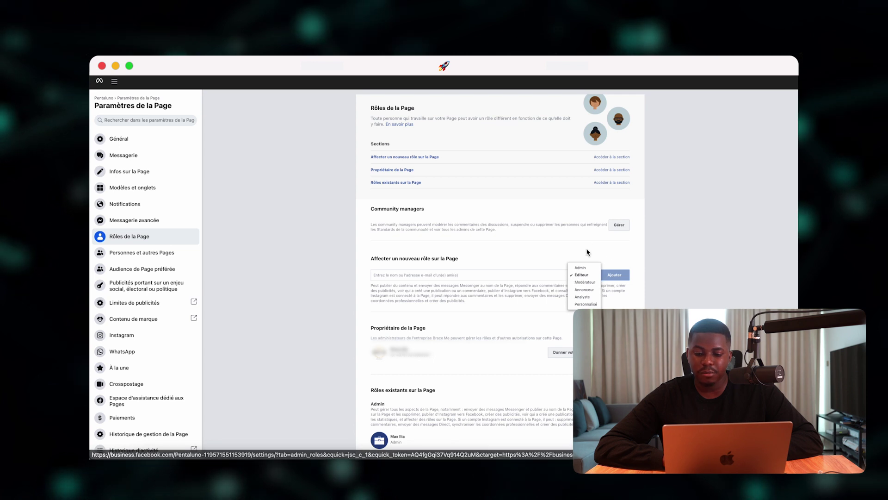
pyautogui.click(585, 283)
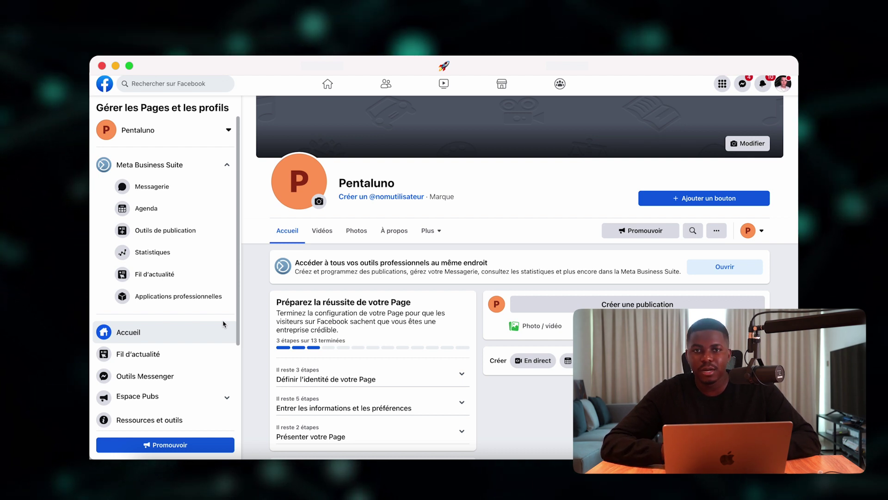
pyautogui.scroll(-2, 224, 324)
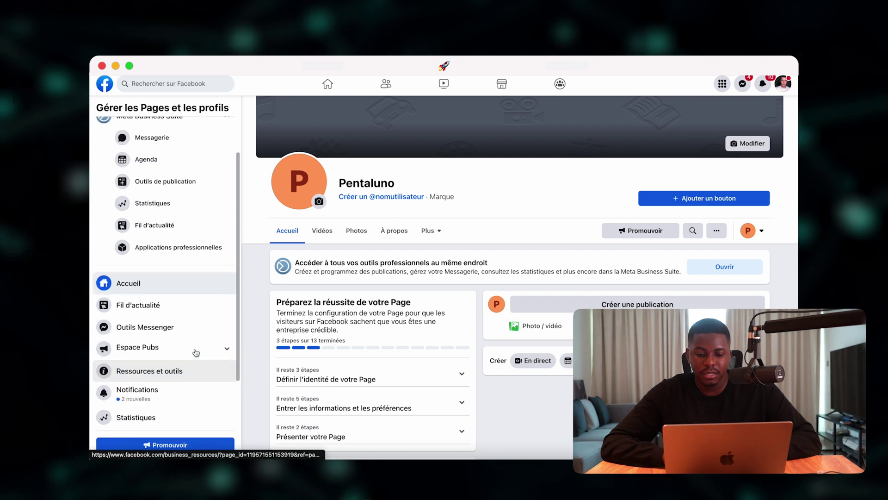
pyautogui.scroll(2, 223, 324)
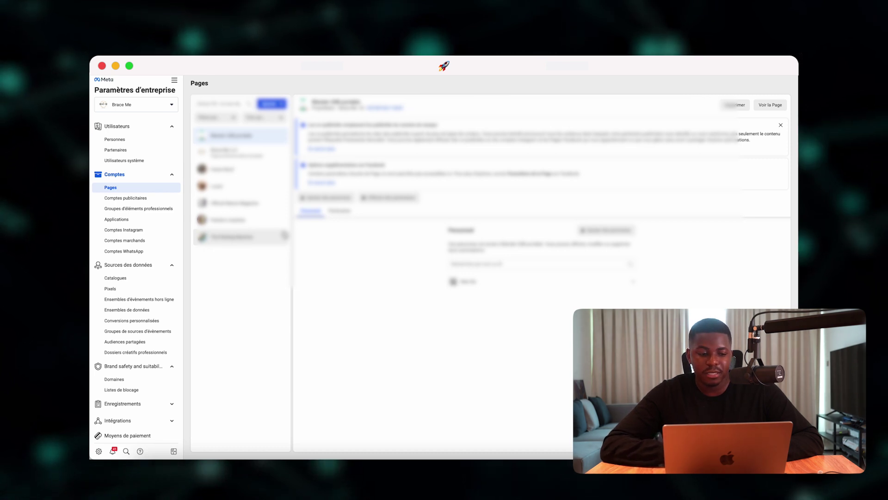
# Create a pixel named Pentalonu in the business's data sources, leaving its website URL empty.
pyautogui.click(121, 291)
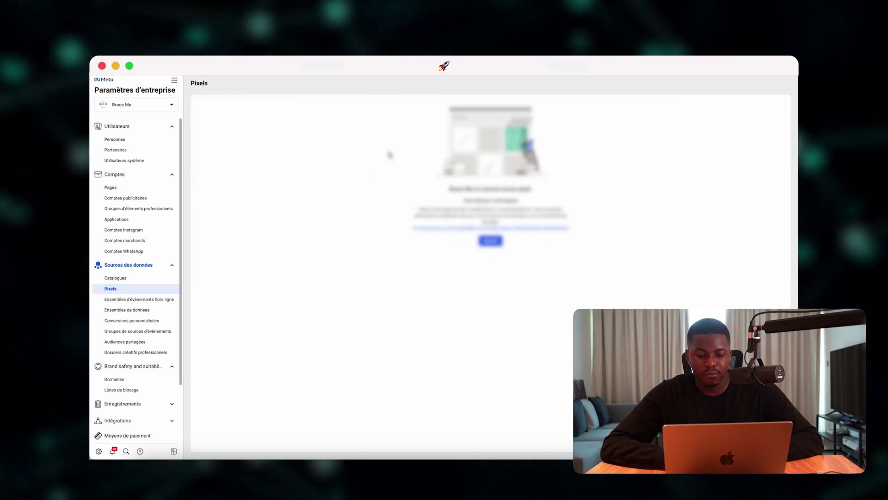
pyautogui.click(493, 244)
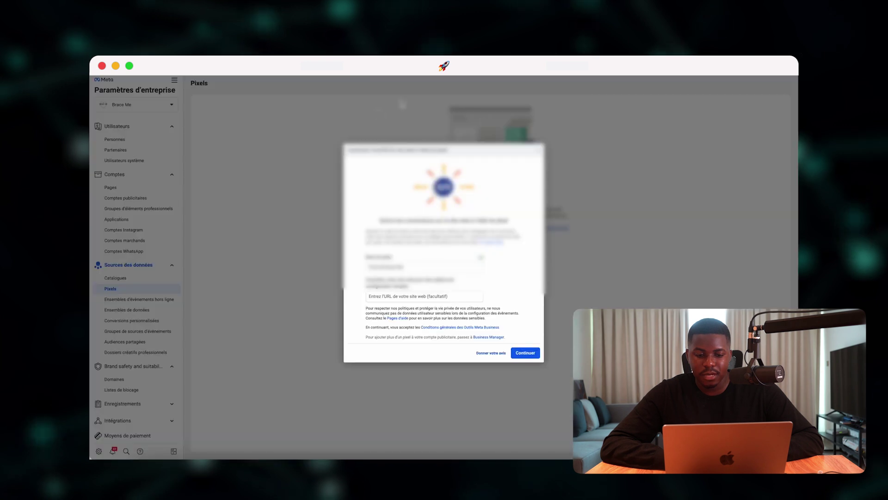
pyautogui.moveTo(347, 150); pyautogui.dragTo(450, 152)
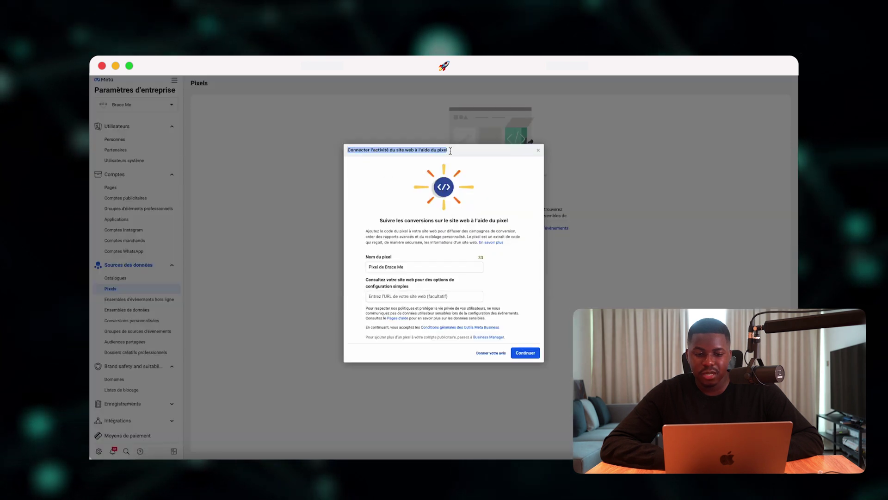
pyautogui.click(475, 154)
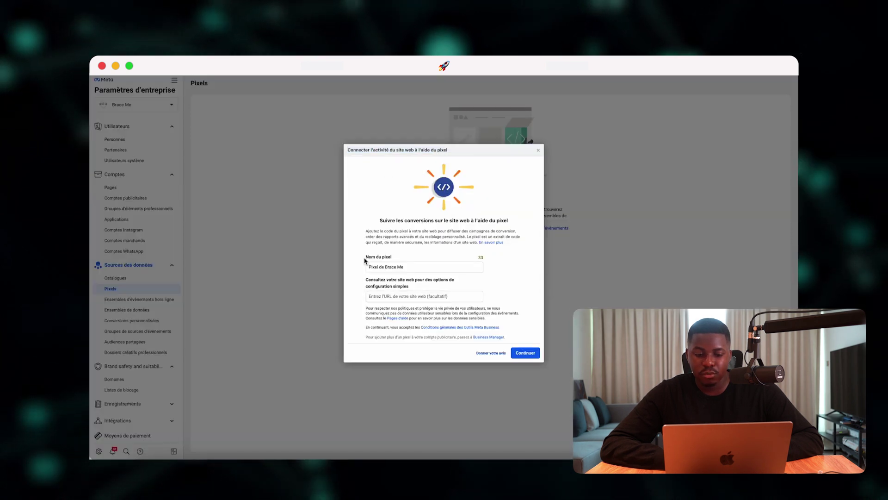
pyautogui.moveTo(366, 257); pyautogui.dragTo(403, 259)
pyautogui.doubleClick(439, 269)
pyautogui.press('super+a')
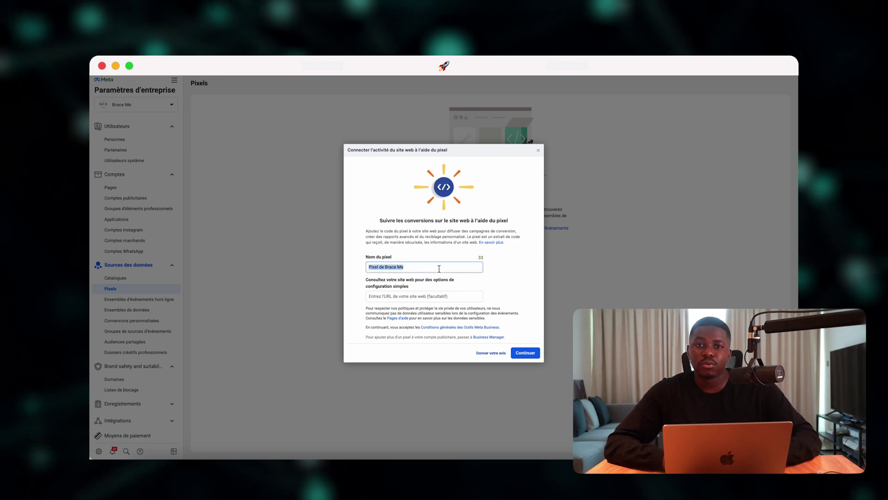
pyautogui.press('BackSpace')
pyautogui.write('Pentalonu')
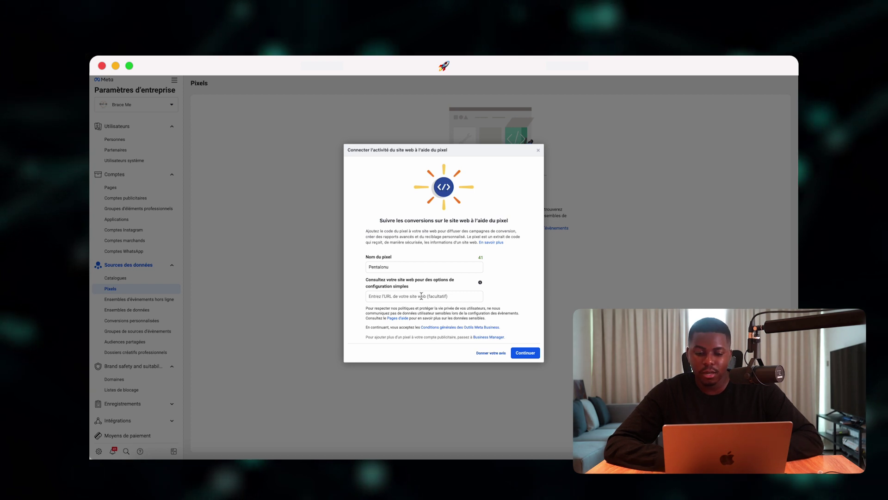
pyautogui.click(526, 353)
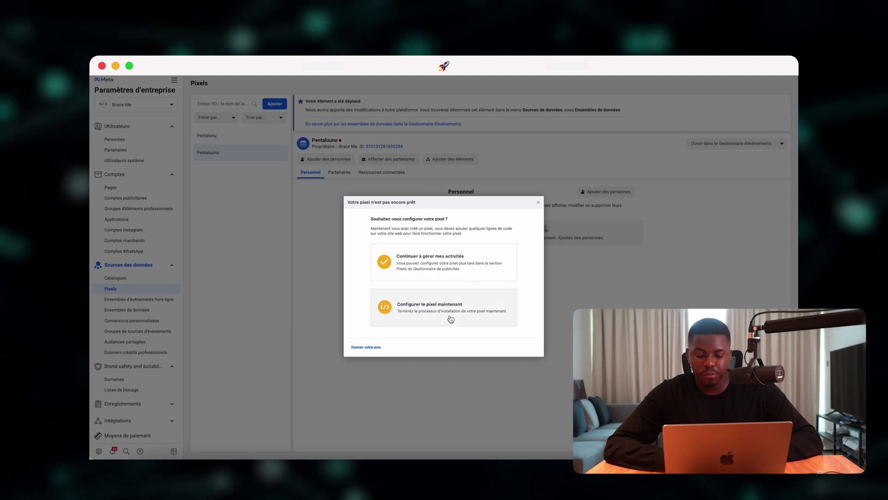
# Set up the new pixel through a partner integration and choose Shopify (en ligne) as the partner.
pyautogui.click(450, 312)
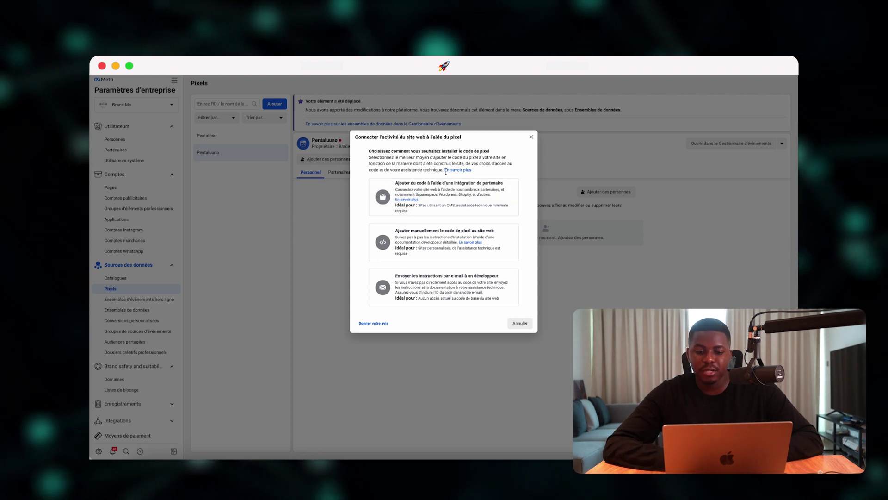
pyautogui.click(455, 199)
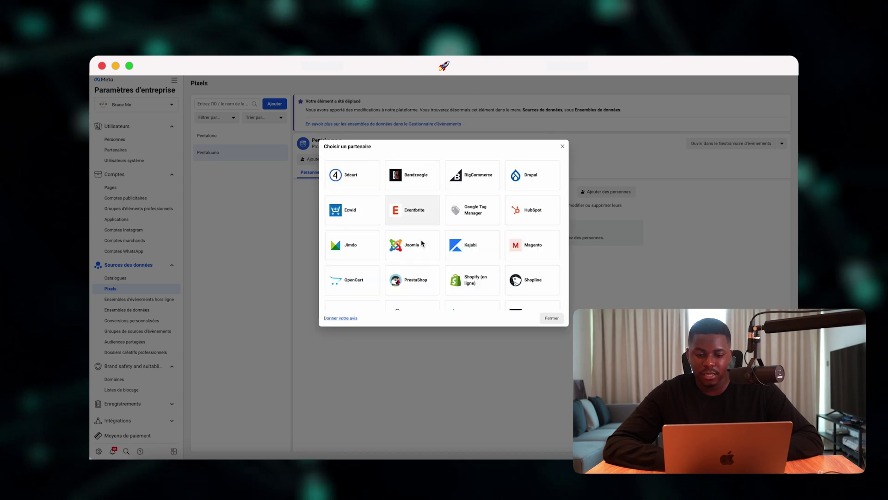
pyautogui.scroll(-3, 420, 245)
pyautogui.scroll(3, 422, 244)
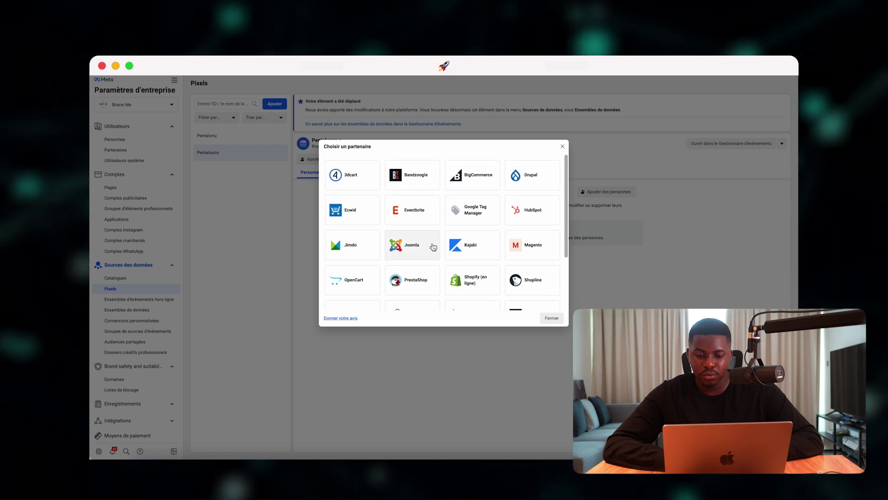
pyautogui.click(483, 284)
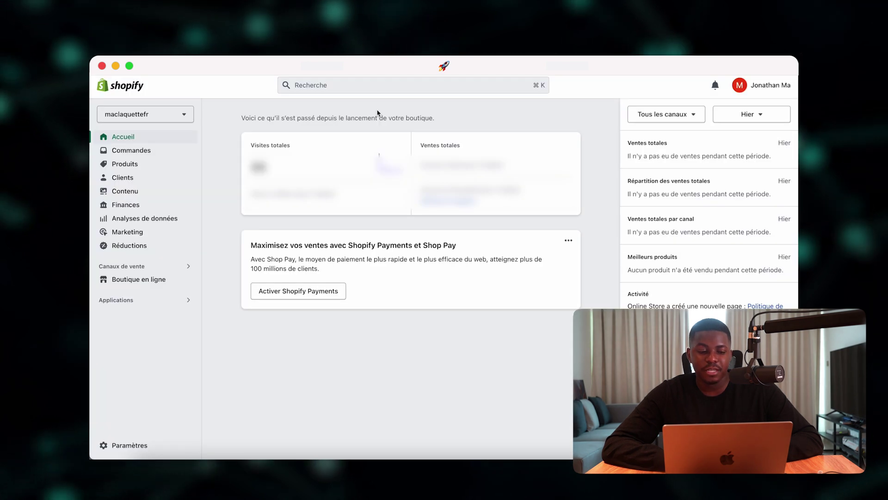
# In the Shopify admin, search the App Store for "facebook" and add Facebook & Instagram by Meta as a sales channel.
pyautogui.click(133, 304)
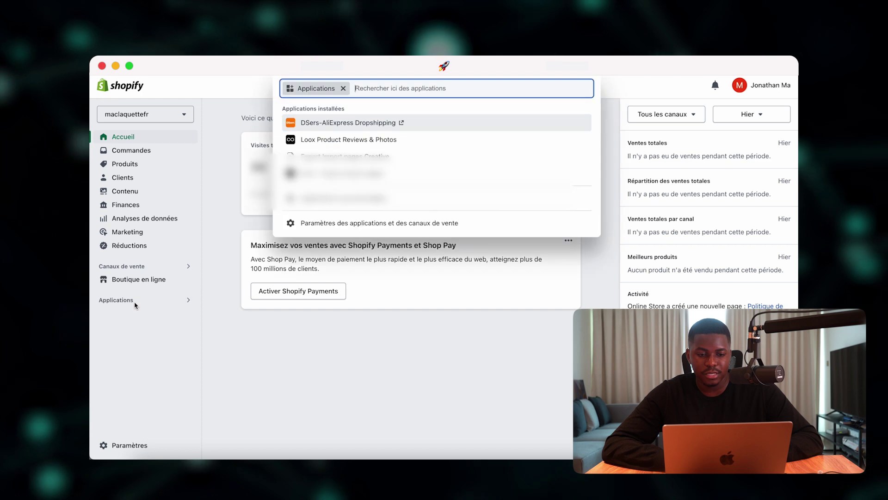
pyautogui.write('facebook')
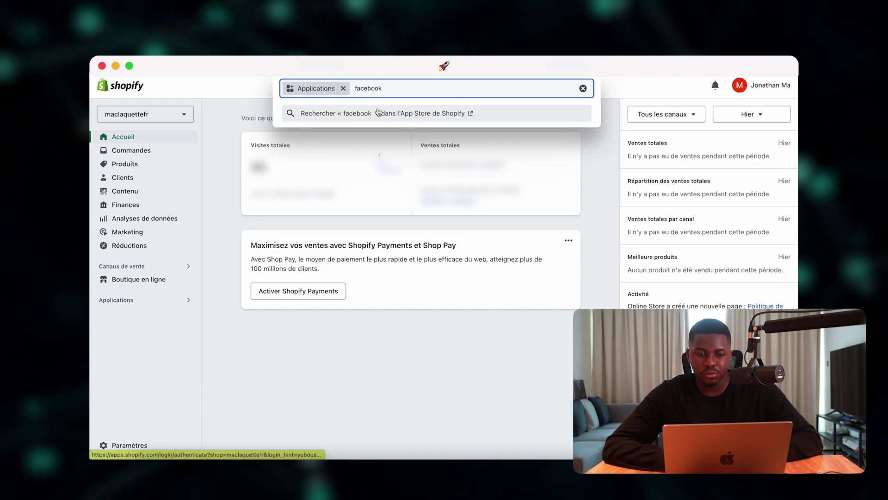
pyautogui.click(393, 113)
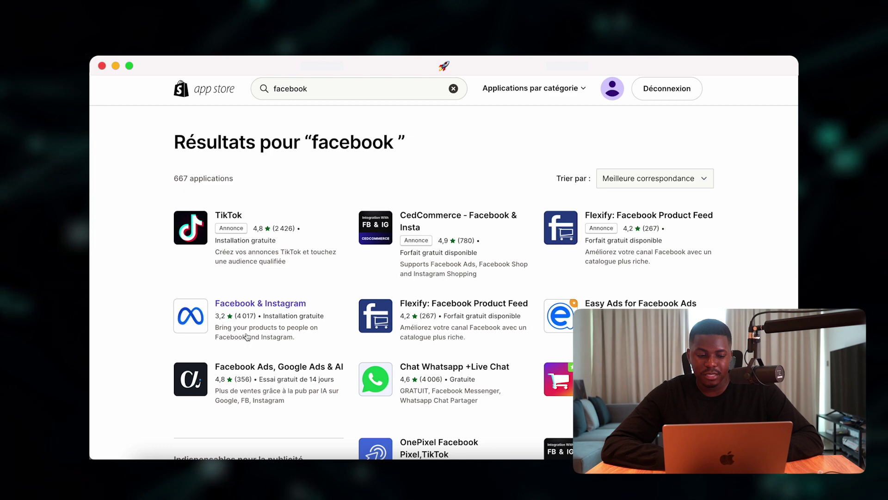
pyautogui.click(249, 317)
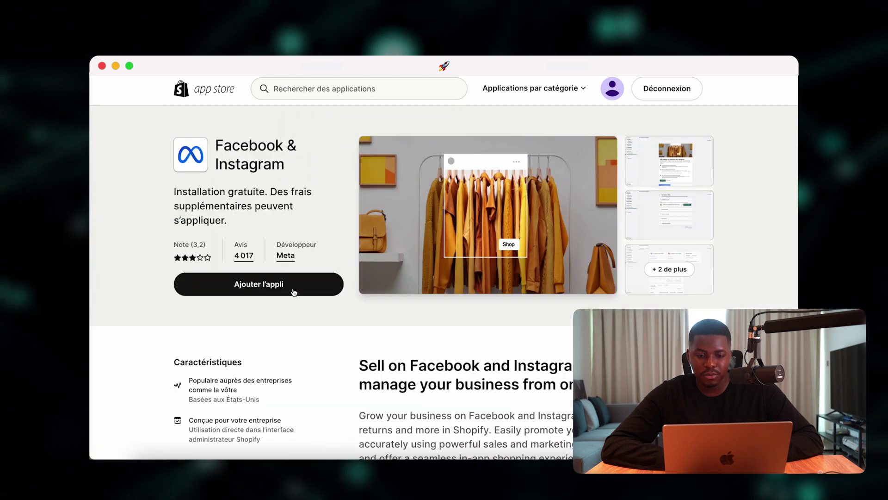
pyautogui.click(278, 291)
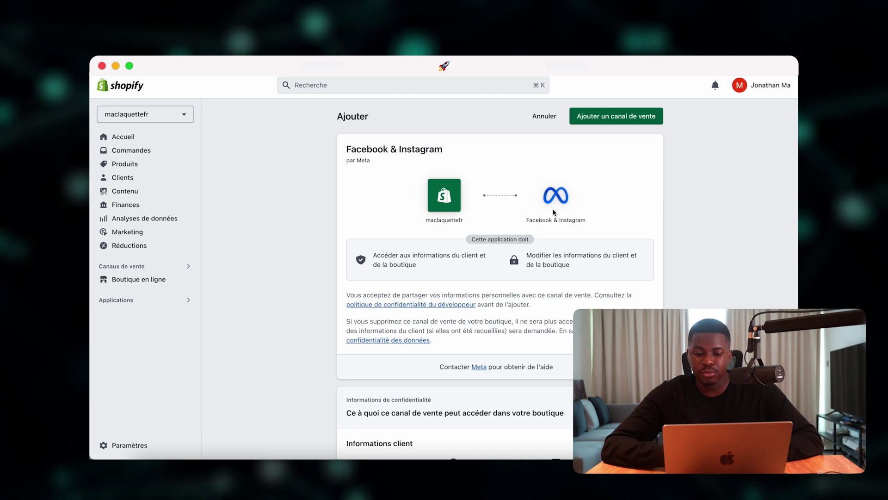
pyautogui.click(598, 117)
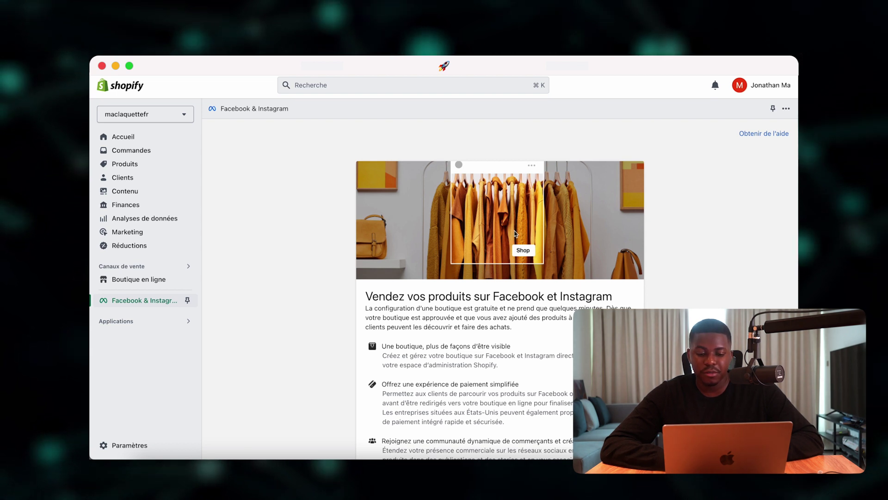
# Start the Facebook & Instagram shop configuration and link the personal Facebook account to Shopify.
pyautogui.scroll(-3, 483, 265)
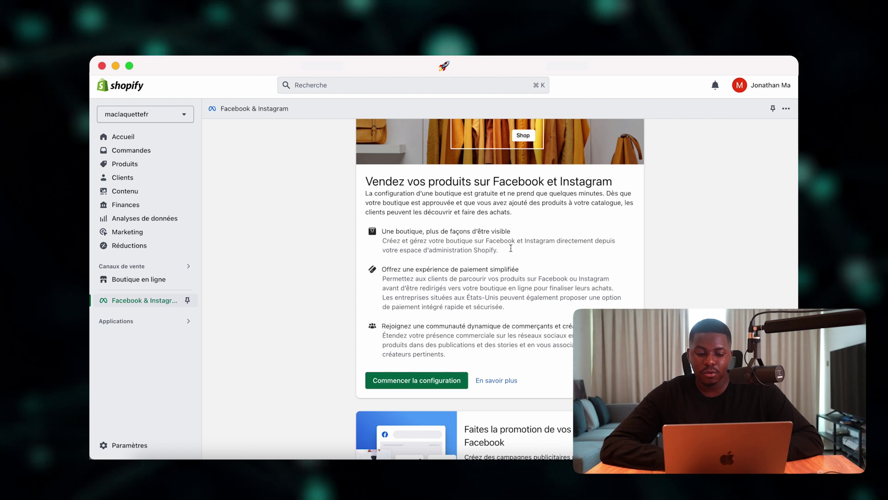
pyautogui.click(383, 378)
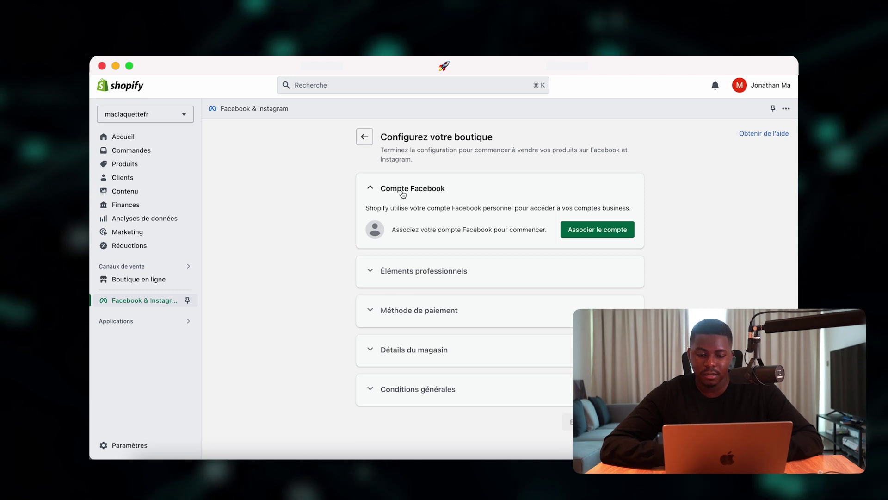
pyautogui.moveTo(393, 230); pyautogui.dragTo(547, 230)
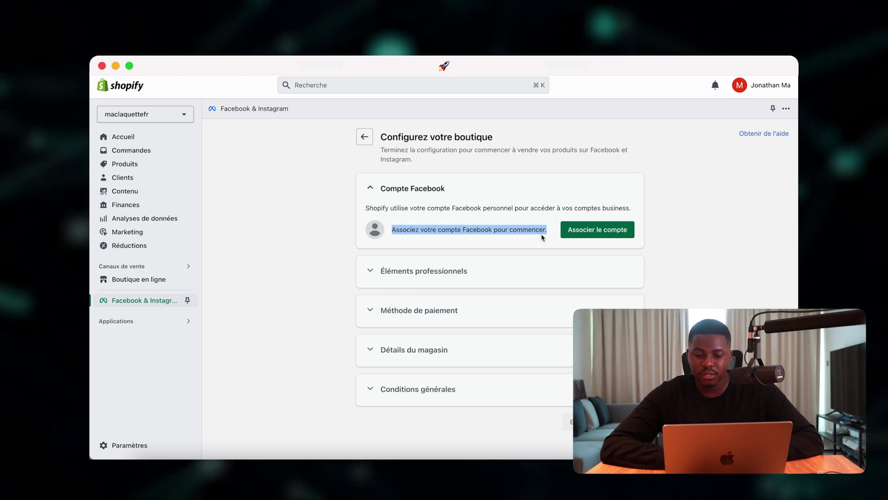
pyautogui.click(594, 237)
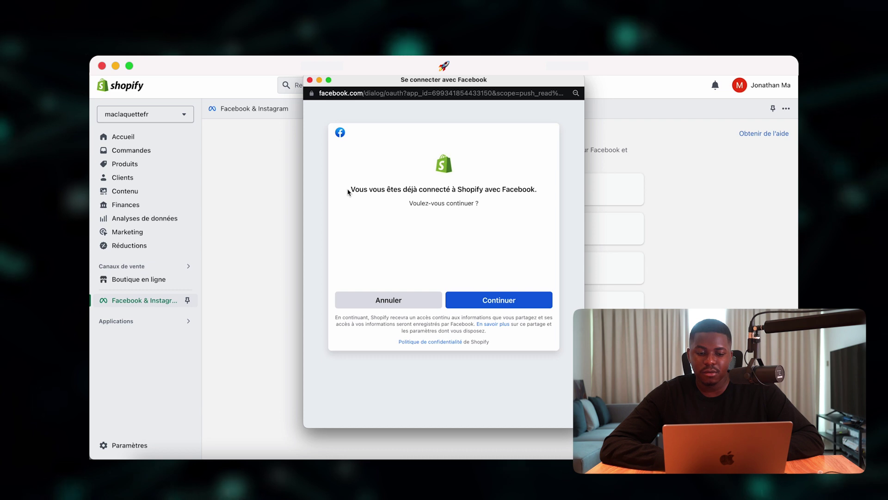
pyautogui.moveTo(410, 189); pyautogui.dragTo(536, 190)
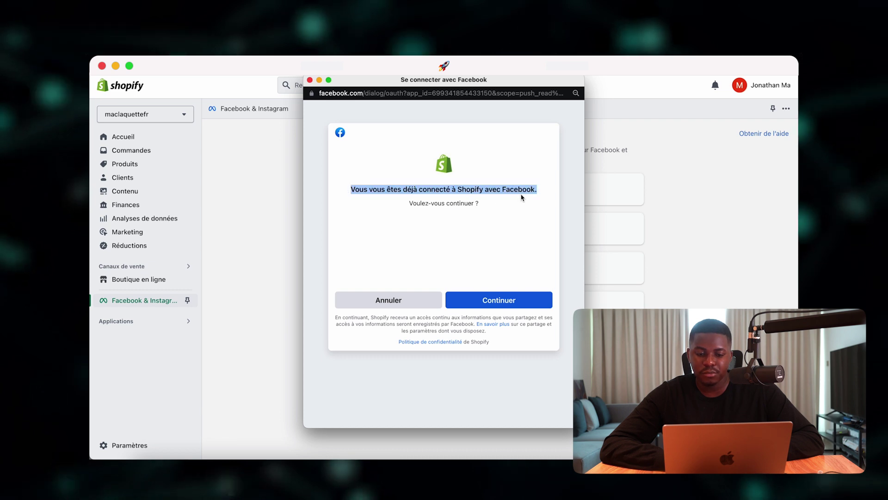
pyautogui.click(509, 210)
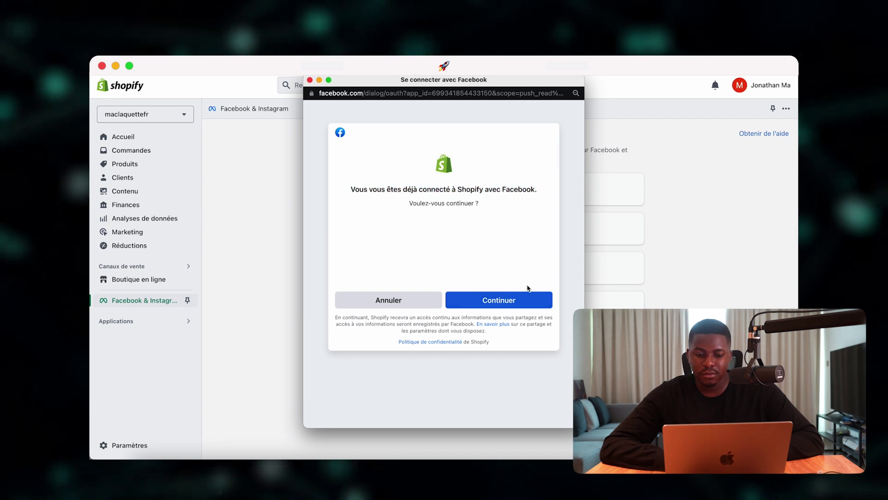
pyautogui.click(495, 299)
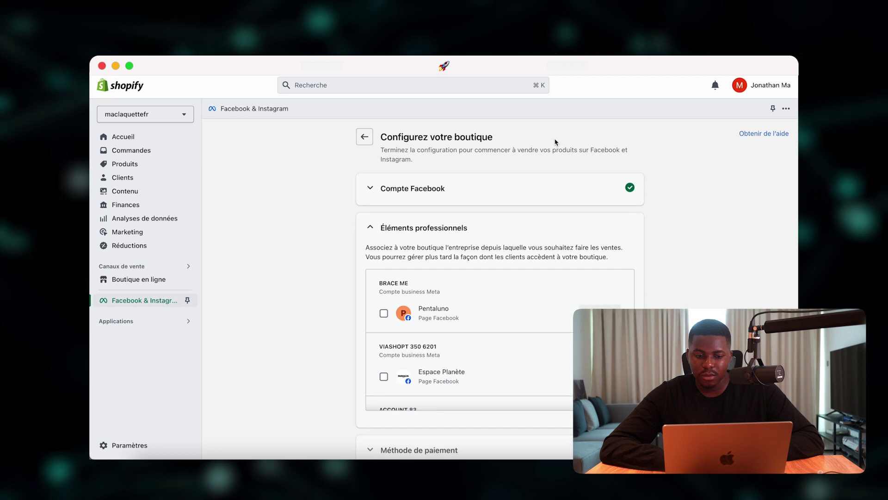
pyautogui.click(372, 190)
pyautogui.click(399, 188)
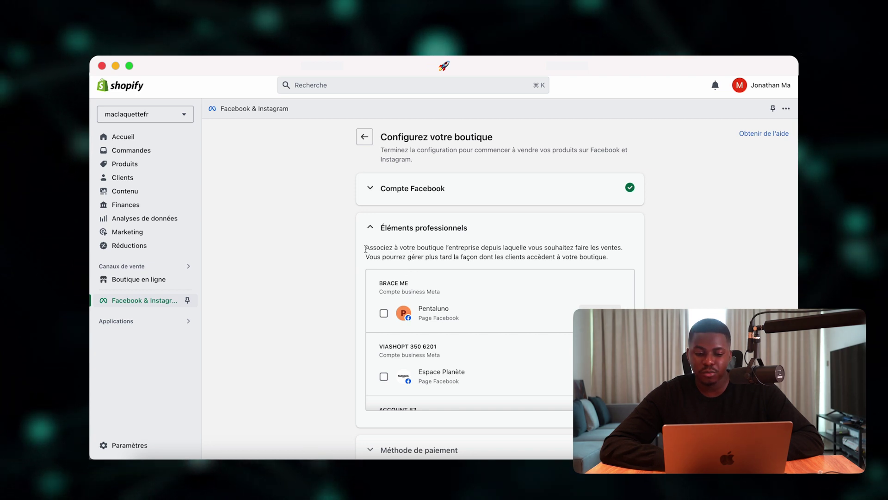
# Connect the Brace Me business's Pentaluno Page and set the online Shopify store as the place where customers check out.
pyautogui.click(384, 315)
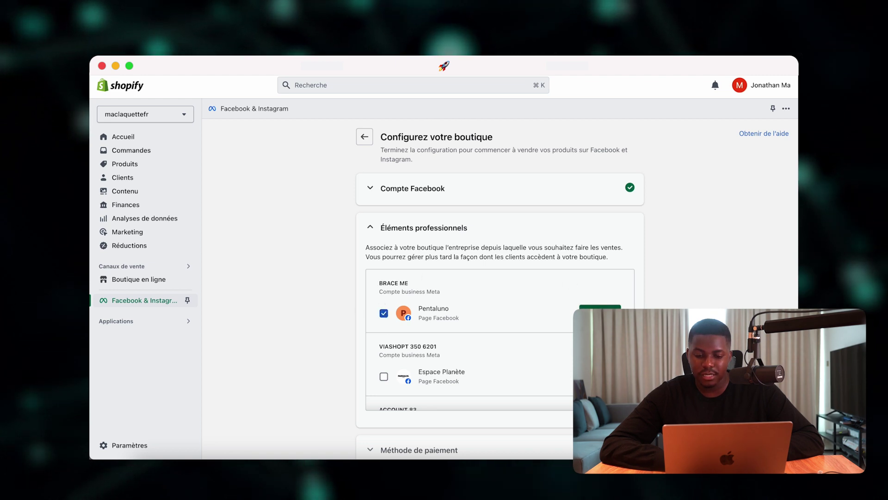
pyautogui.click(601, 307)
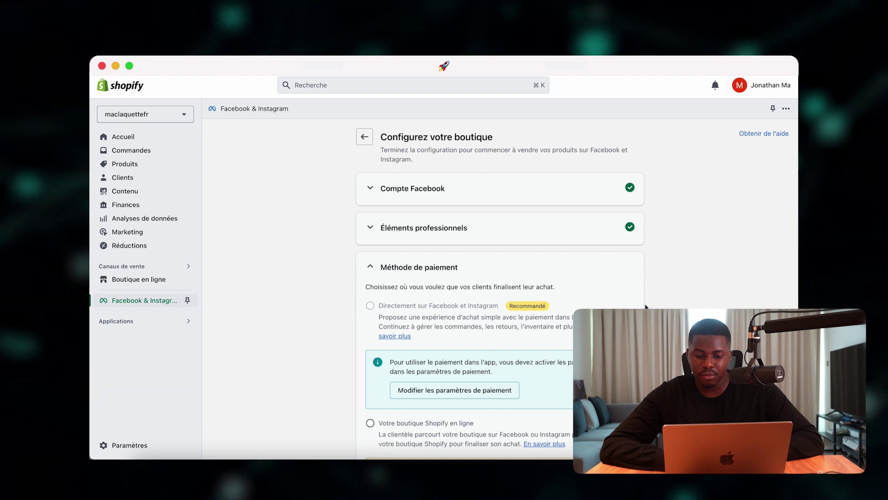
pyautogui.scroll(-2, 647, 307)
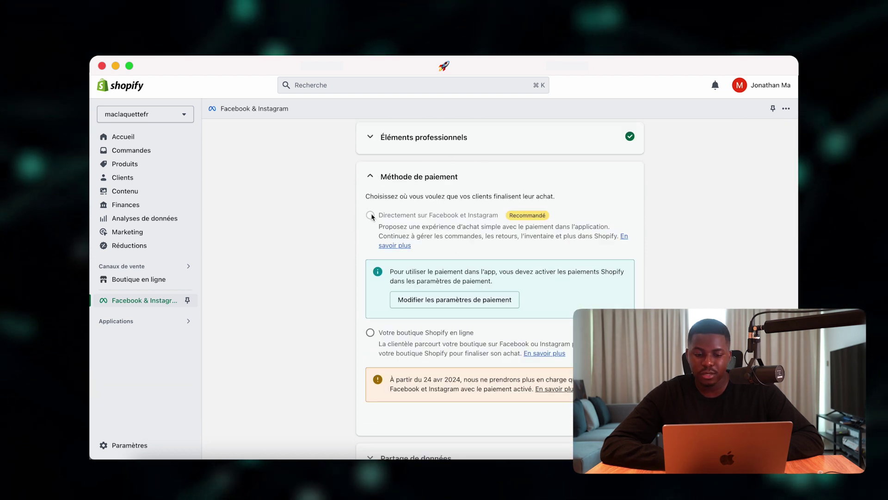
pyautogui.click(466, 333)
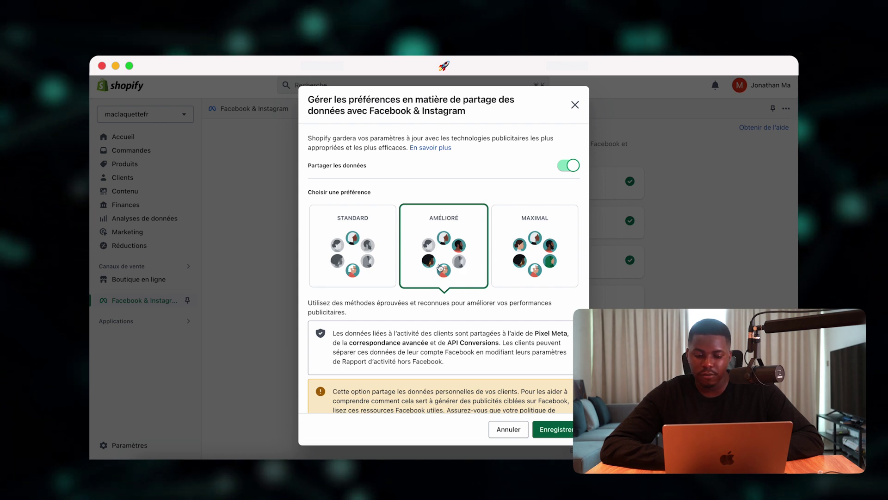
# Save the data-sharing preferences with sharing enabled at the Amélioré level.
pyautogui.scroll(-1, 437, 284)
pyautogui.scroll(-5, 437, 284)
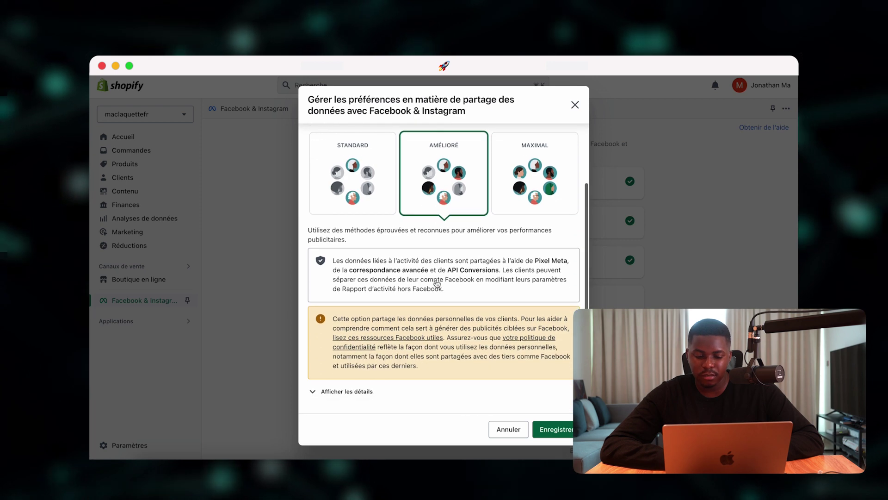
pyautogui.click(559, 426)
pyautogui.scroll(-3, 572, 382)
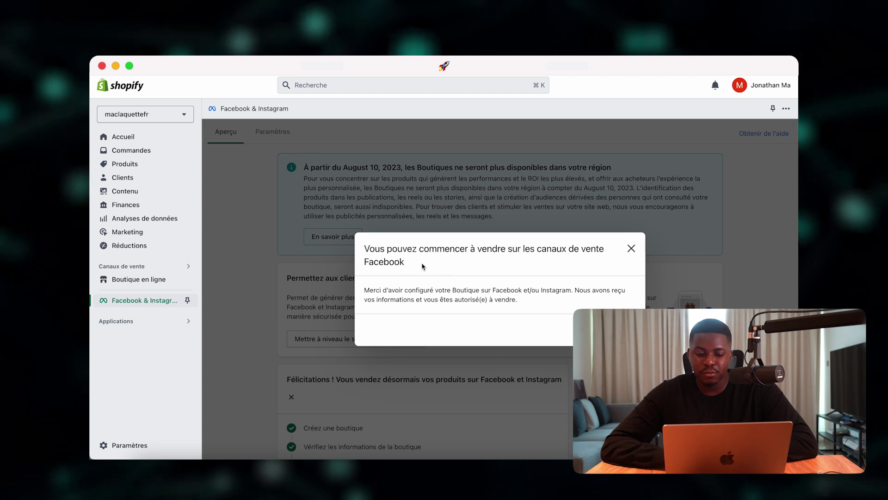
# Dismiss the setup confirmation and check the status of advertising on Facebook and Instagram in the channel overview.
pyautogui.moveTo(364, 290); pyautogui.dragTo(531, 292)
pyautogui.click(575, 293)
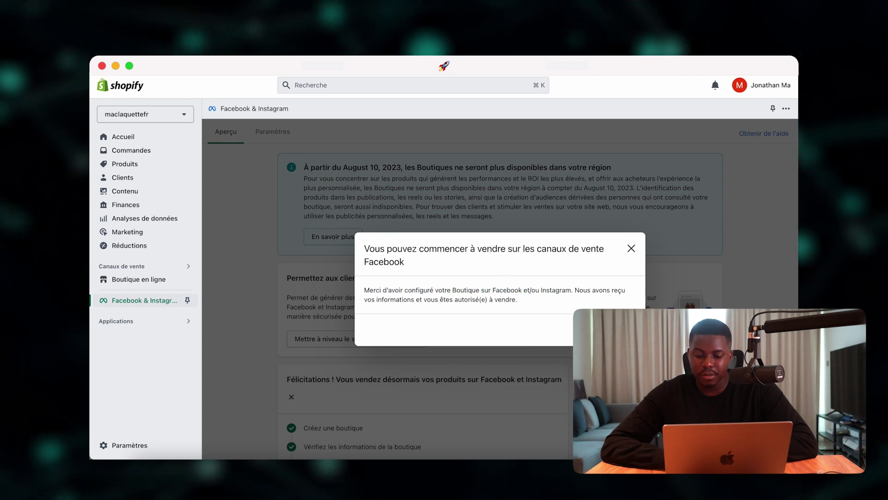
pyautogui.press('Escape')
pyautogui.scroll(-10, 561, 343)
pyautogui.scroll(-3, 561, 342)
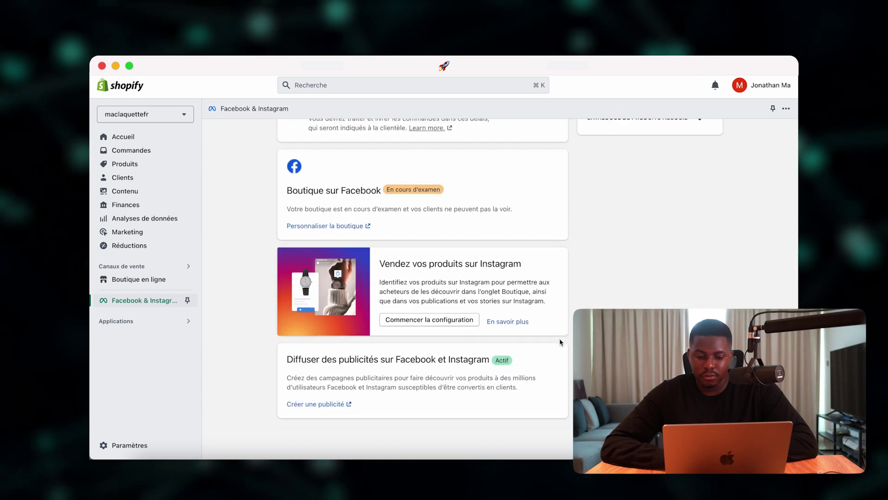
pyautogui.tripleClick(359, 359)
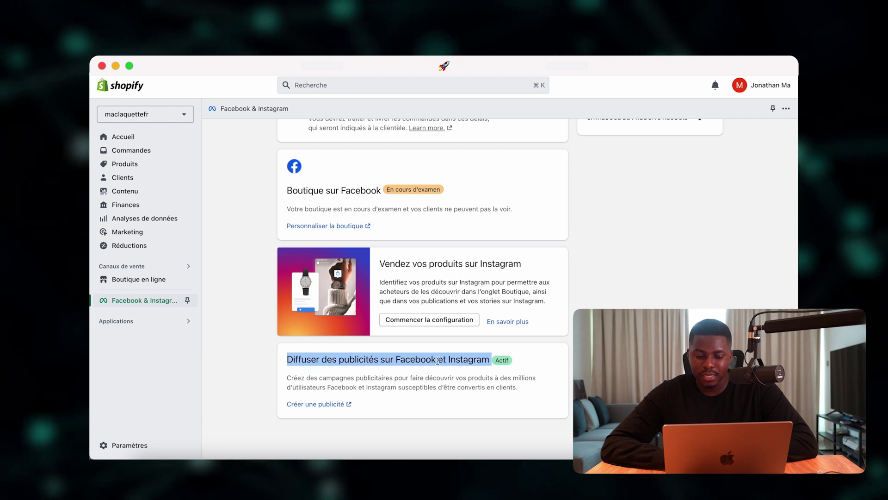
pyautogui.click(507, 361)
pyautogui.moveTo(496, 364); pyautogui.dragTo(513, 360)
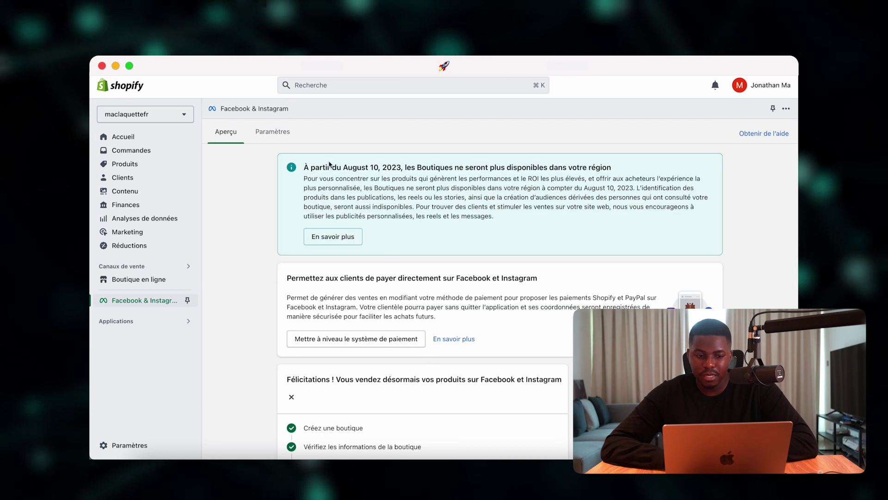
# Examine the channel's settings for data sharing, the tracking pixel, shipping and the connected Page.
pyautogui.click(273, 131)
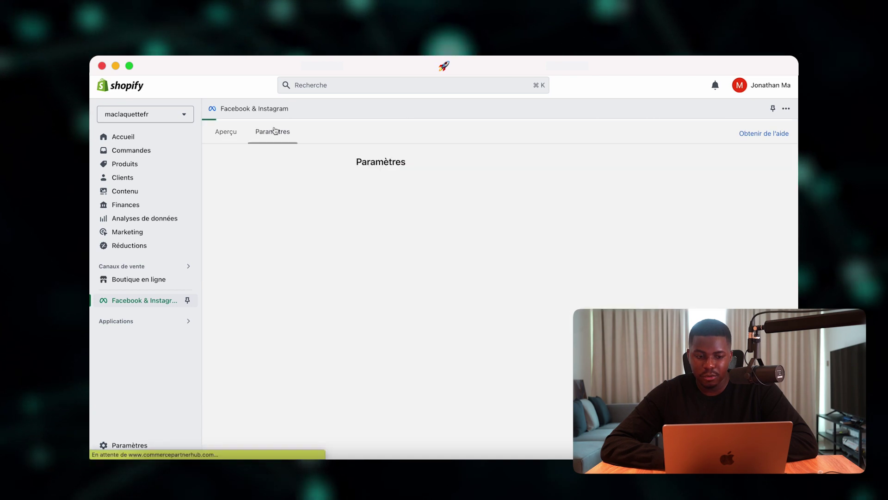
pyautogui.scroll(-10, 374, 251)
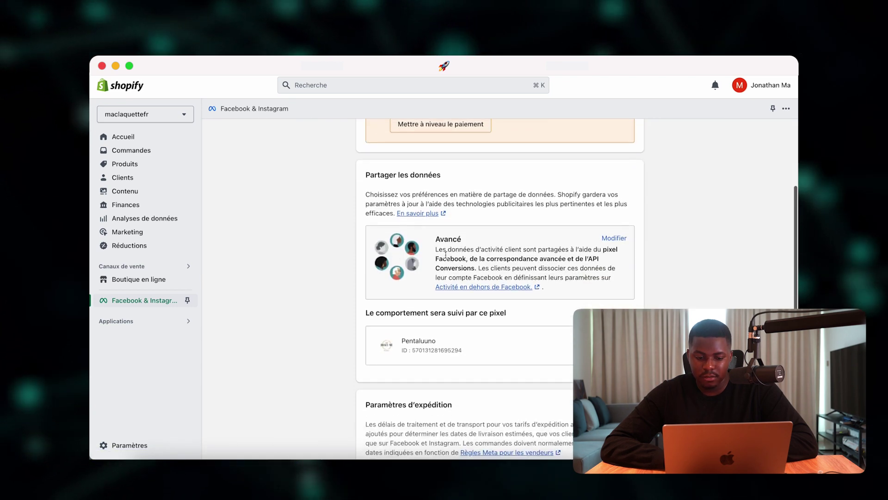
pyautogui.scroll(-2, 456, 321)
pyautogui.scroll(-10, 456, 321)
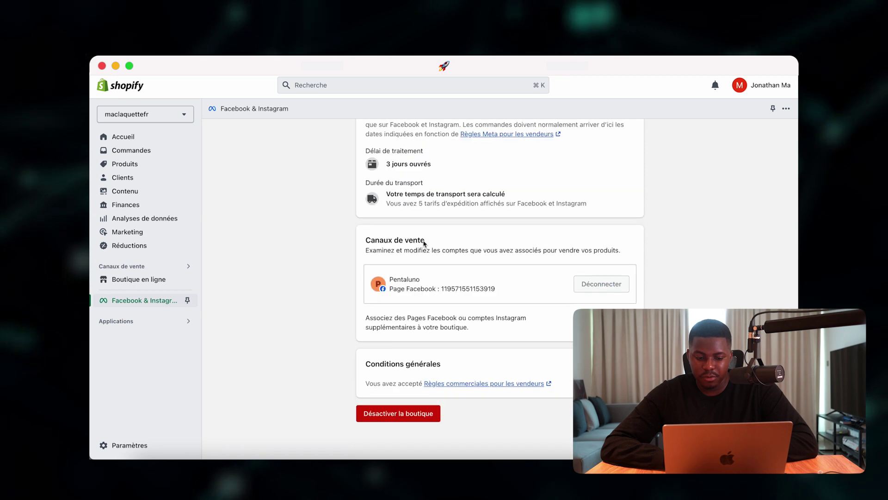
pyautogui.scroll(20, 443, 279)
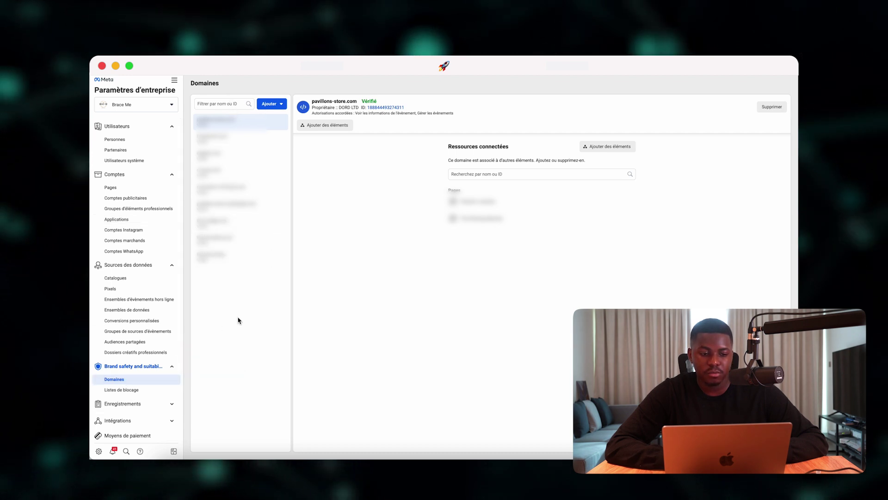
pyautogui.click(272, 104)
pyautogui.click(305, 116)
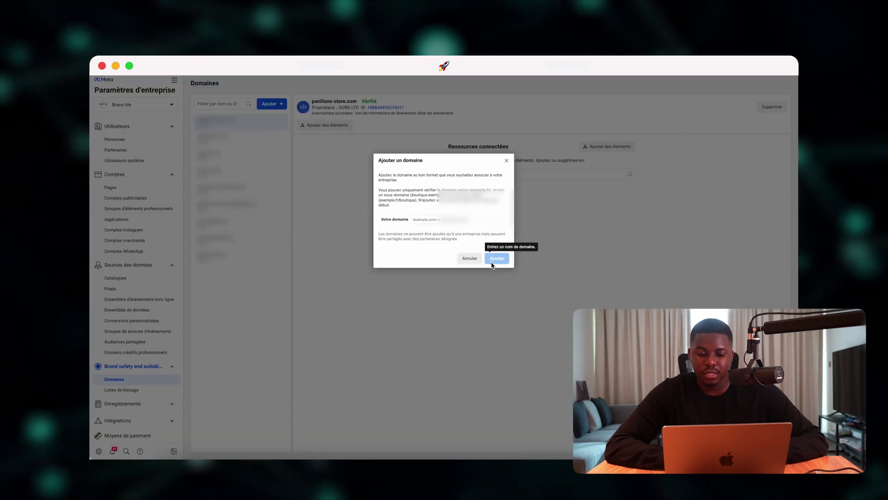
pyautogui.click(470, 258)
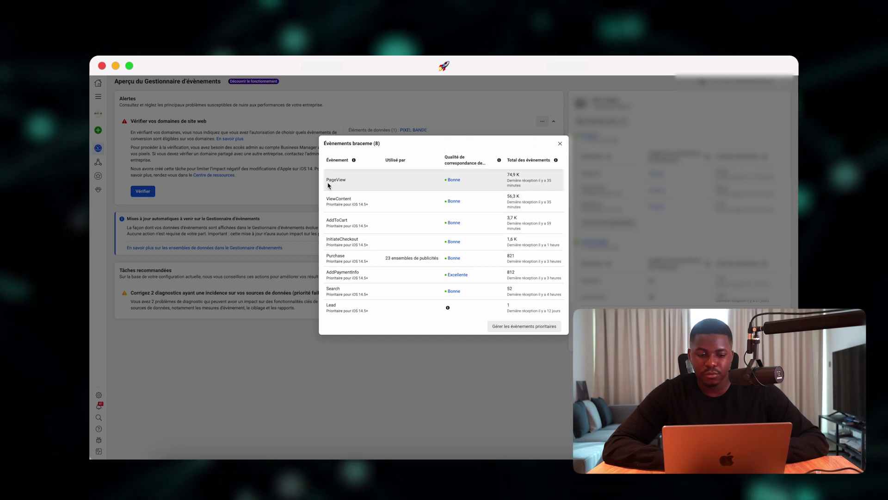
# Review the tracked events of the braceme pixel, including PageView, AddToCart, InitiateCheckout and Purchase.
pyautogui.moveTo(334, 186); pyautogui.dragTo(349, 183)
pyautogui.click(357, 177)
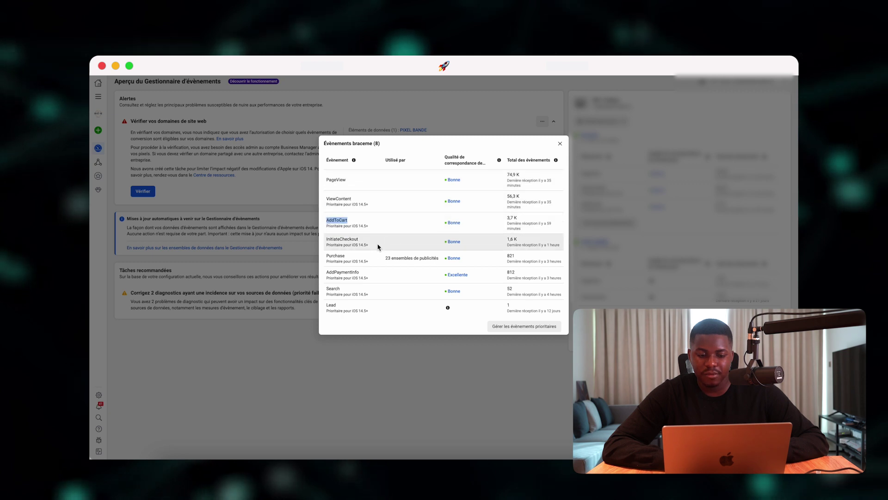
pyautogui.doubleClick(338, 240)
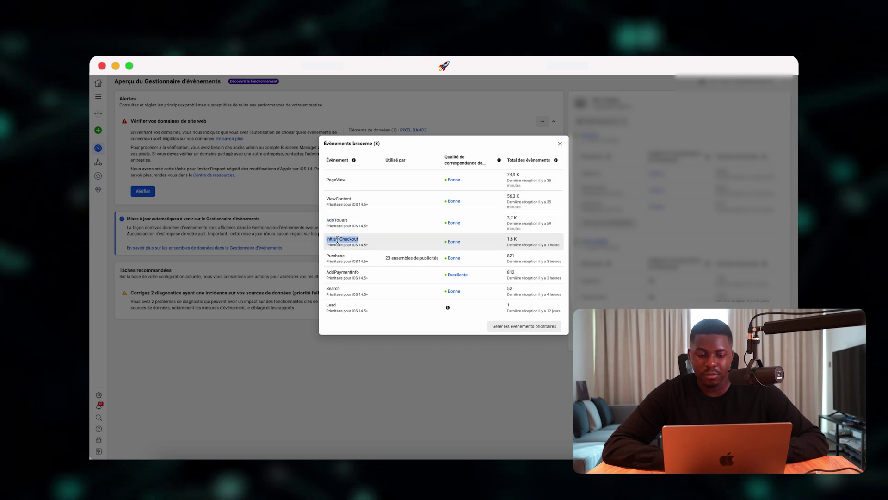
pyautogui.doubleClick(335, 256)
pyautogui.click(368, 249)
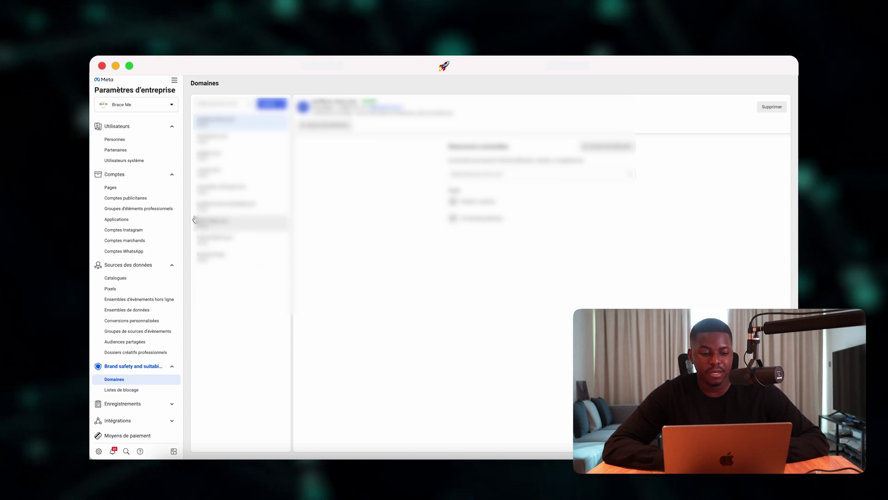
# Open the CHAT 1 ad account in Ads Manager, dismiss the payment notice and look through the campaign, ad set and ad levels.
pyautogui.click(149, 198)
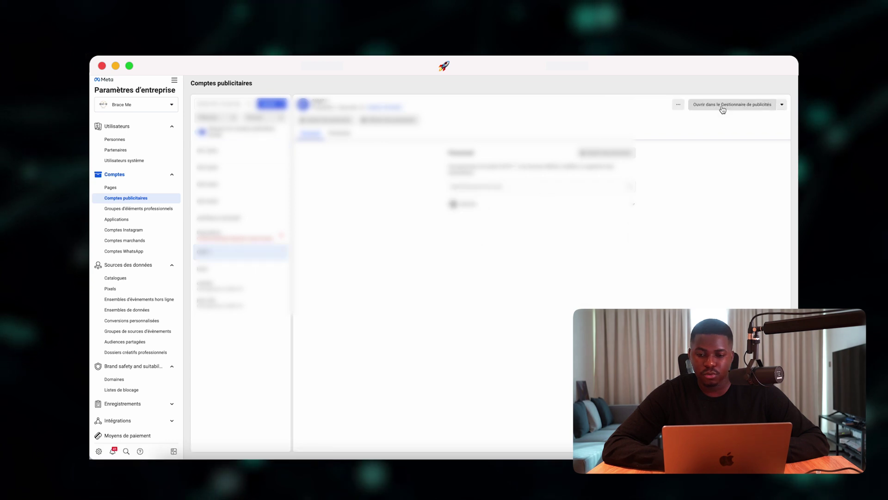
pyautogui.click(723, 107)
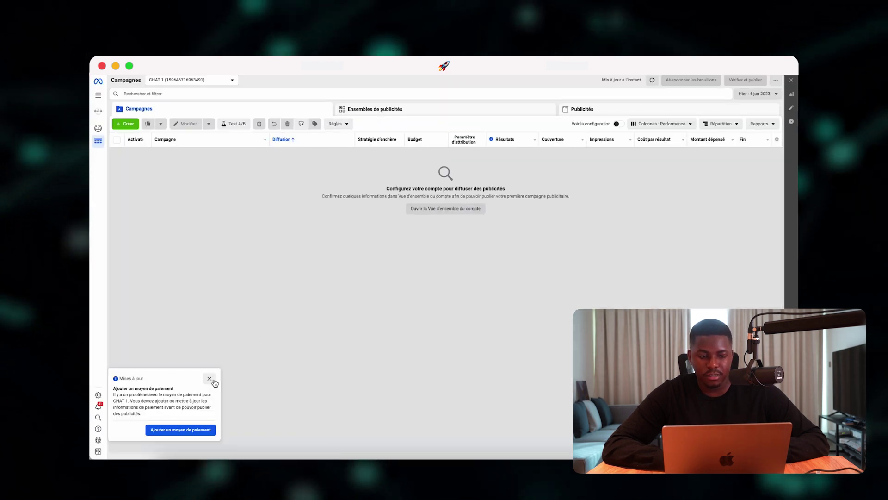
pyautogui.click(210, 379)
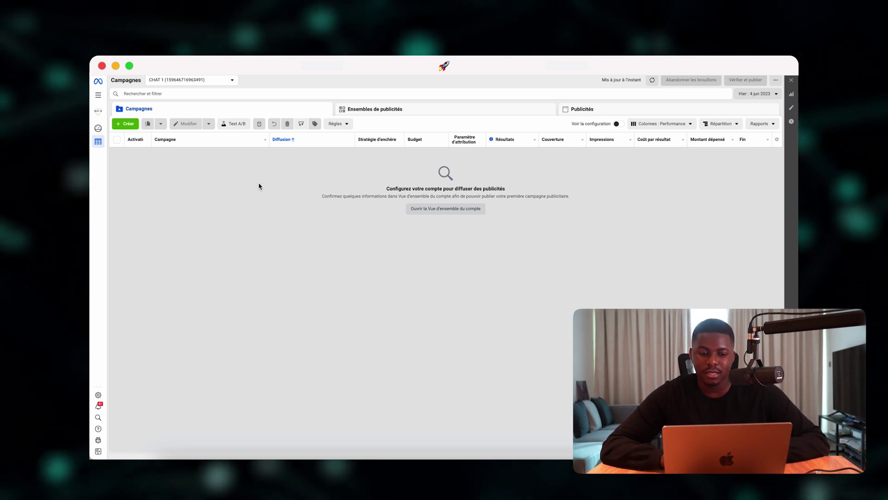
pyautogui.click(438, 107)
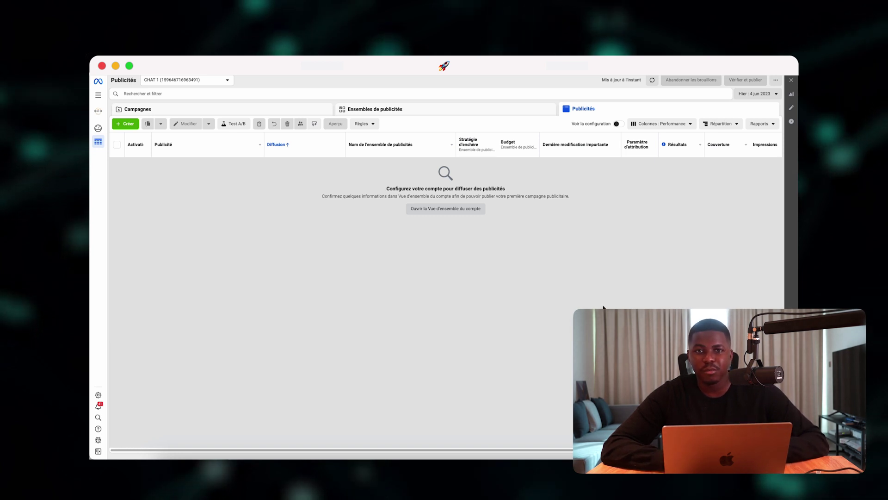
pyautogui.click(254, 111)
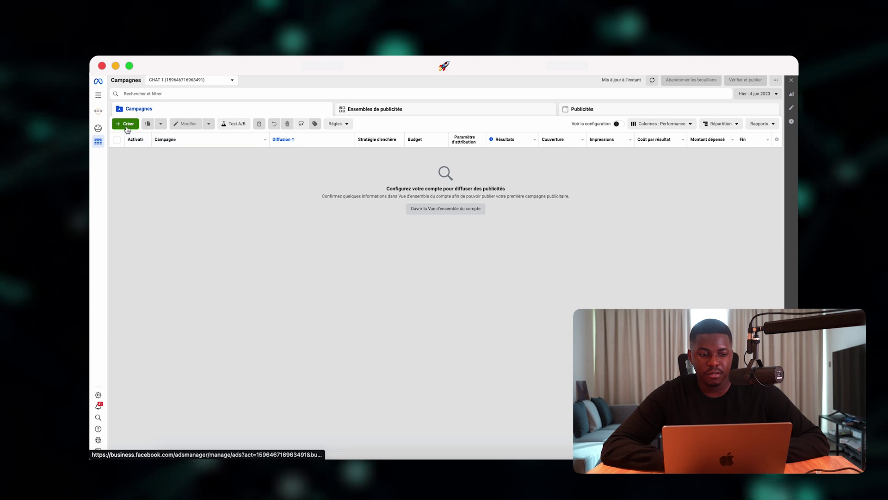
# Create a new campaign with the Ventes objective.
pyautogui.click(127, 124)
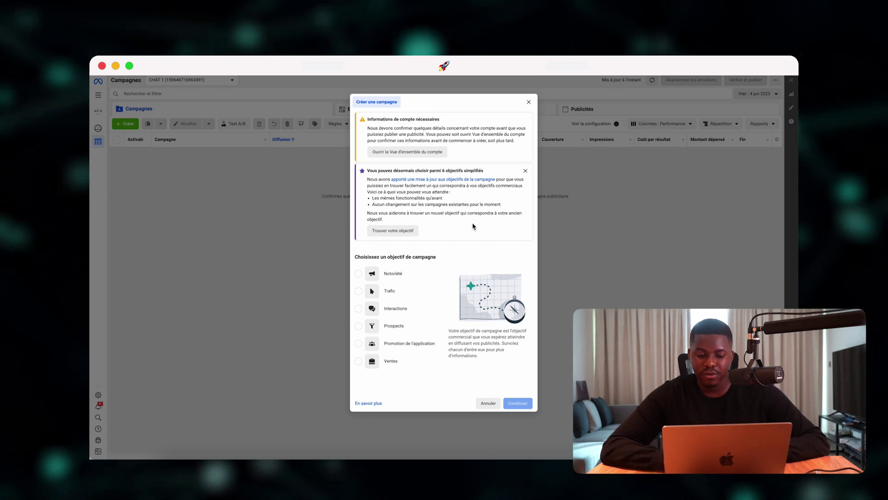
pyautogui.moveTo(390, 279)
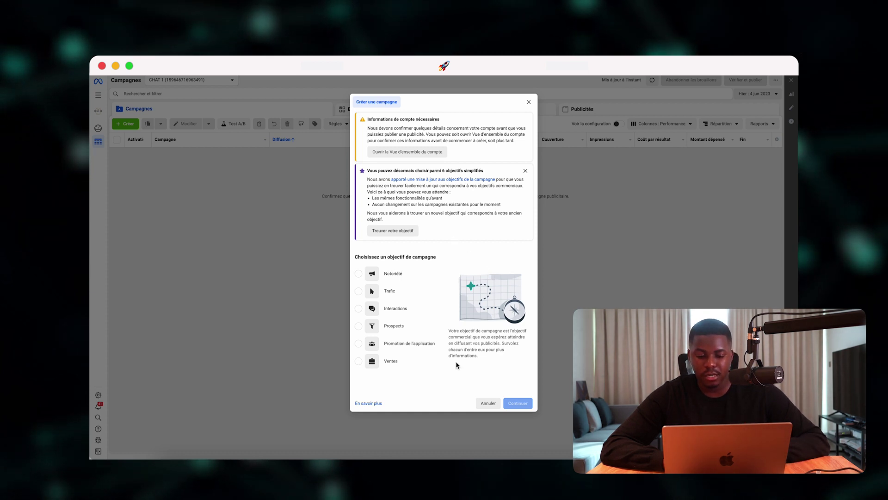
pyautogui.click(391, 362)
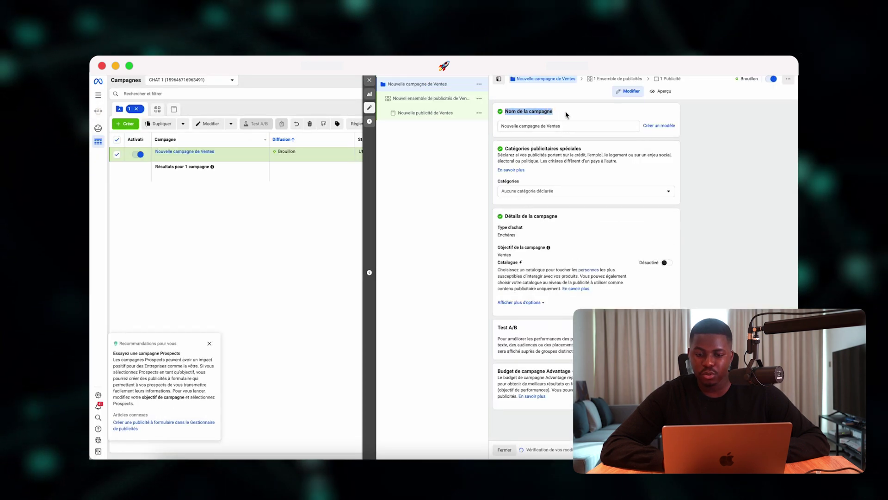
# Name the campaign "Campagne chat 1".
pyautogui.tripleClick(565, 128)
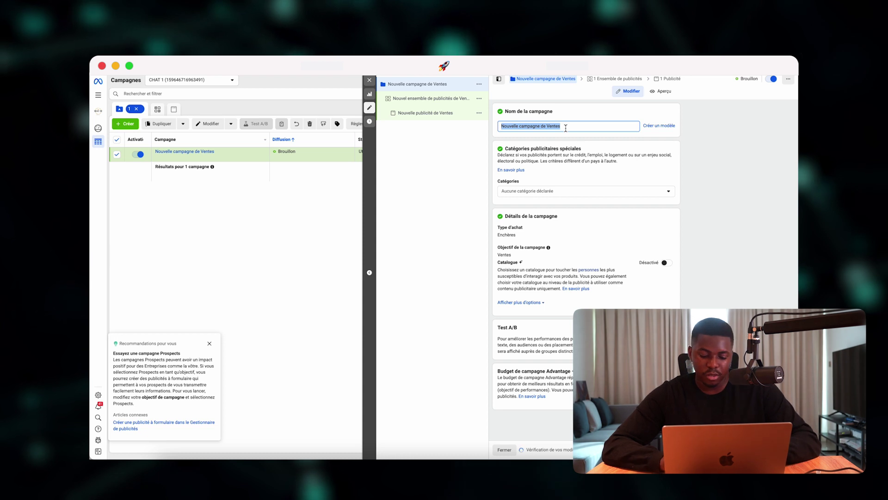
pyautogui.write('Campagne ')
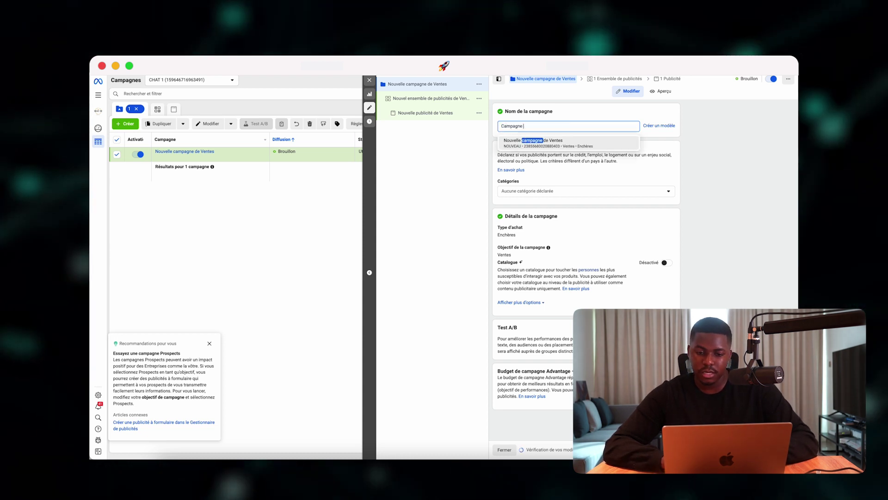
pyautogui.write('chat 1')
pyautogui.click(563, 153)
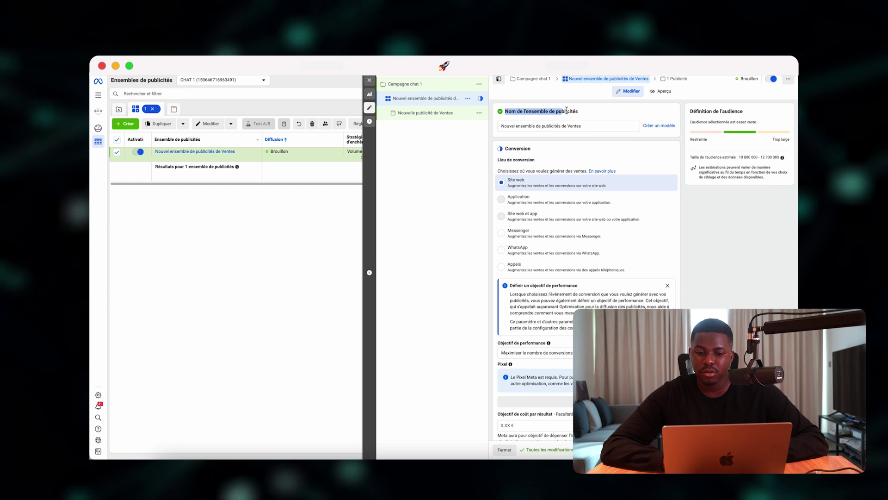
# Name the ad set "Chat" and check its conversion location and pixel settings.
pyautogui.moveTo(567, 111); pyautogui.dragTo(587, 113)
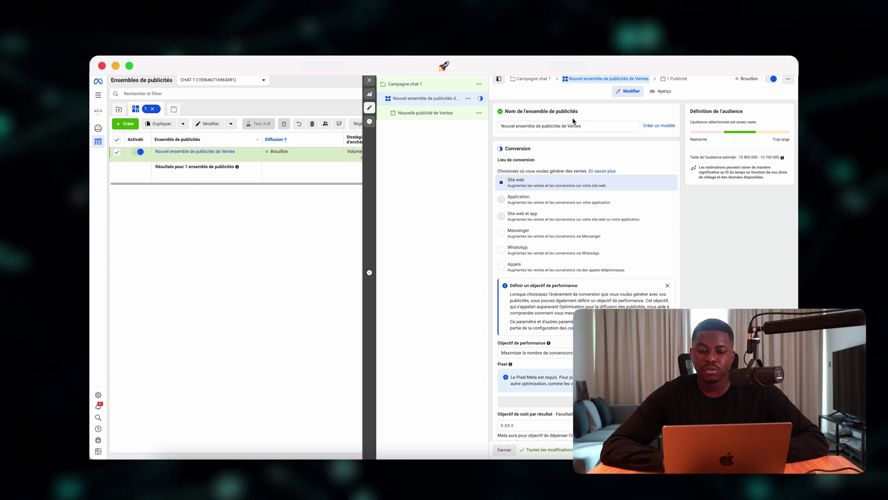
pyautogui.tripleClick(573, 126)
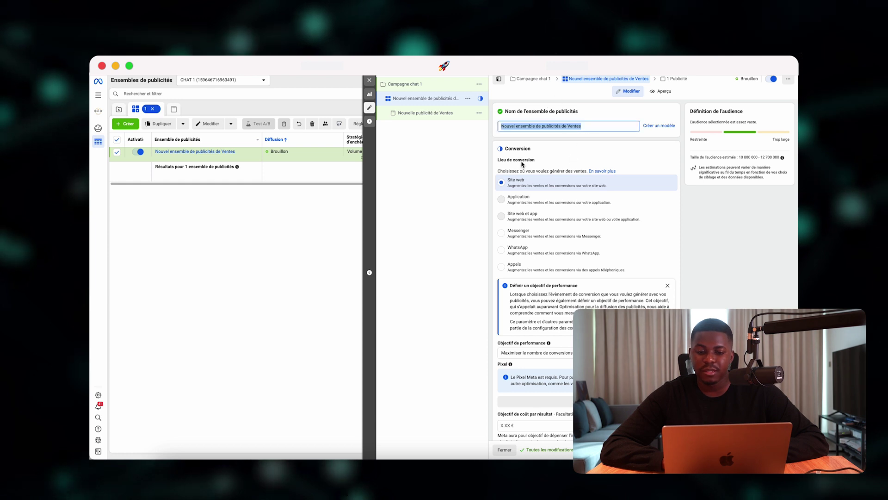
pyautogui.click(557, 143)
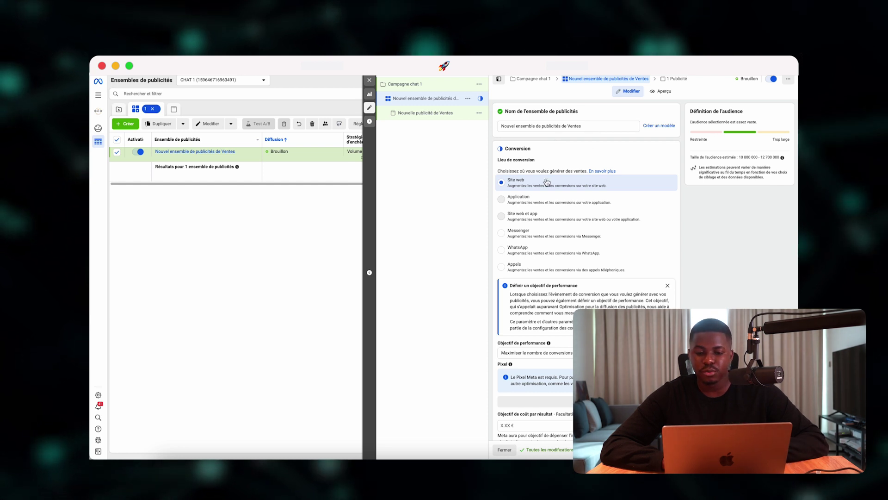
pyautogui.click(532, 126)
pyautogui.write('Chat')
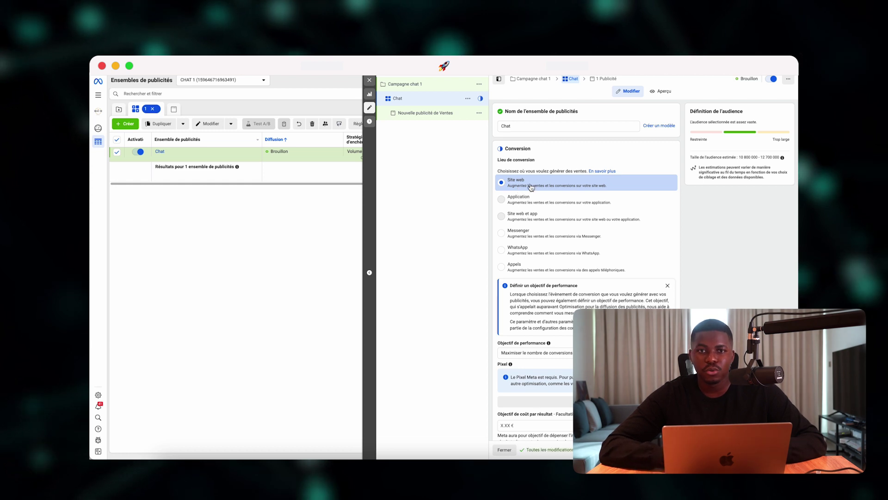
pyautogui.scroll(-4, 537, 185)
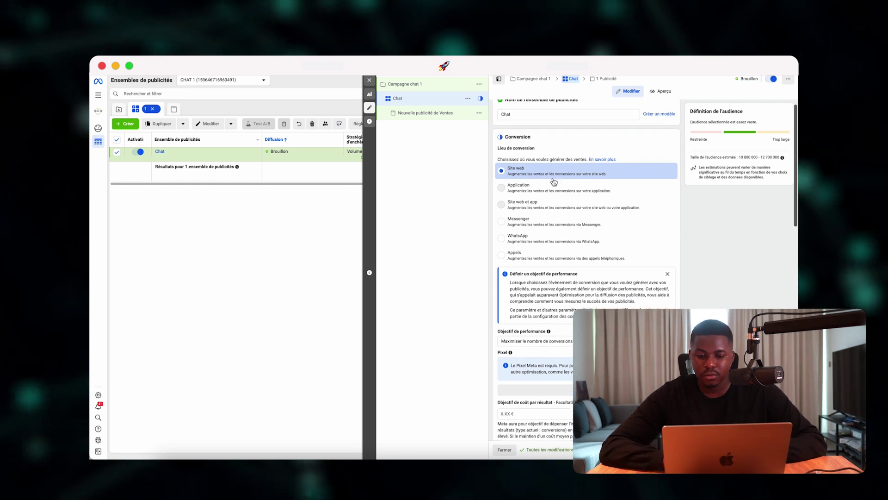
pyautogui.scroll(-2, 554, 181)
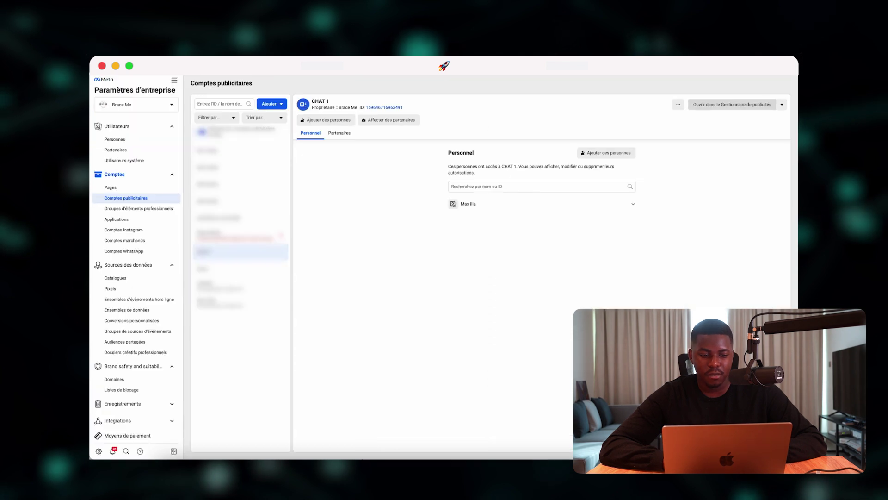
# In the business settings, add the CHAT 1 ad account as a connected asset of the Pentaluuno pixel.
pyautogui.click(110, 288)
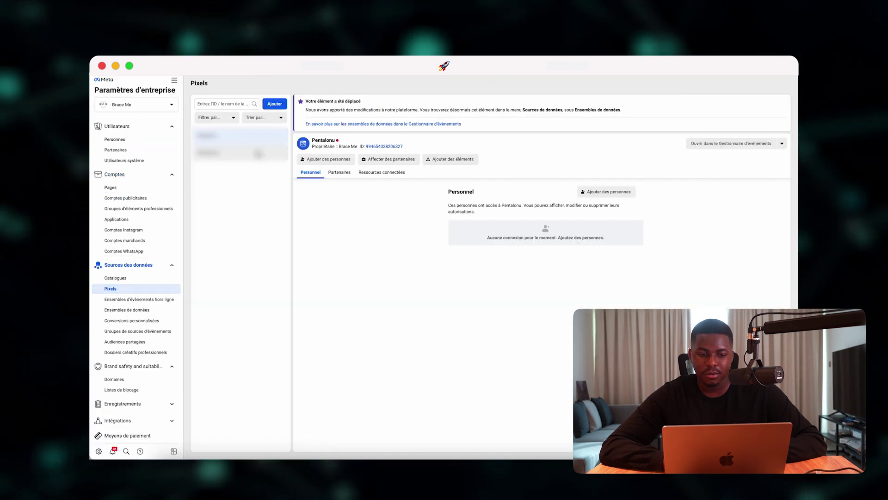
pyautogui.click(257, 153)
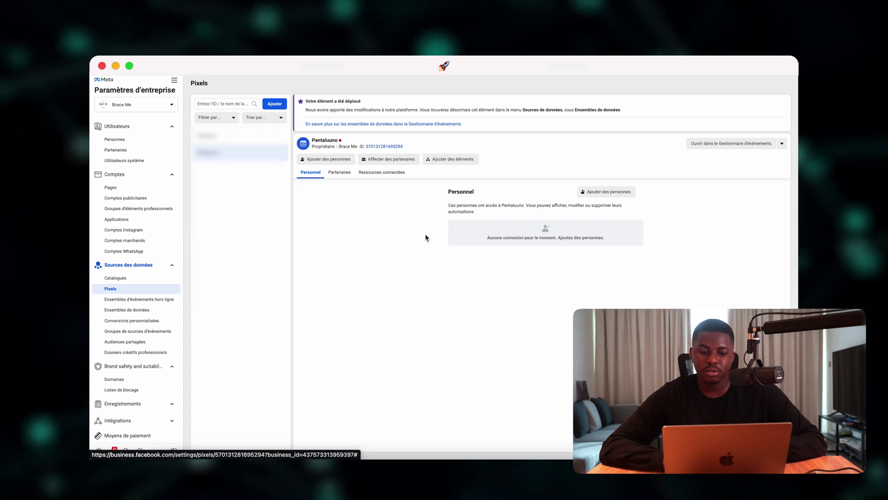
pyautogui.click(374, 175)
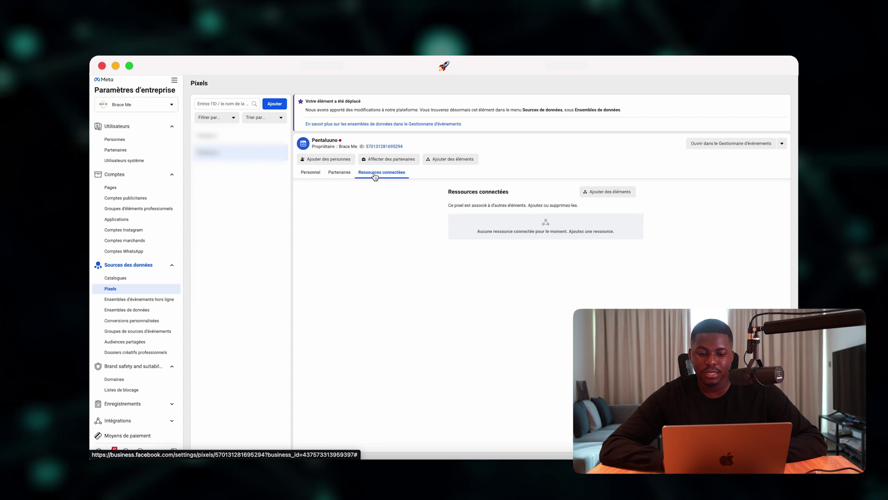
pyautogui.click(608, 192)
pyautogui.scroll(-2, 538, 256)
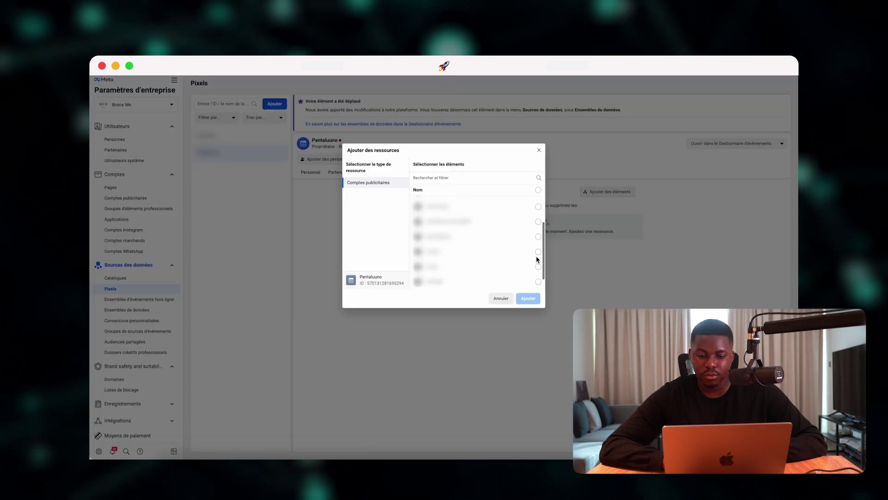
pyautogui.click(538, 252)
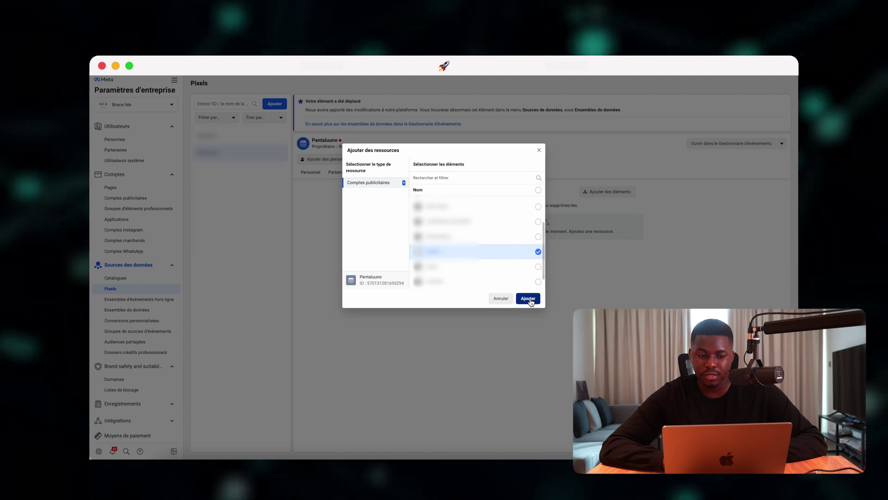
pyautogui.click(528, 298)
pyautogui.click(489, 227)
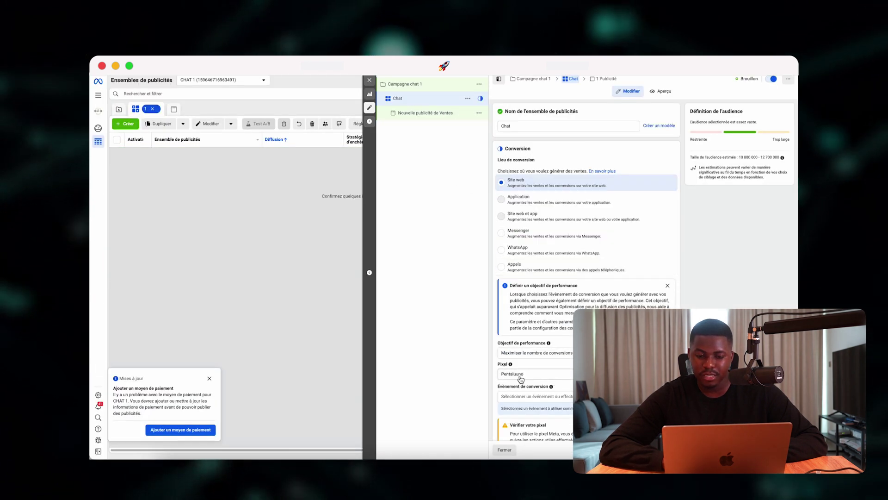
# Set Achat as the conversion event for the Chat ad set with the Pentaluuno pixel.
pyautogui.scroll(-3, 572, 380)
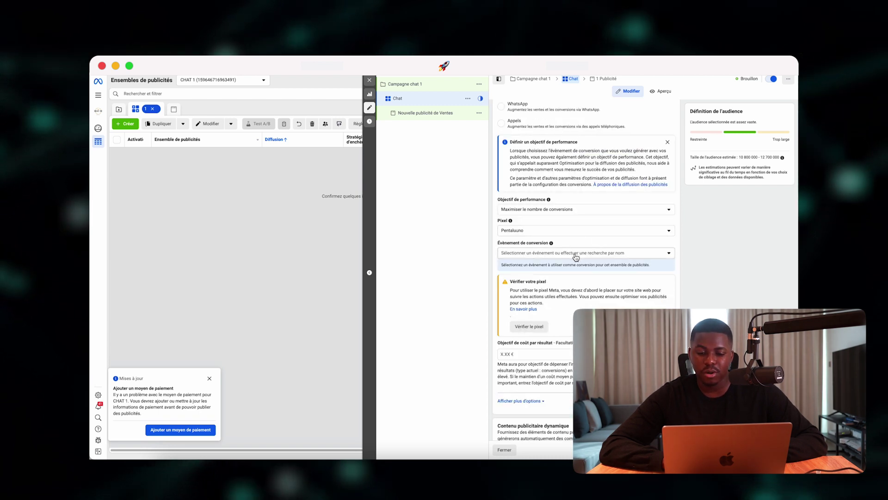
pyautogui.click(577, 253)
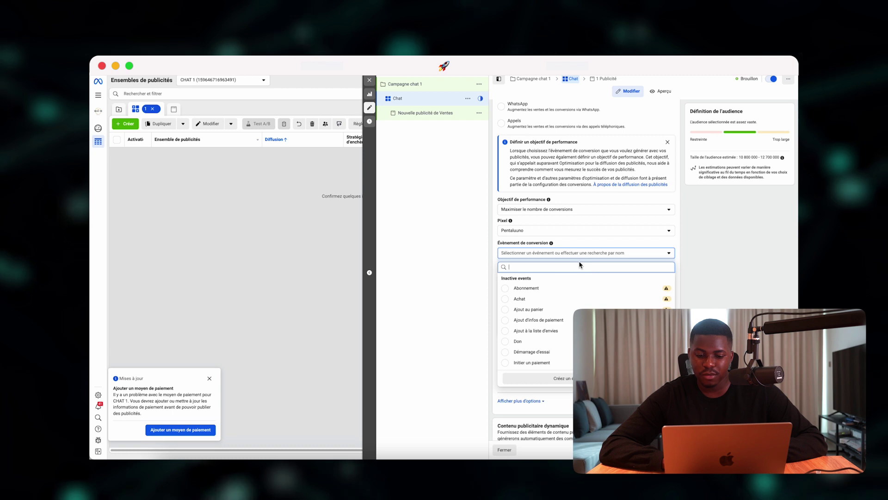
pyautogui.click(563, 300)
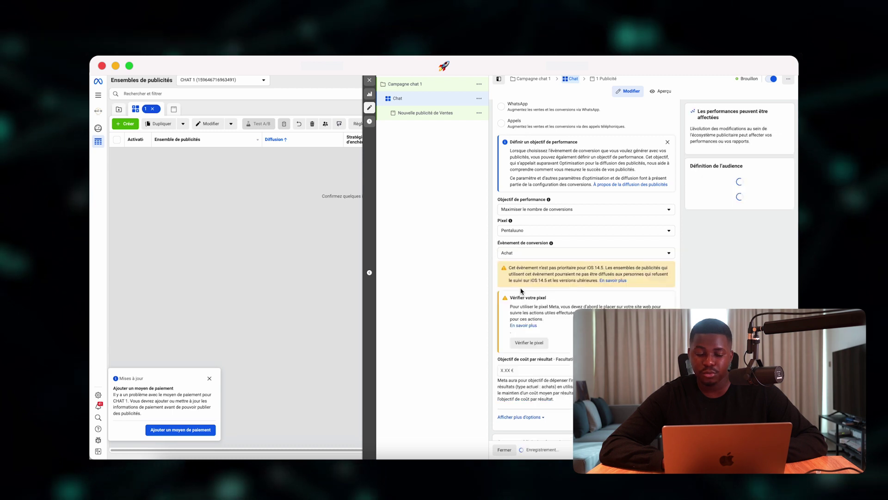
# Schedule the ad set to start on 6/6/2023 at 01:00.
pyautogui.scroll(-6, 494, 290)
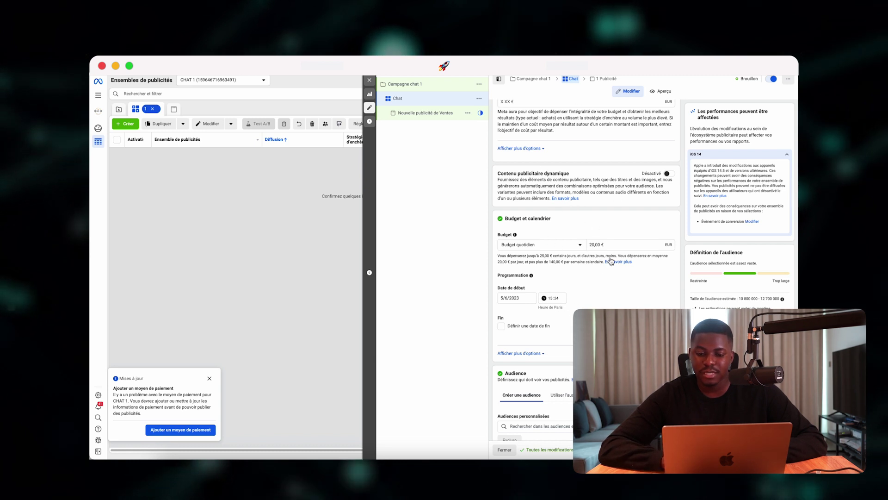
pyautogui.click(513, 297)
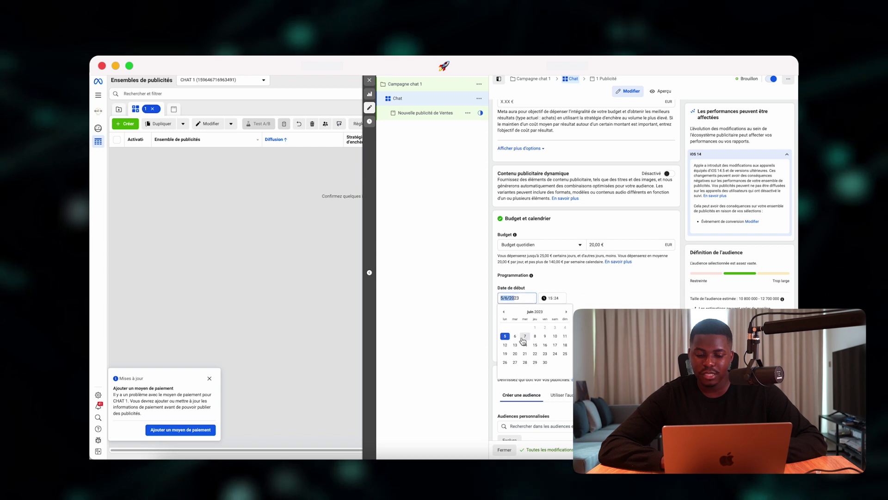
pyautogui.click(524, 331)
pyautogui.click(552, 299)
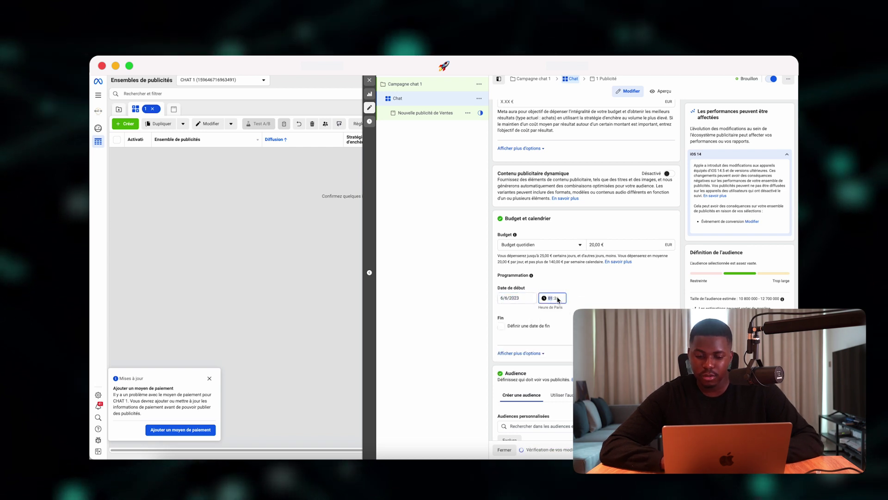
pyautogui.write('00')
pyautogui.click(602, 302)
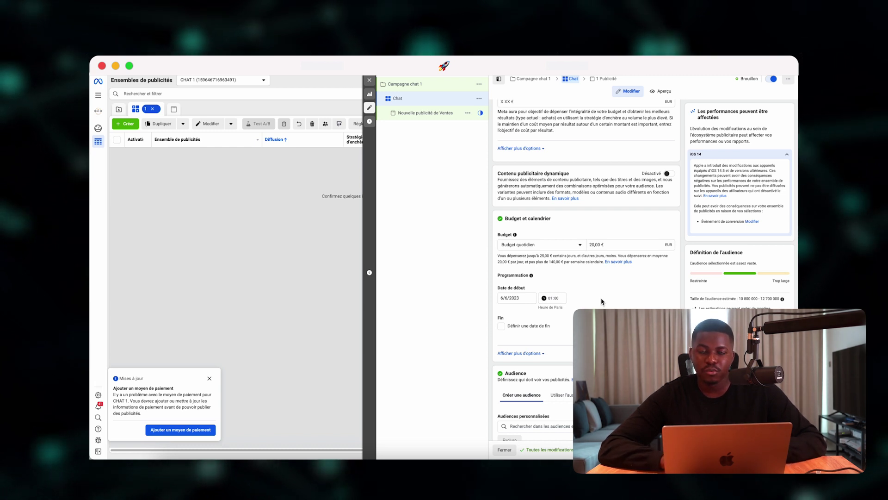
# Replace Émirats arabes unis with France as the audience location and look up Belgique as a further location.
pyautogui.scroll(-4, 601, 301)
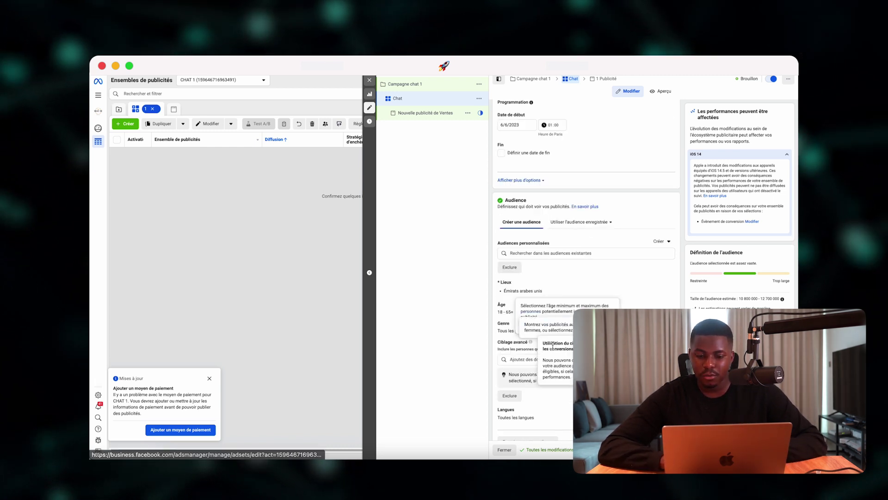
pyautogui.click(659, 286)
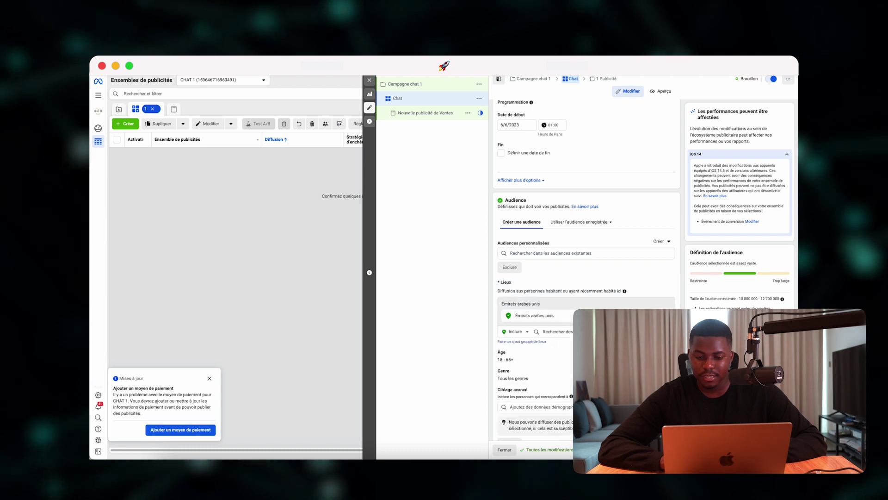
pyautogui.click(584, 332)
pyautogui.write('france')
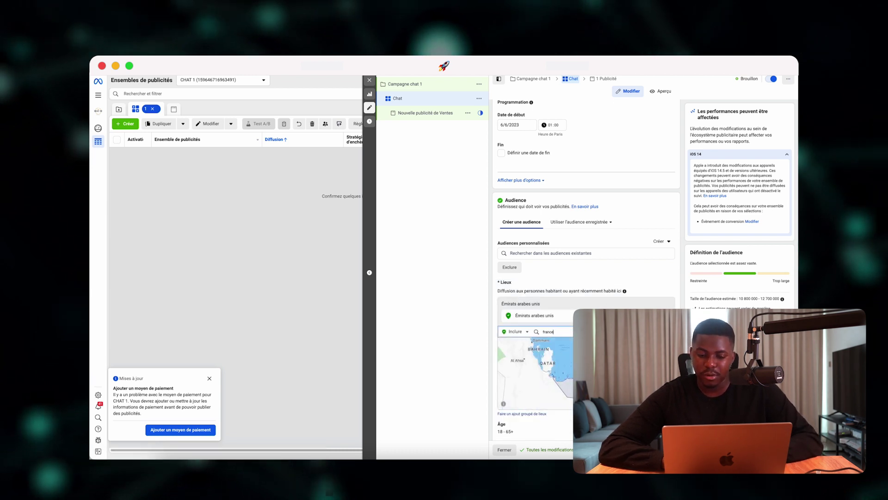
pyautogui.click(553, 345)
pyautogui.click(670, 315)
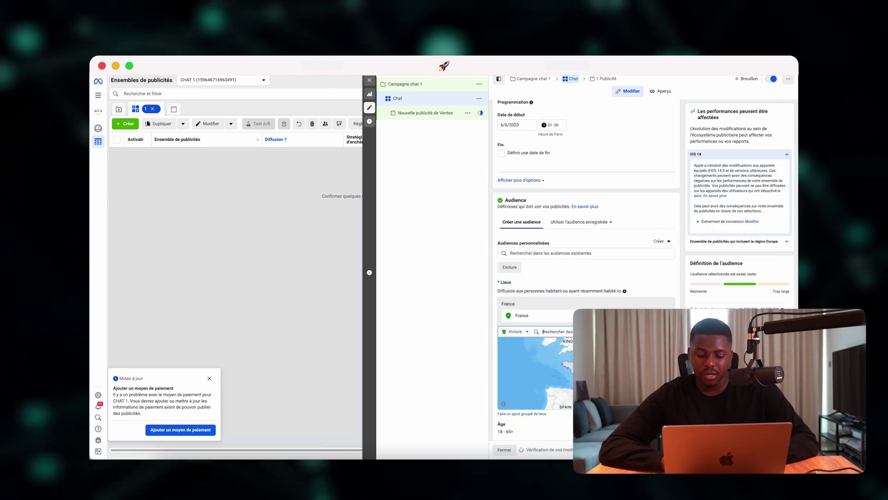
pyautogui.write('belg')
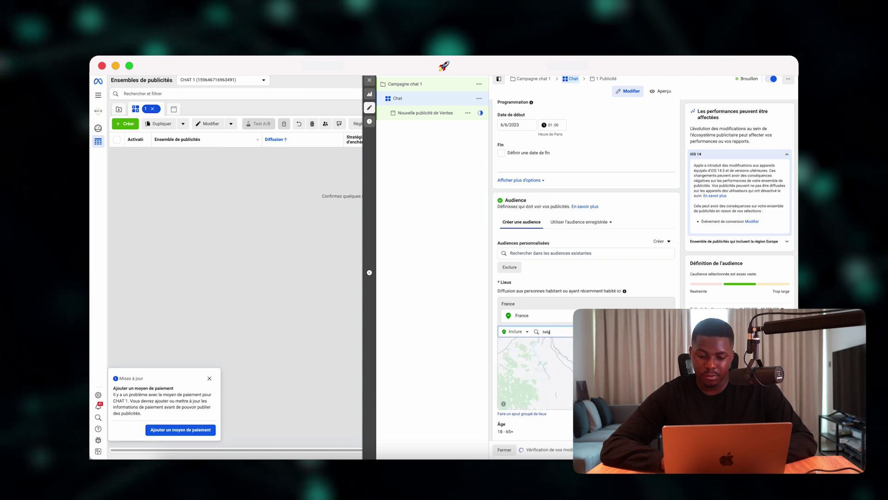
pyautogui.write('ique')
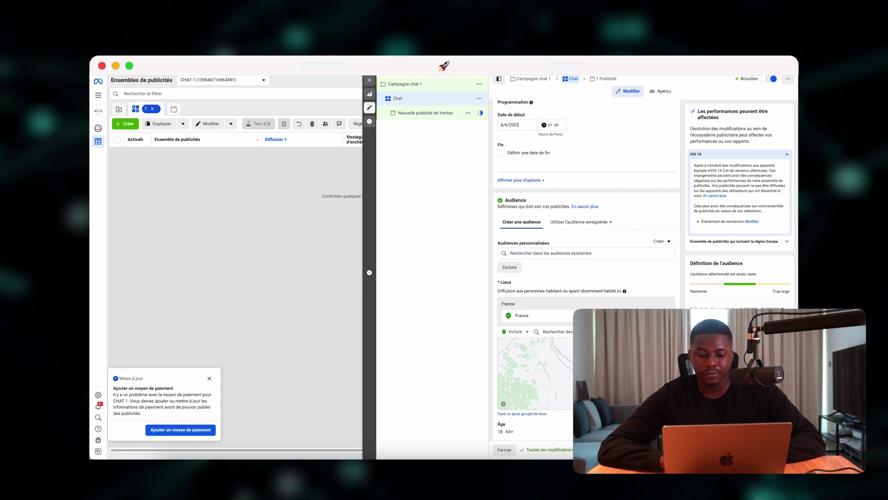
# Open the audience's age range and gender settings for editing.
pyautogui.scroll(-5, 576, 300)
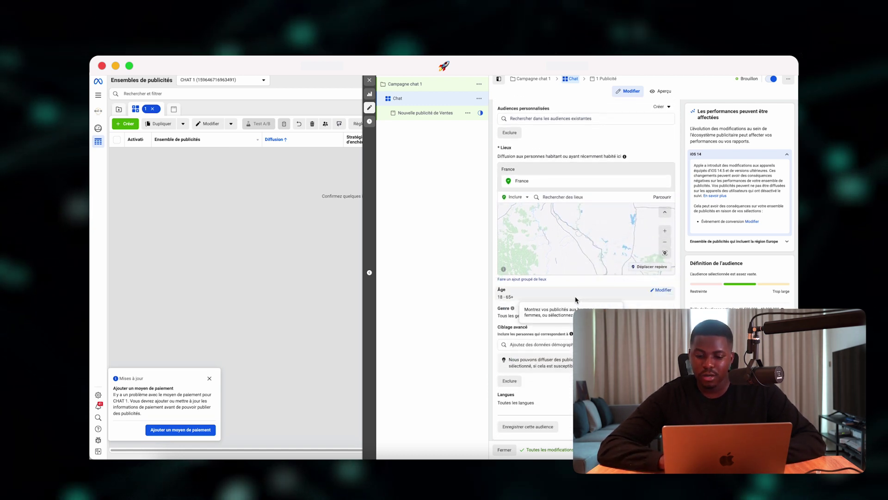
pyautogui.click(661, 290)
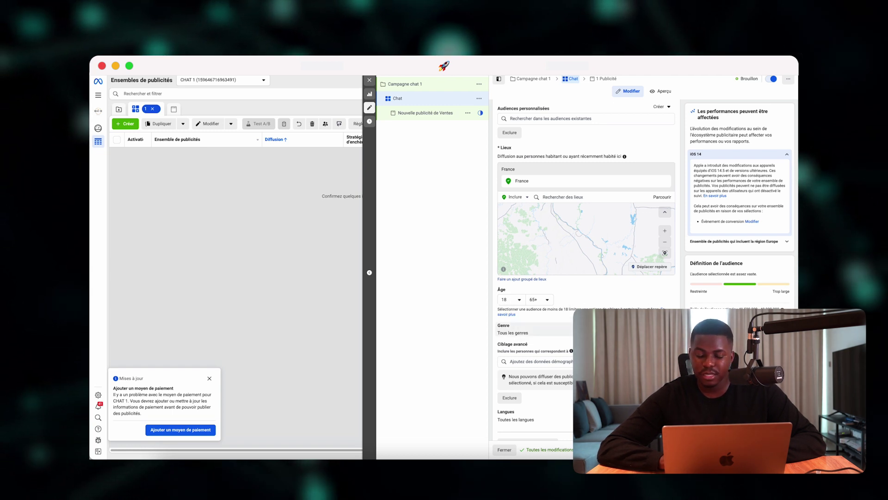
pyautogui.click(528, 334)
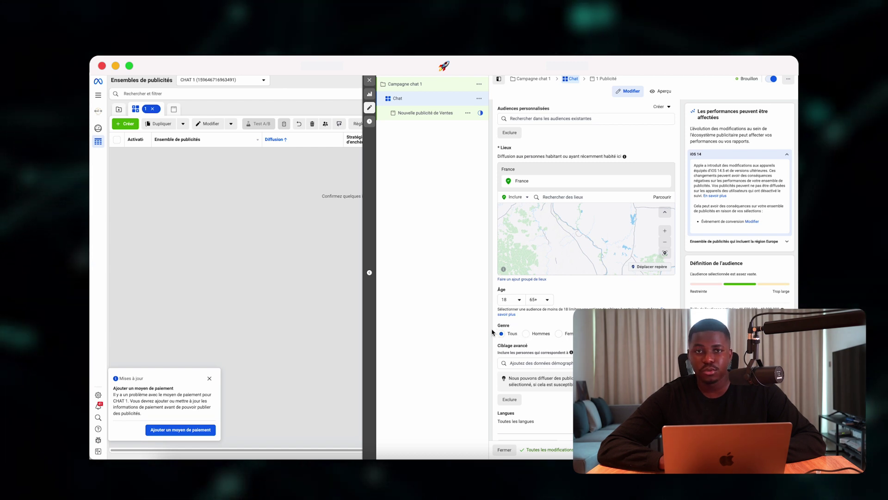
# Add the interest Cats (animals) to the audience's advanced targeting.
pyautogui.scroll(-2, 493, 332)
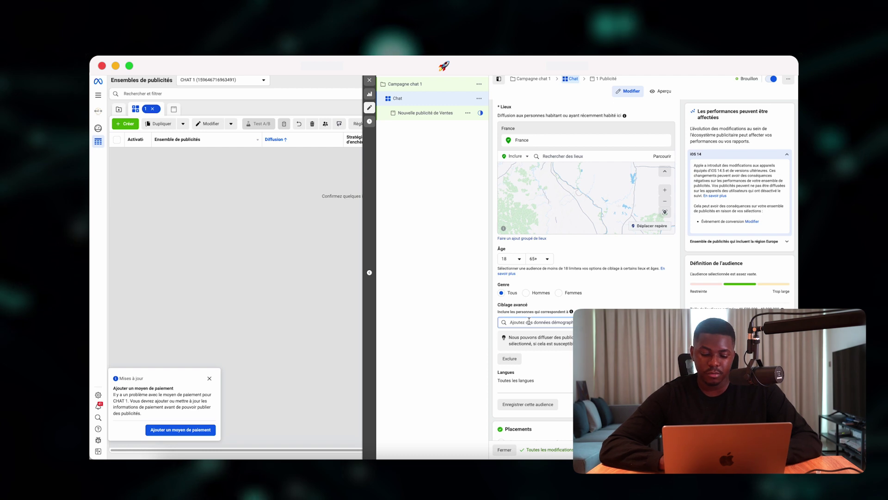
pyautogui.click(528, 321)
pyautogui.write('dhat')
pyautogui.click(507, 334)
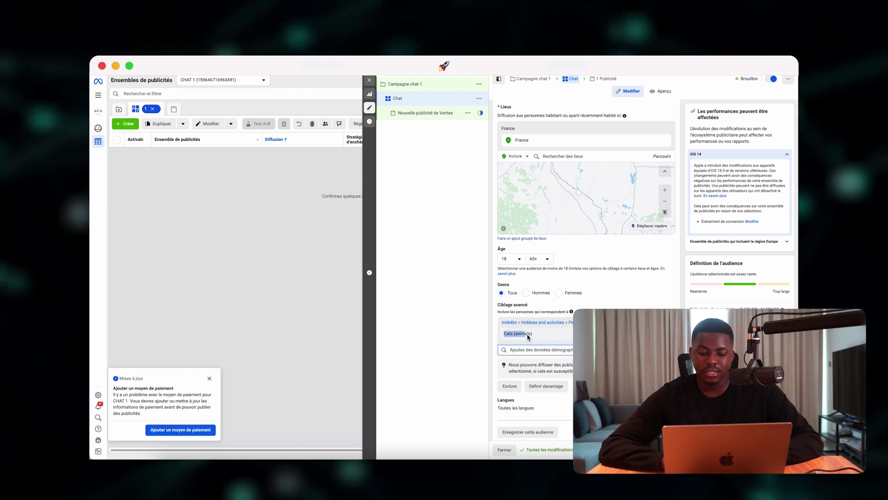
# Examine the estimated audience size and the interests suggested alongside Cats (animals).
pyautogui.moveTo(740, 308); pyautogui.dragTo(748, 307)
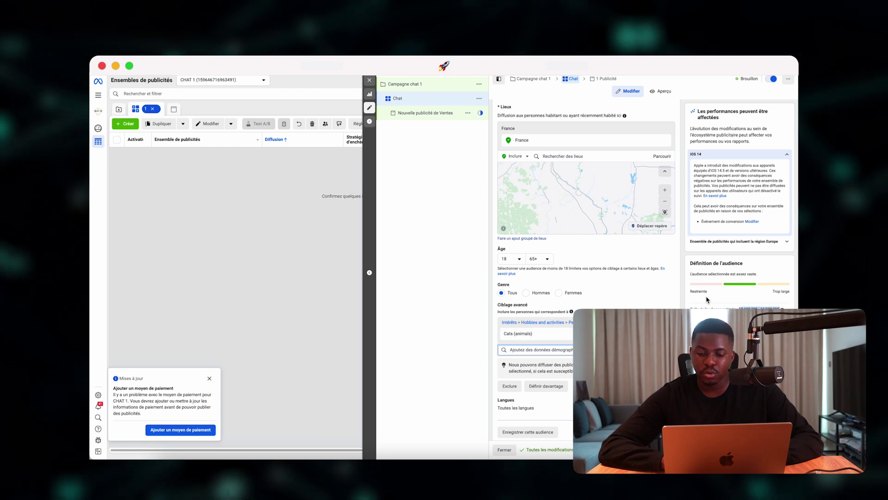
pyautogui.click(680, 305)
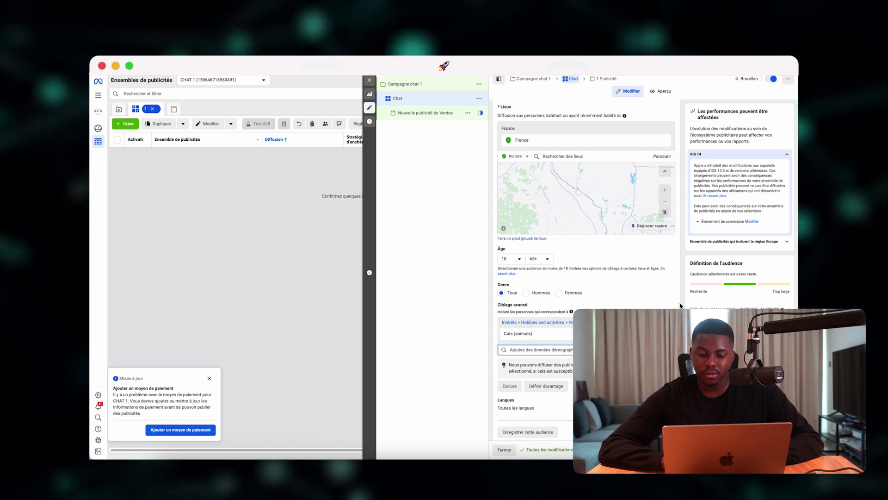
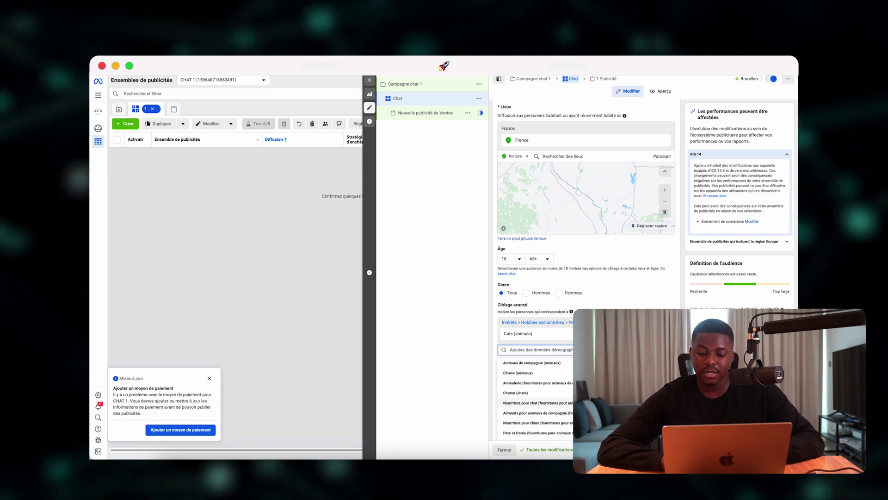
pyautogui.click(459, 229)
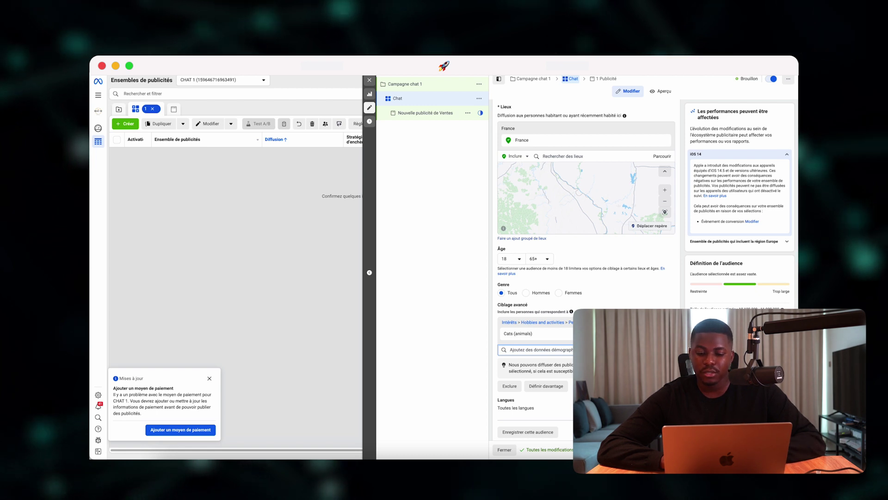
pyautogui.doubleClick(518, 335)
pyautogui.tripleClick(518, 335)
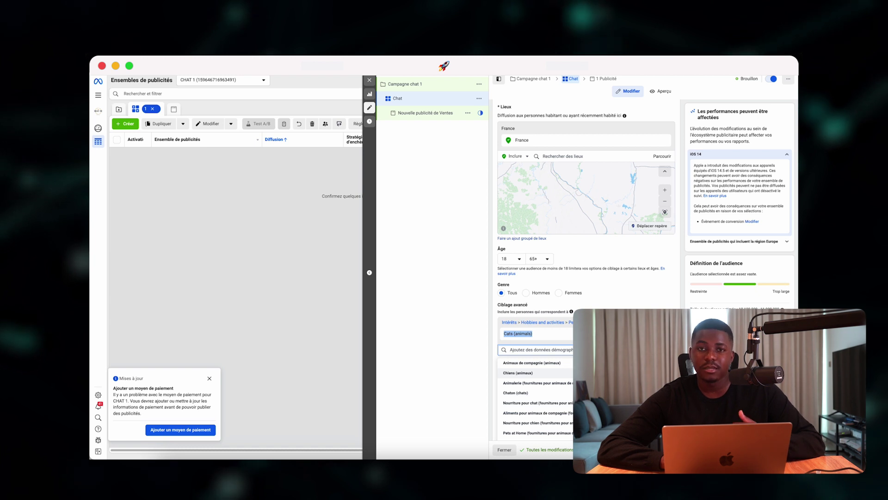
pyautogui.press('Escape')
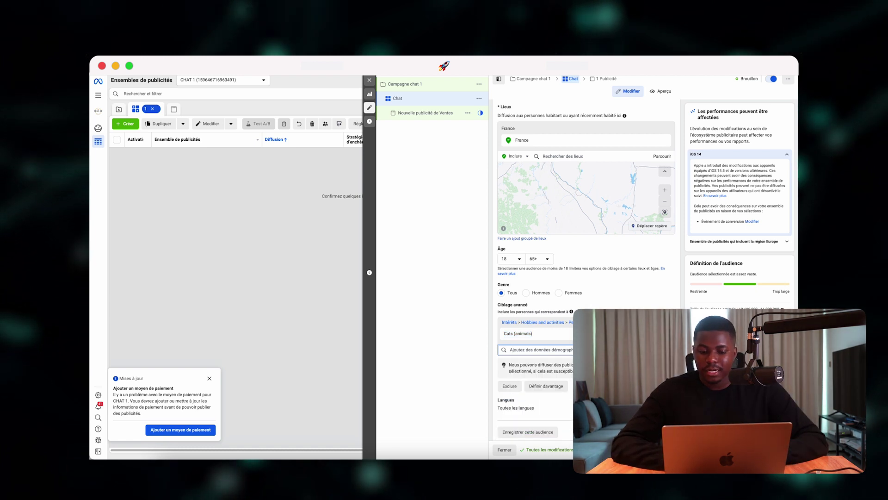
# Restrict the audience's language to Français (tout).
pyautogui.scroll(-3, 586, 231)
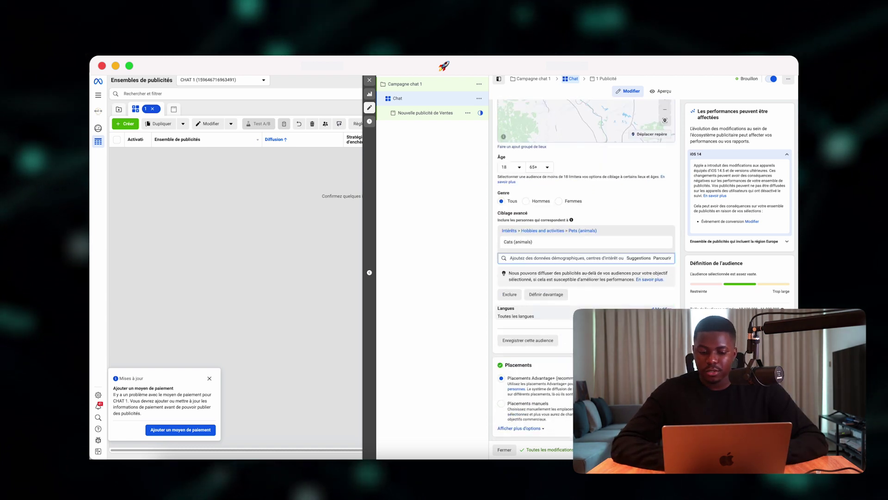
pyautogui.click(587, 313)
pyautogui.click(555, 317)
pyautogui.write('fran')
pyautogui.click(537, 347)
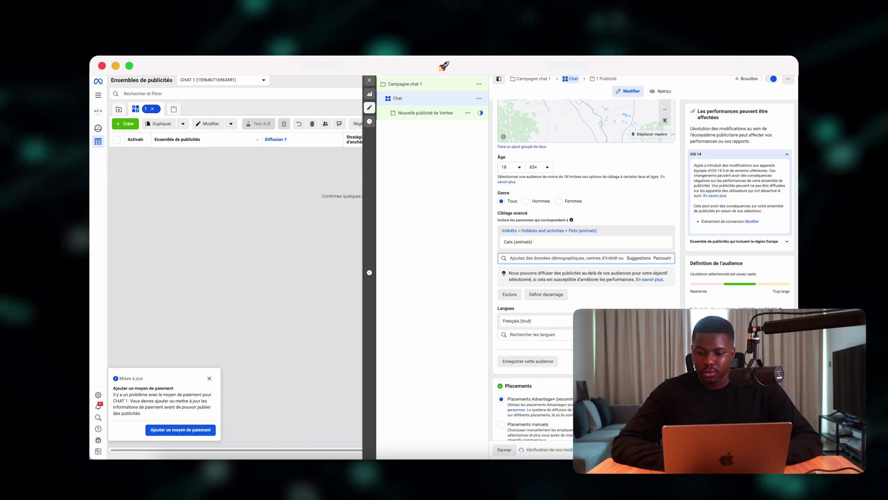
# Switch to manual placements to view the platform choices and return to Placements Advantage+.
pyautogui.scroll(-1, 586, 231)
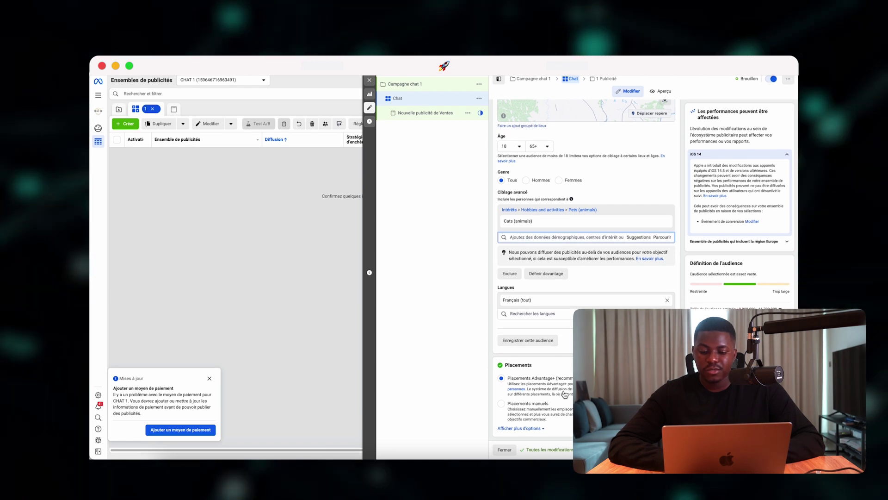
pyautogui.click(501, 404)
pyautogui.scroll(-3, 501, 370)
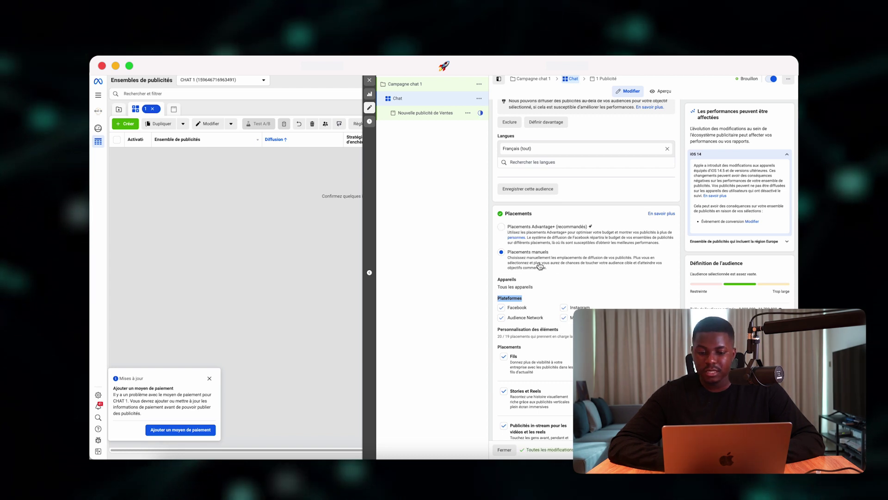
pyautogui.click(501, 227)
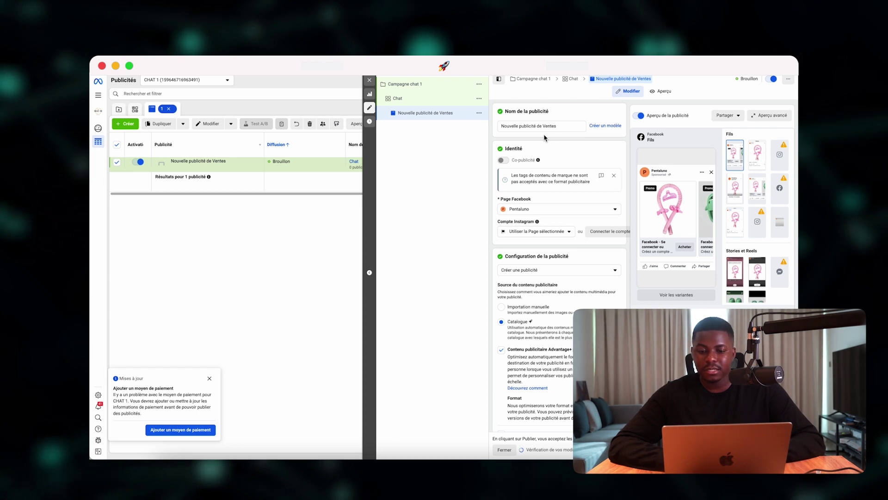
# Rename the ad as "Vidéo 1" and check which Facebook Page is selected as its identity.
pyautogui.doubleClick(530, 126)
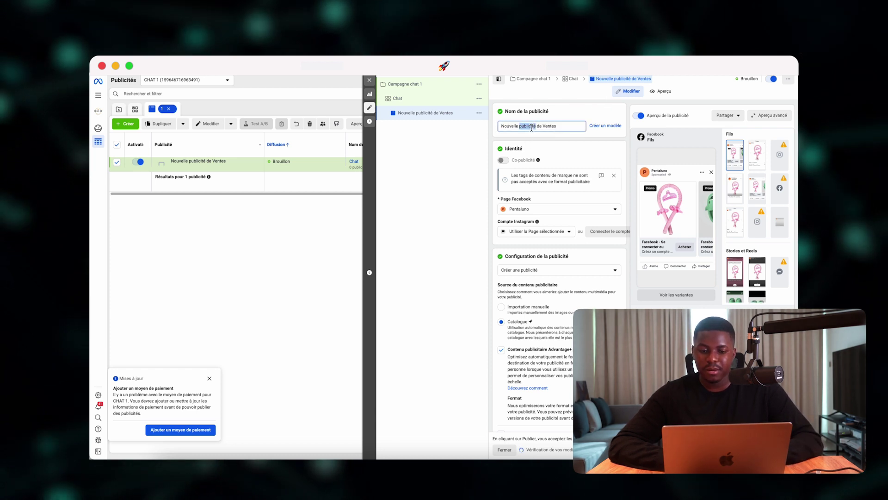
pyautogui.write('Vidéo 1')
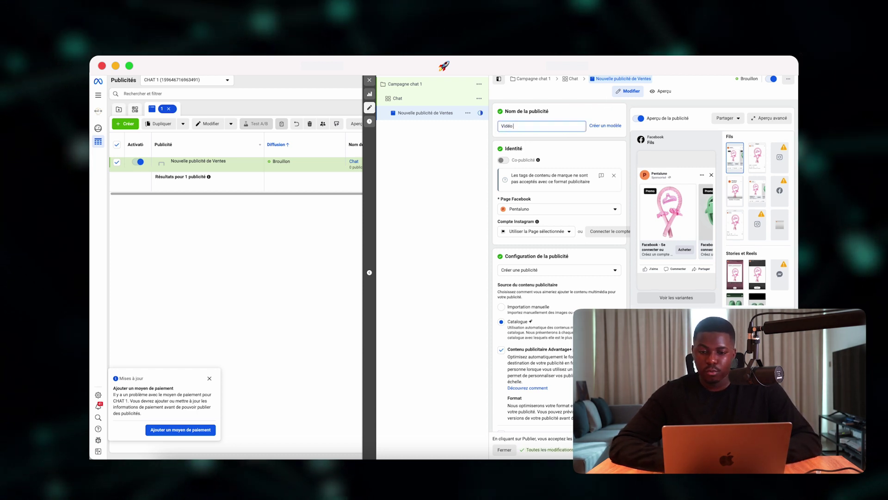
pyautogui.click(549, 113)
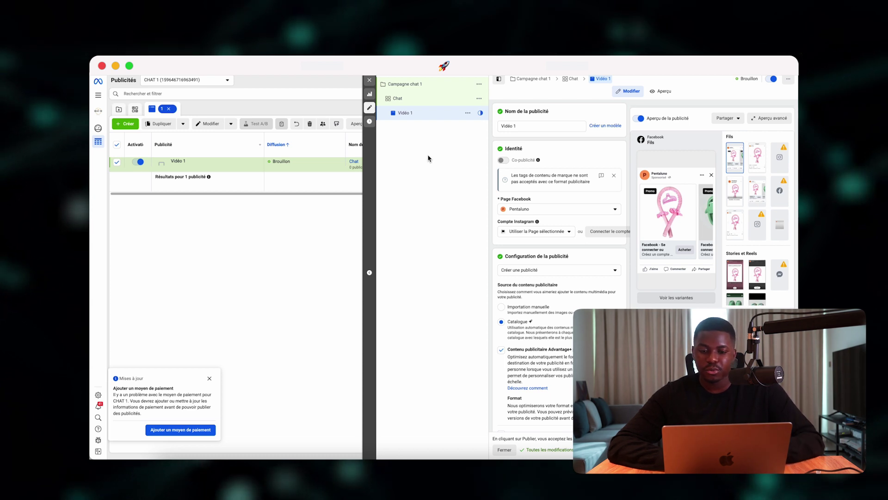
pyautogui.click(563, 213)
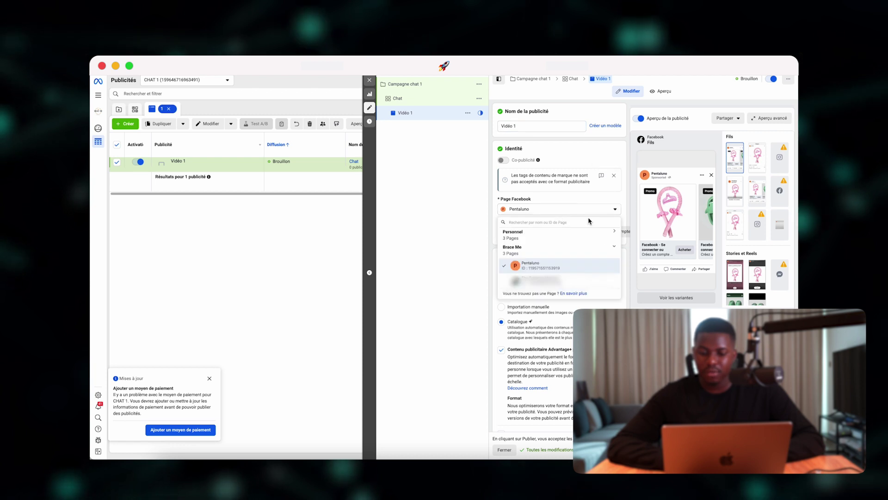
pyautogui.click(585, 210)
pyautogui.click(574, 209)
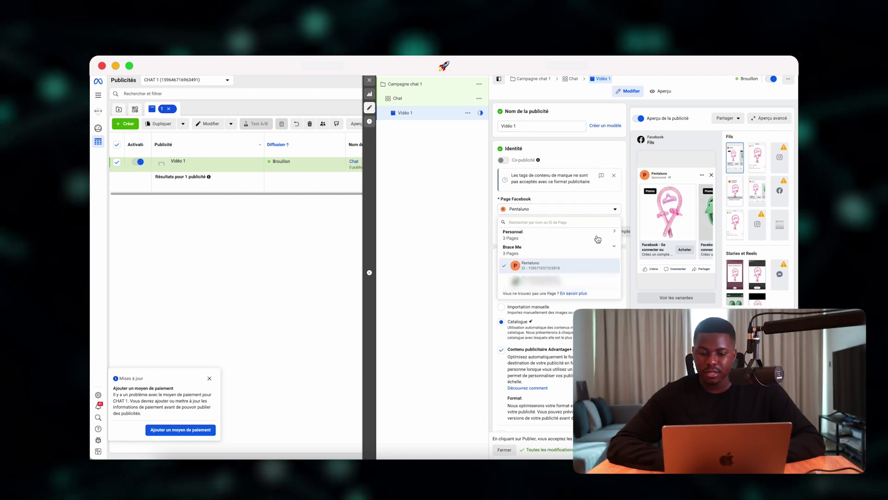
# Set the ad's content source to Importation manuelle and its format to Image/Vidéo unique.
pyautogui.scroll(-3, 503, 217)
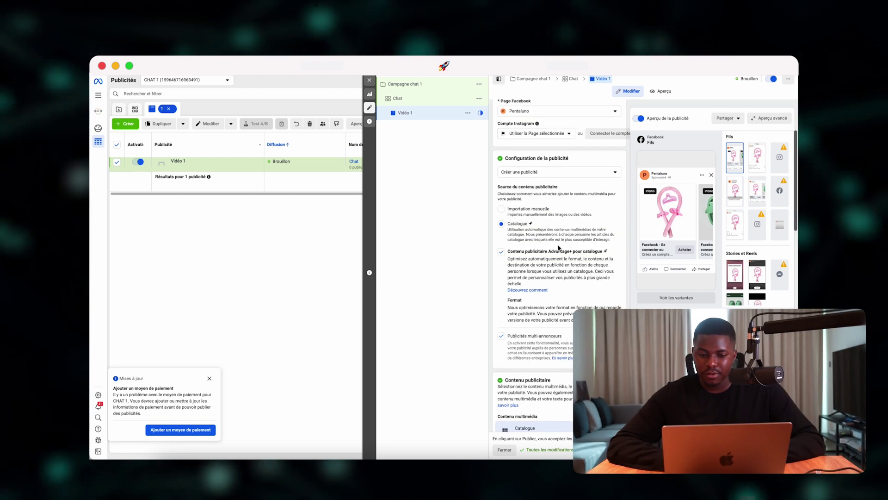
pyautogui.click(502, 209)
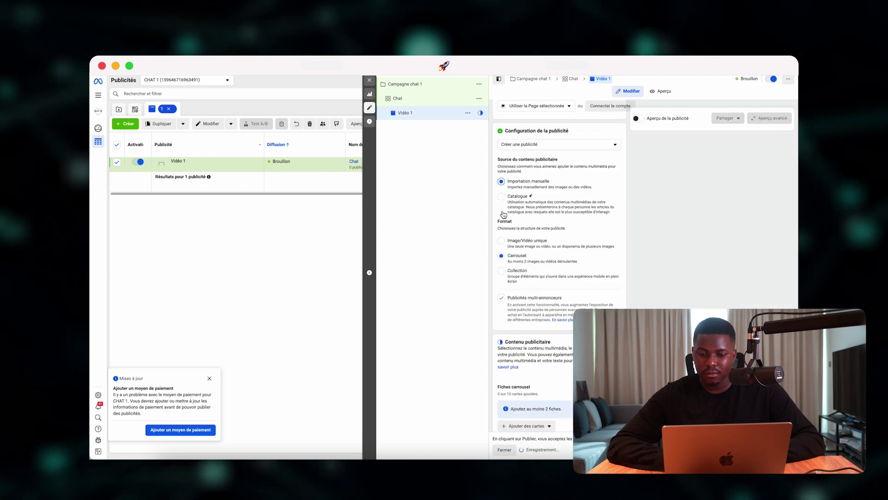
pyautogui.click(502, 241)
# Examine the options for adding an image or video to the ad and the available call-to-action choices.
pyautogui.scroll(-3, 518, 278)
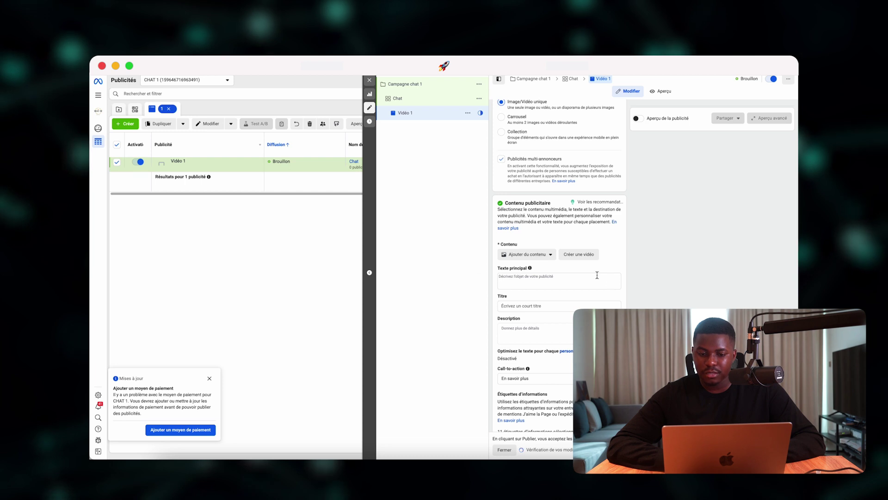
pyautogui.scroll(-1, 576, 264)
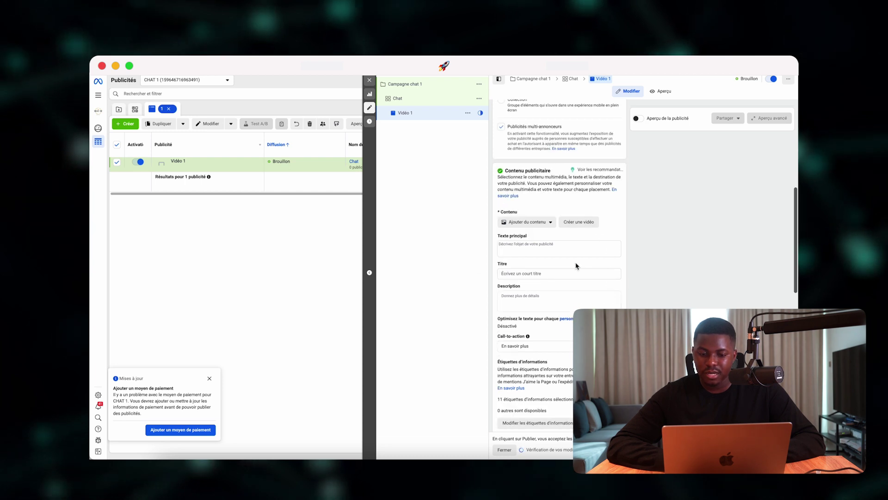
pyautogui.click(545, 222)
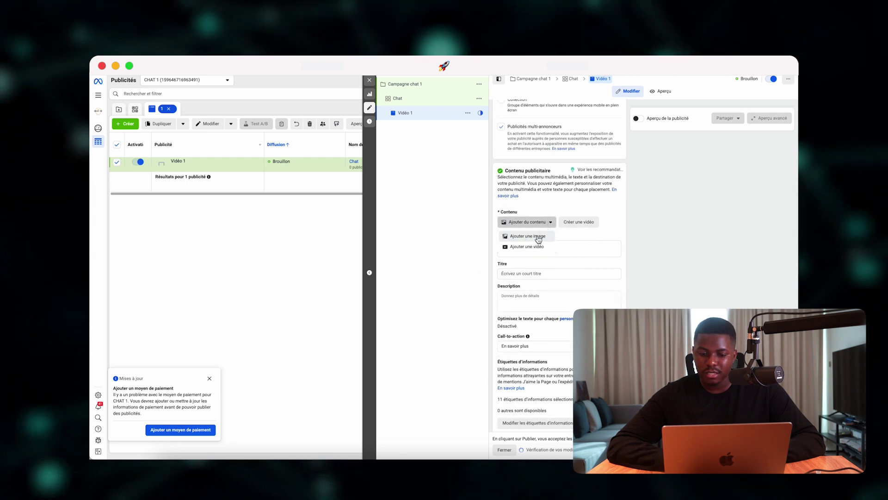
pyautogui.click(587, 238)
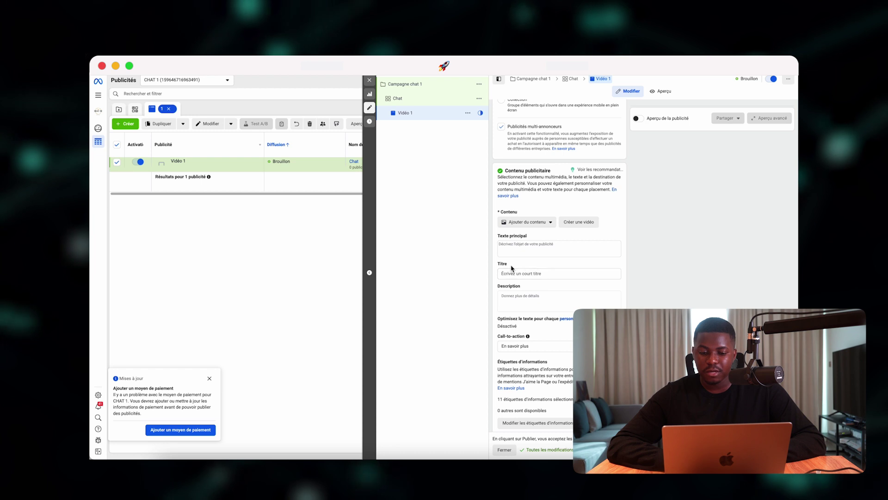
pyautogui.scroll(-2, 558, 290)
pyautogui.click(562, 290)
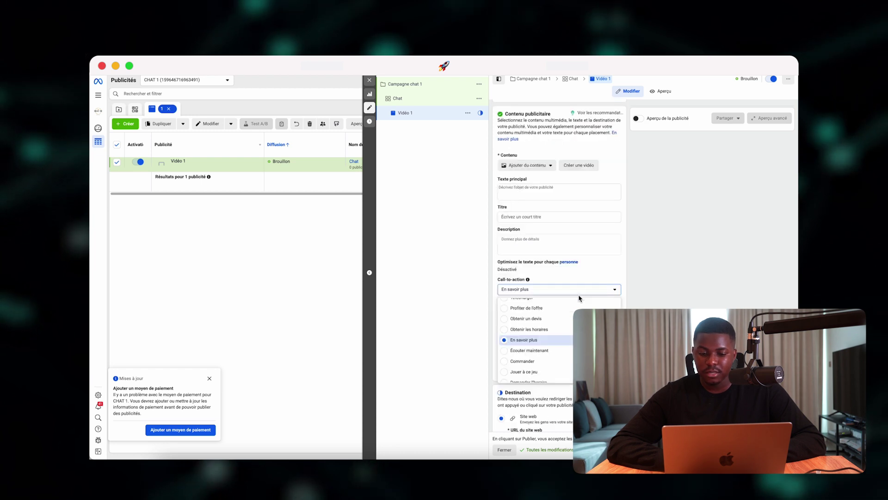
pyautogui.click(563, 291)
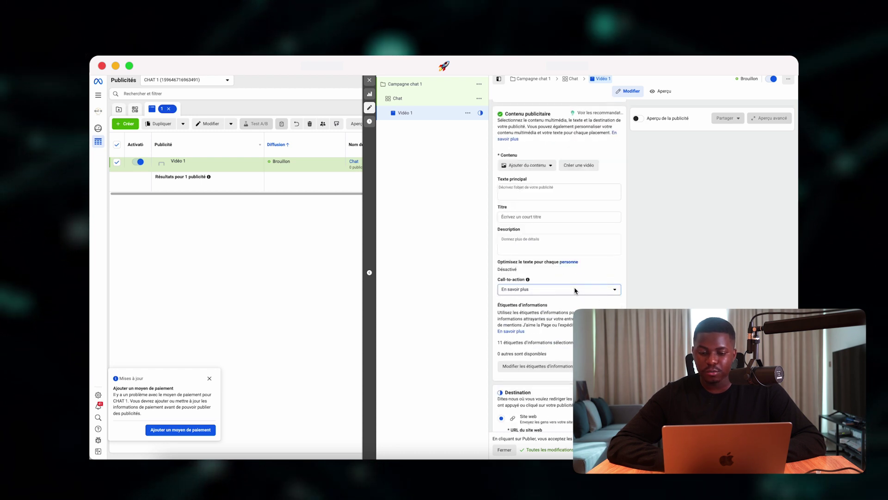
# Set the ad's call-to-action to Acheter.
pyautogui.click(576, 290)
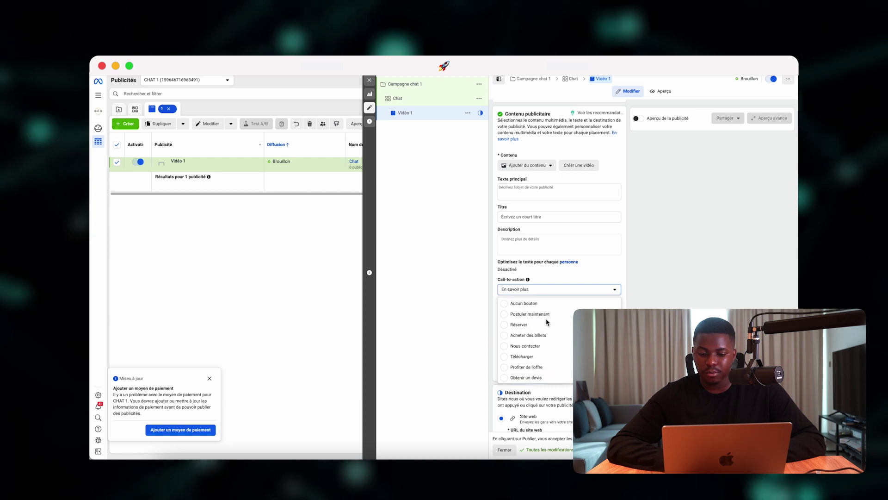
pyautogui.scroll(-4, 546, 326)
pyautogui.click(535, 345)
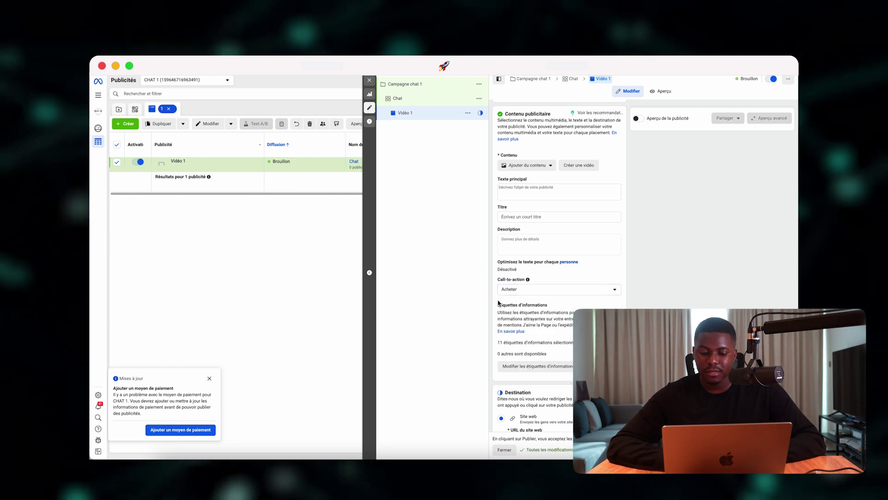
pyautogui.scroll(-3, 498, 303)
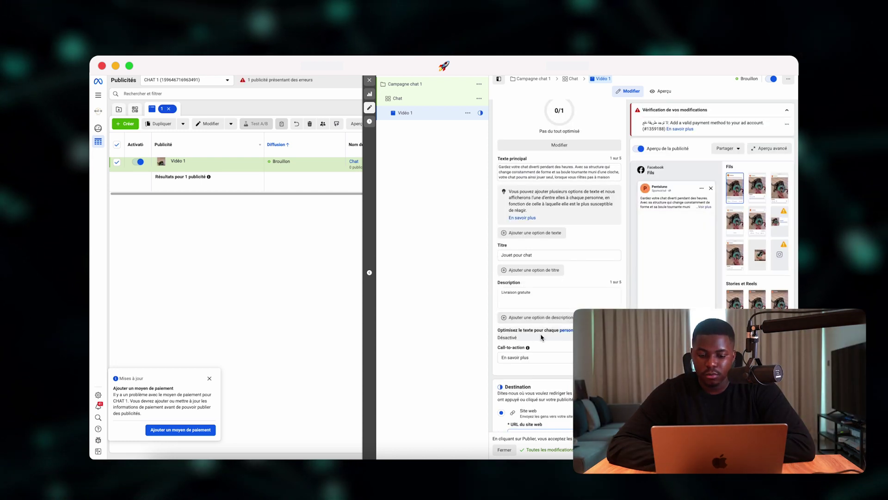
# Choose En savoir plus as the call-to-action of Vidéo 1 and review its preview, destination and tracking settings.
pyautogui.click(529, 364)
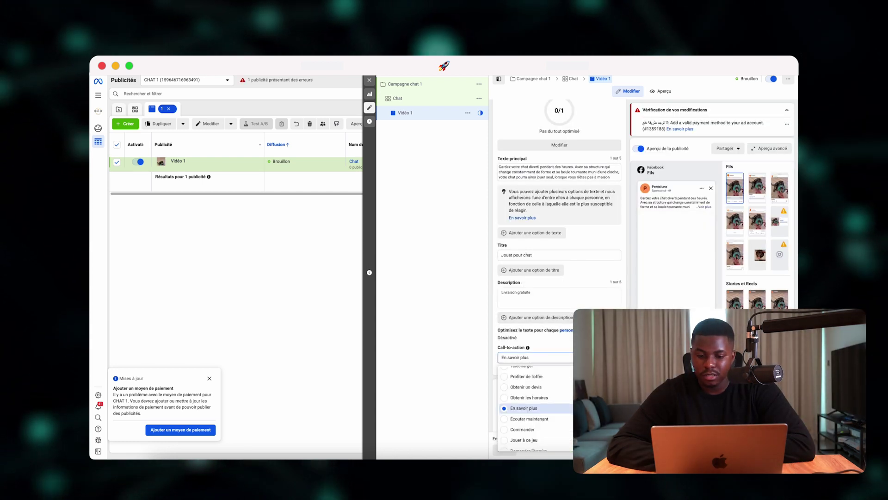
pyautogui.click(527, 408)
pyautogui.scroll(-4, 560, 285)
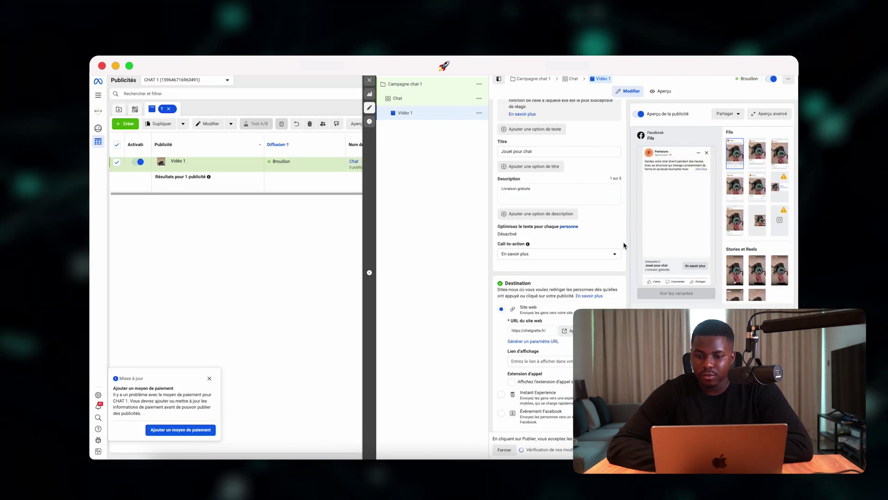
pyautogui.moveTo(650, 204)
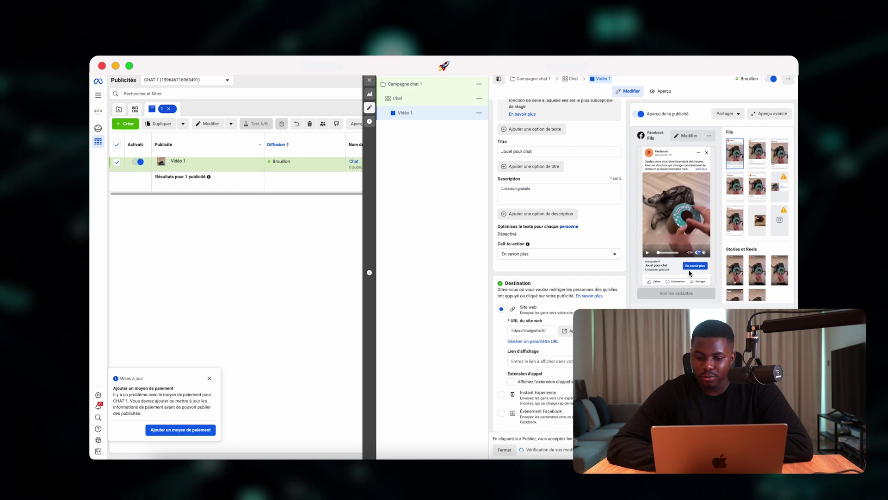
pyautogui.scroll(-5, 558, 304)
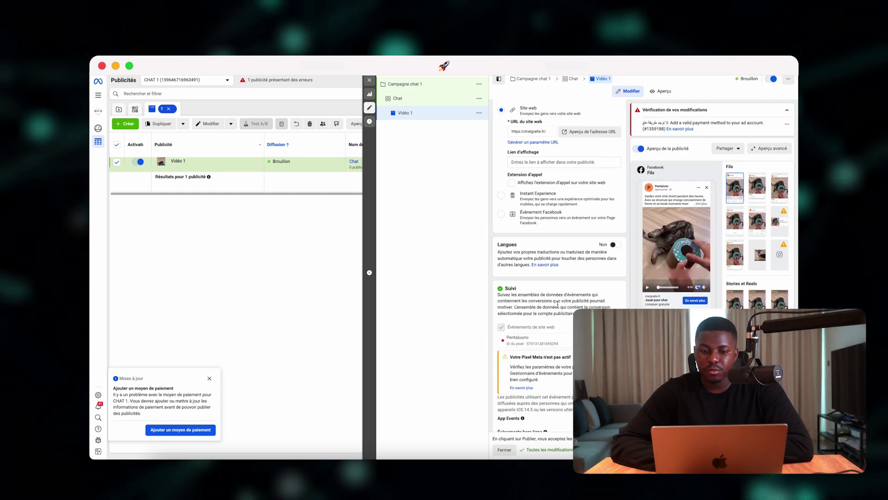
# Duplicate the ad Vidéo 1 and rename the copy as "Vidéo 2".
pyautogui.hotkey('ctrl', 'd')
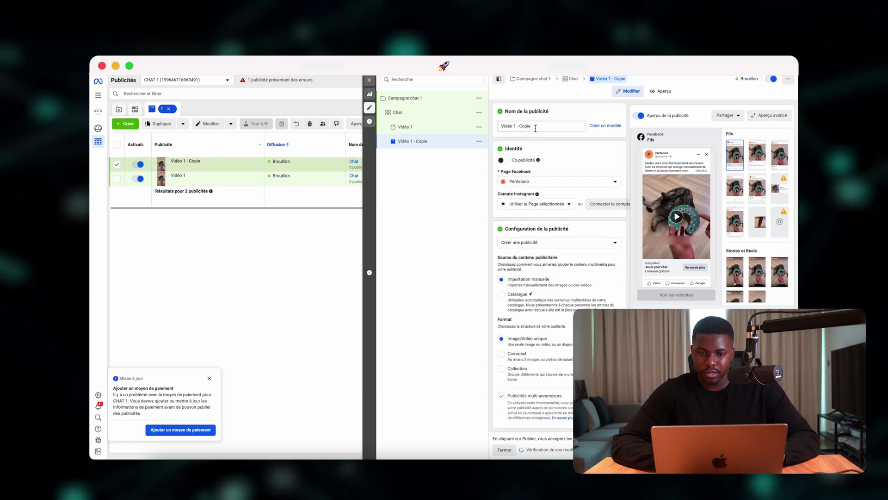
pyautogui.click(535, 127)
pyautogui.press('BackSpace')
pyautogui.press('BackSpace')
pyautogui.press('BackSpace')
pyautogui.press('BackSpace')
pyautogui.press('BackSpace')
pyautogui.press('BackSpace')
pyautogui.press('BackSpace')
pyautogui.press('BackSpace')
pyautogui.press('BackSpace')
pyautogui.write('2')
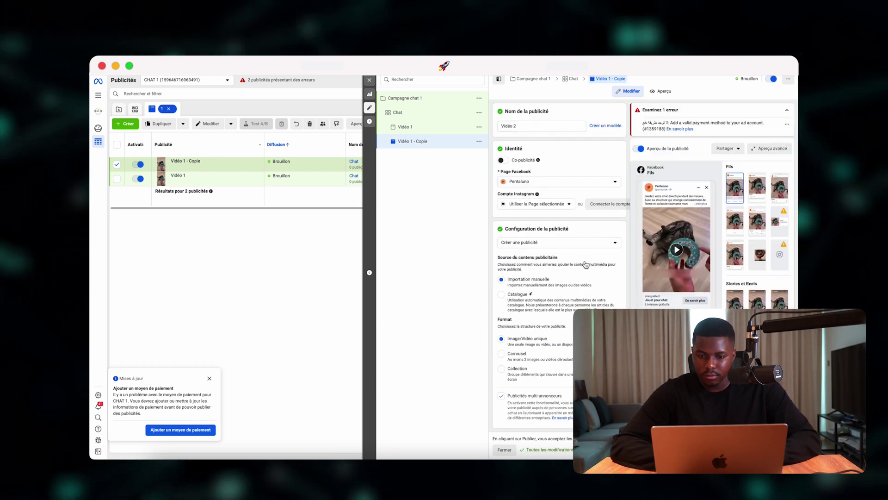
# Replace the media of Vidéo 2 with the 15-second MP4 video from the Dossier chat folder.
pyautogui.scroll(-6, 586, 264)
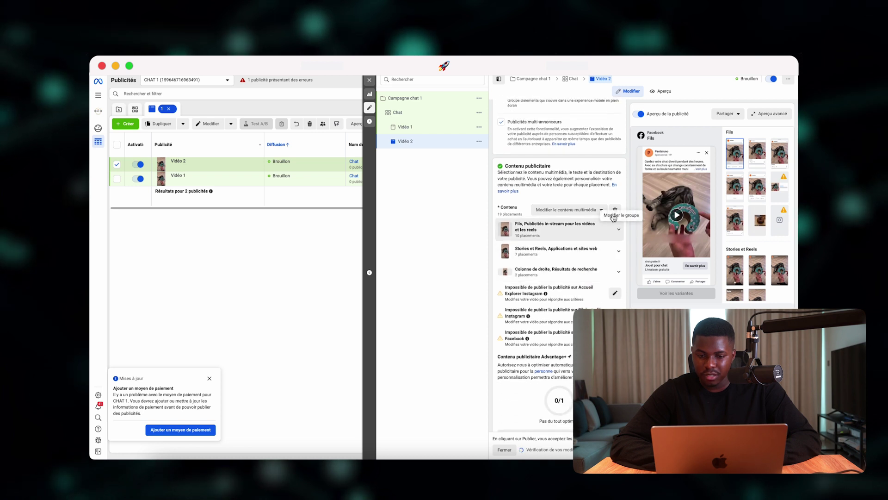
pyautogui.click(614, 211)
pyautogui.click(553, 219)
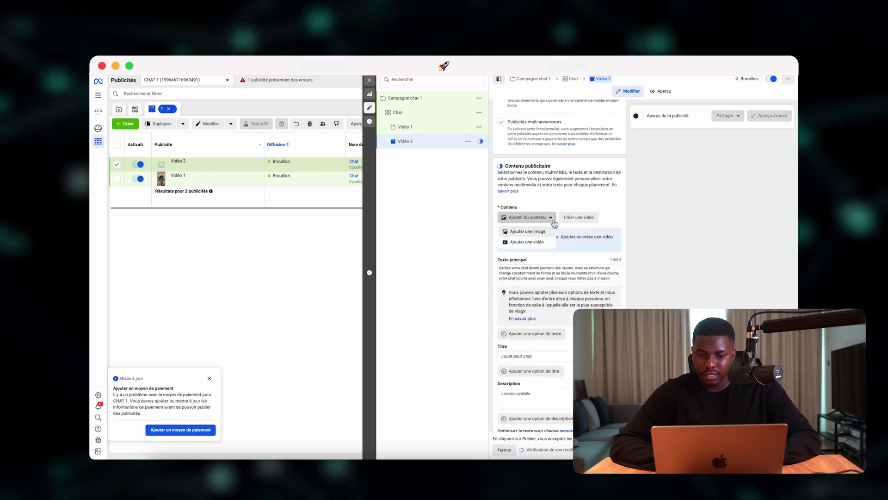
pyautogui.click(527, 242)
pyautogui.click(346, 152)
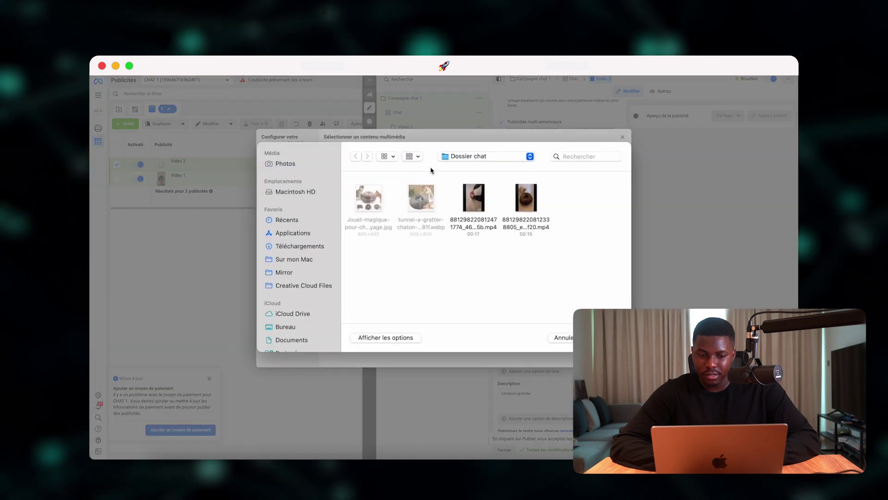
pyautogui.doubleClick(526, 199)
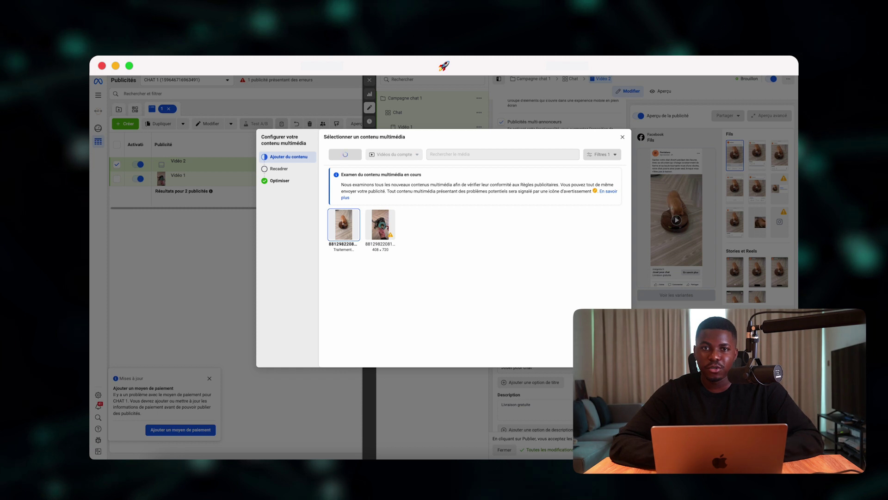
pyautogui.click(612, 356)
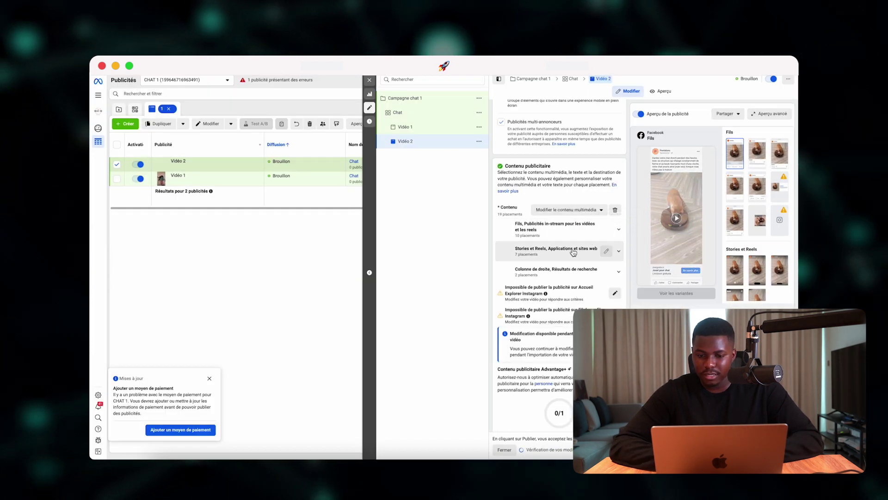
# Replace the primary text of Vidéo 2 with the store's slogan beginning "Propulsez le bonheur de votre chat à un niveau supérieur".
pyautogui.scroll(-8, 573, 252)
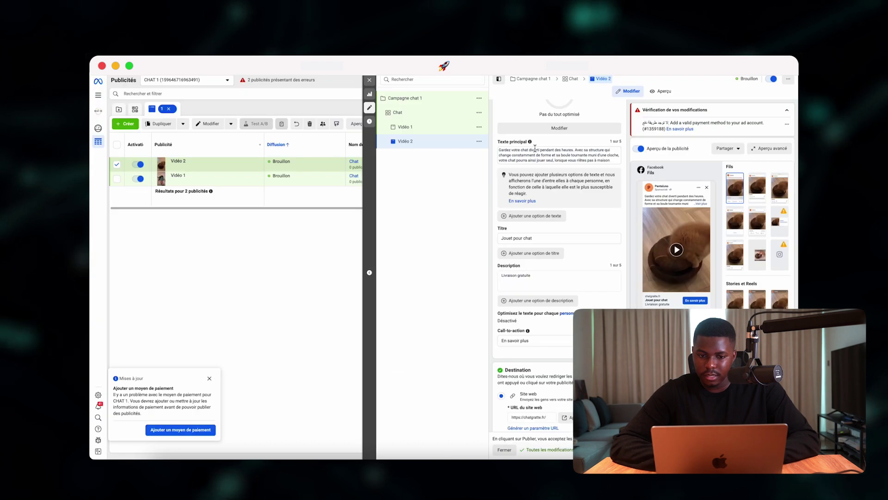
pyautogui.click(535, 148)
pyautogui.hotkey('ctrl', 'a')
pyautogui.write("Propulsez le bonheur de votre chat à un niveau supérieur avec notre jouet interactif conçu pour des heures de divertissement et d'exercice stimulant.")
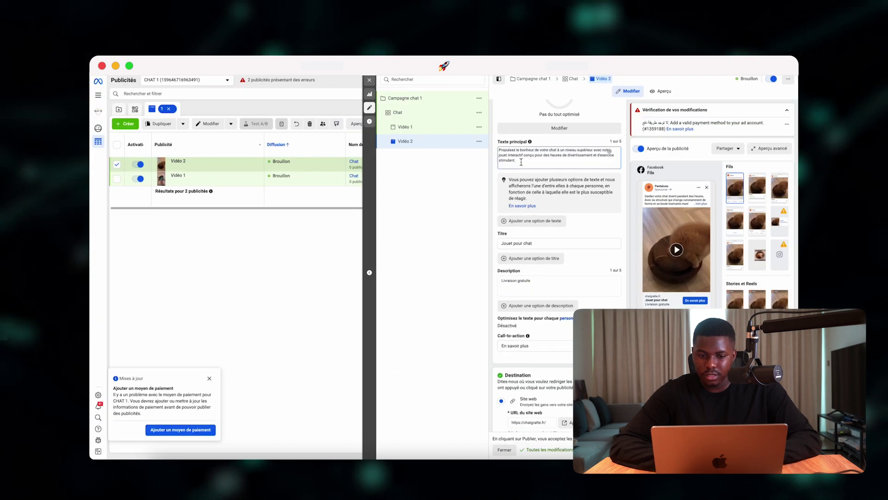
# Replace the title of Vidéo 2 with "Supprimer l'ennui et la dépression", using the wording from the ScratchBall product description on the store page.
pyautogui.click(532, 228)
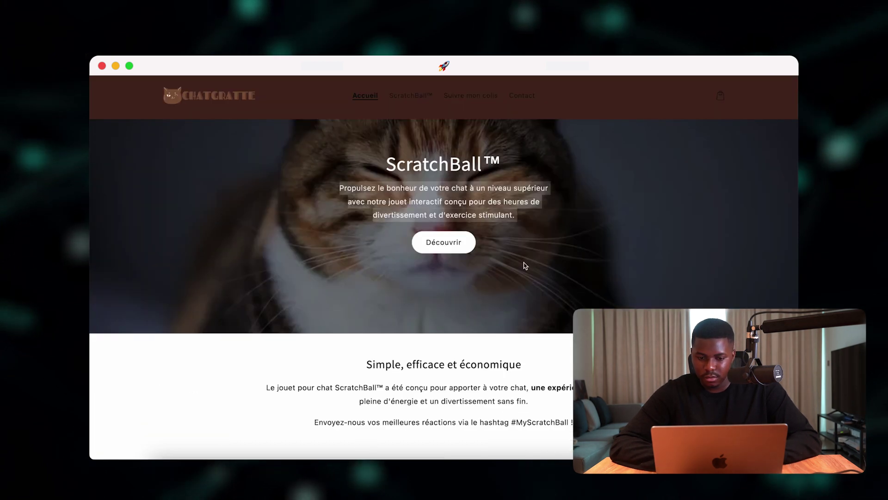
pyautogui.scroll(-5, 525, 264)
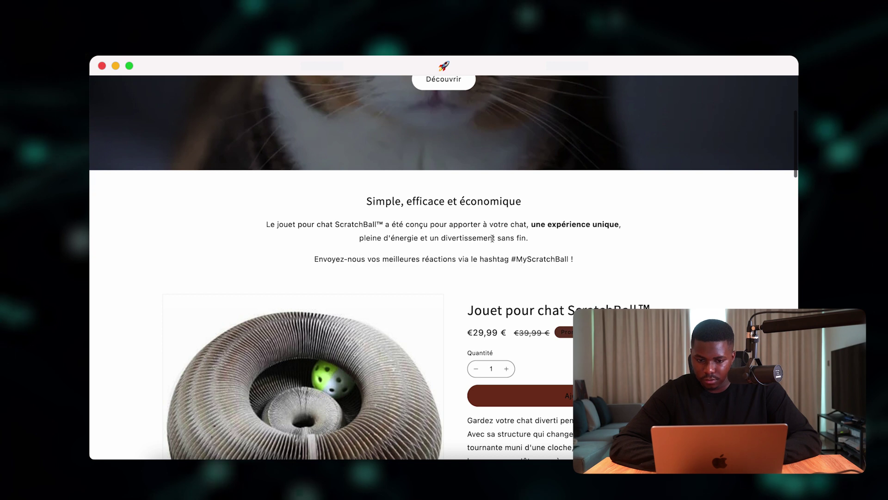
pyautogui.scroll(-10, 492, 239)
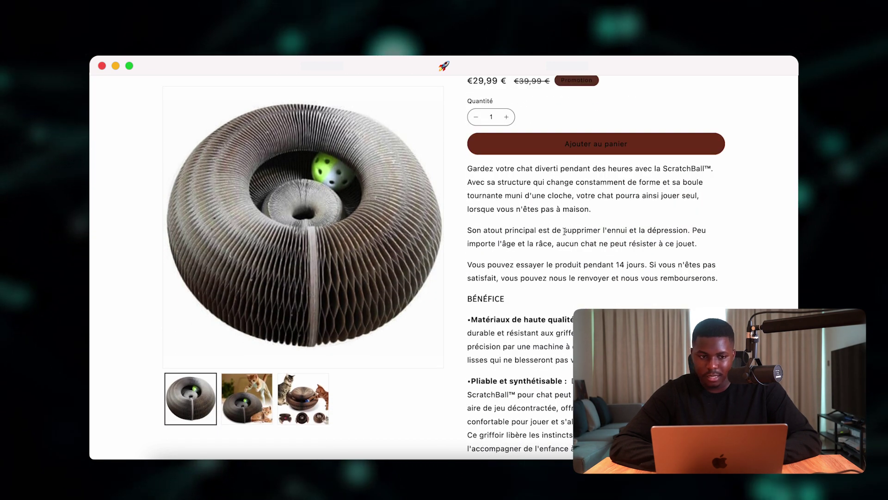
pyautogui.moveTo(564, 230); pyautogui.dragTo(688, 230)
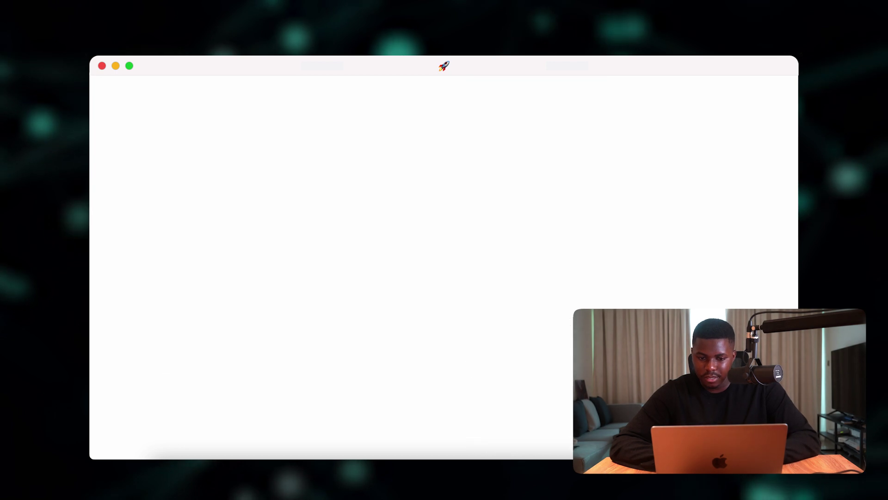
pyautogui.click(588, 263)
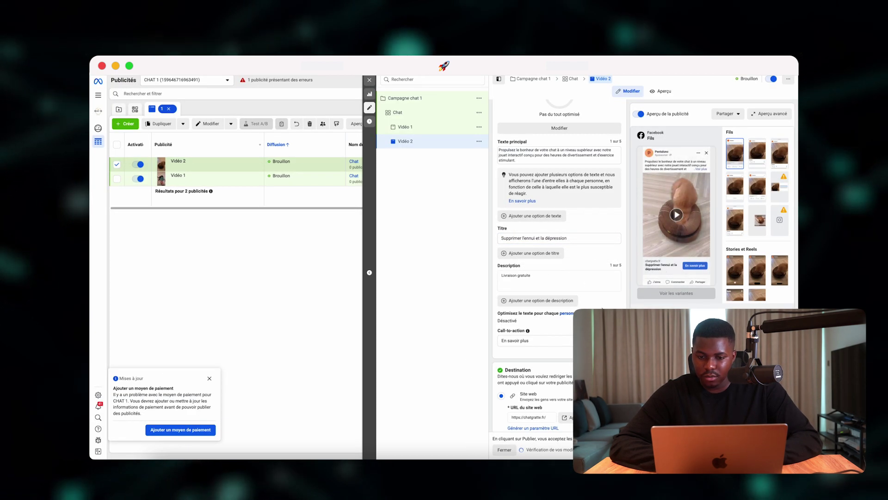
# Duplicate the ad Vidéo 1 again and rename the copy as "Photo 1".
pyautogui.scroll(-5, 580, 281)
pyautogui.click(458, 127)
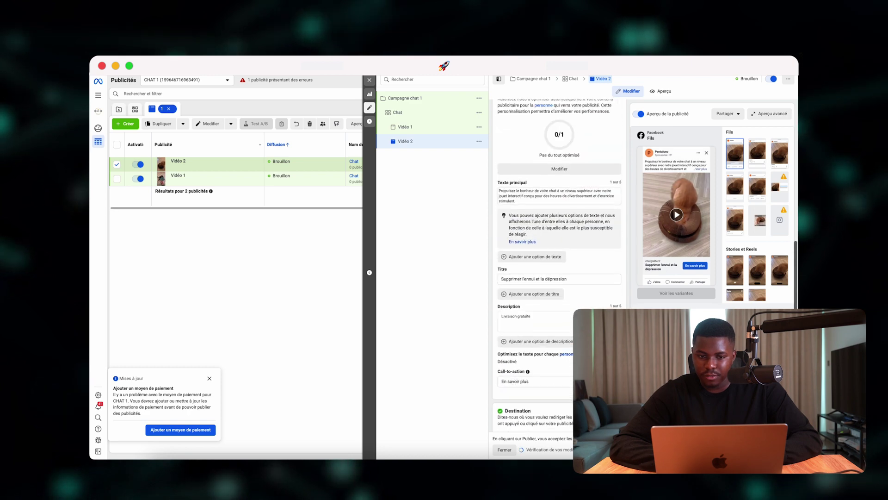
pyautogui.click(479, 128)
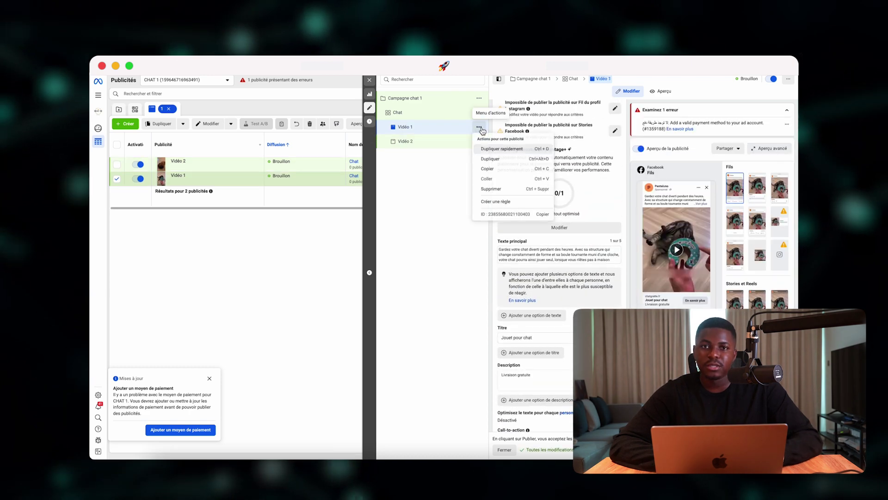
pyautogui.click(491, 147)
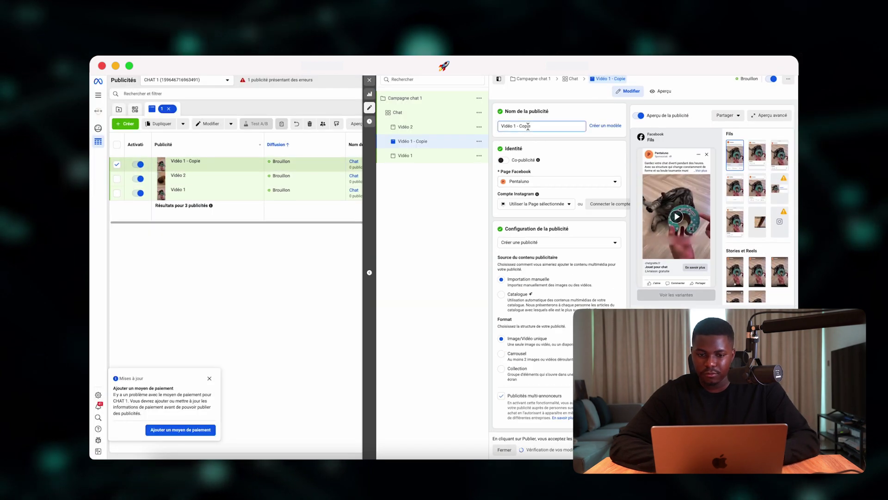
pyautogui.doubleClick(527, 126)
pyautogui.press('BackSpace')
pyautogui.press('BackSpace')
pyautogui.press('BackSpace')
pyautogui.press('BackSpace')
pyautogui.doubleClick(509, 126)
pyautogui.write('Pohoto')
pyautogui.press('BackSpace')
pyautogui.press('BackSpace')
pyautogui.press('BackSpace')
pyautogui.press('BackSpace')
pyautogui.press('BackSpace')
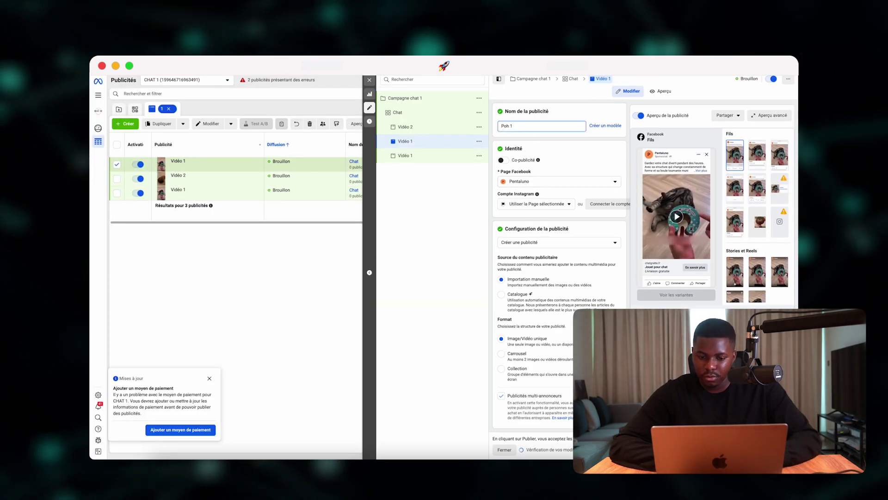
pyautogui.write('hoto')
pyautogui.click(523, 112)
# Replace the video in Photo 1 with the tunnel-a-gratter-chaton webp image from the Dossier chat folder.
pyautogui.scroll(-6, 530, 260)
pyautogui.click(613, 216)
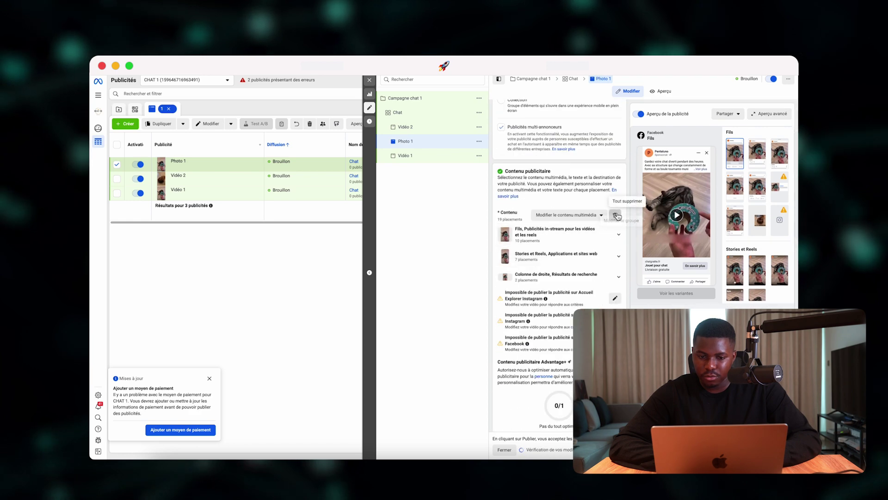
pyautogui.click(542, 224)
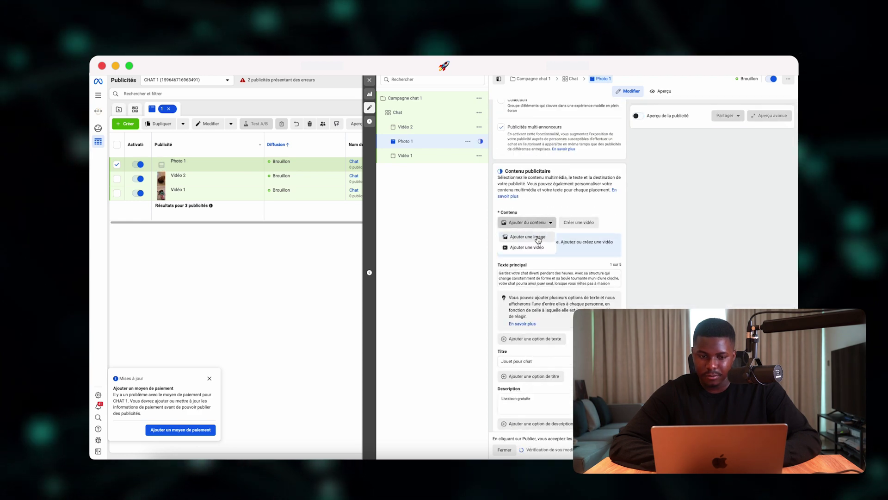
pyautogui.click(529, 236)
pyautogui.click(348, 154)
pyautogui.doubleClick(422, 198)
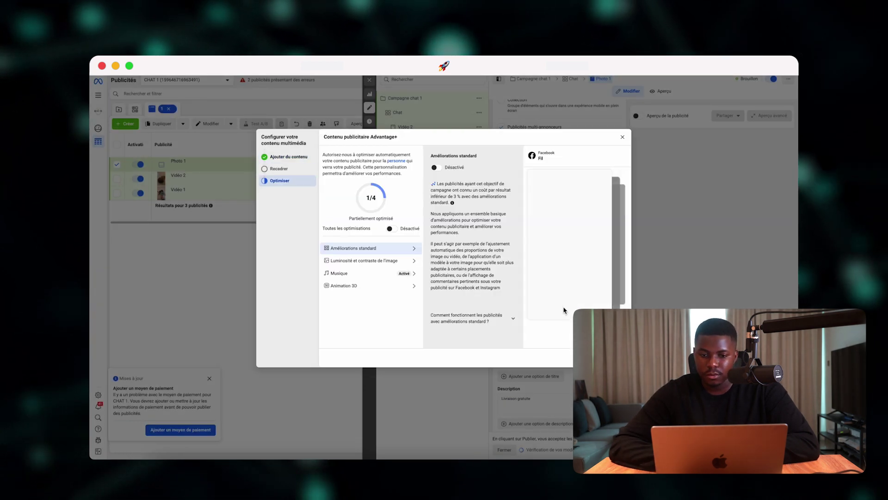
pyautogui.click(613, 358)
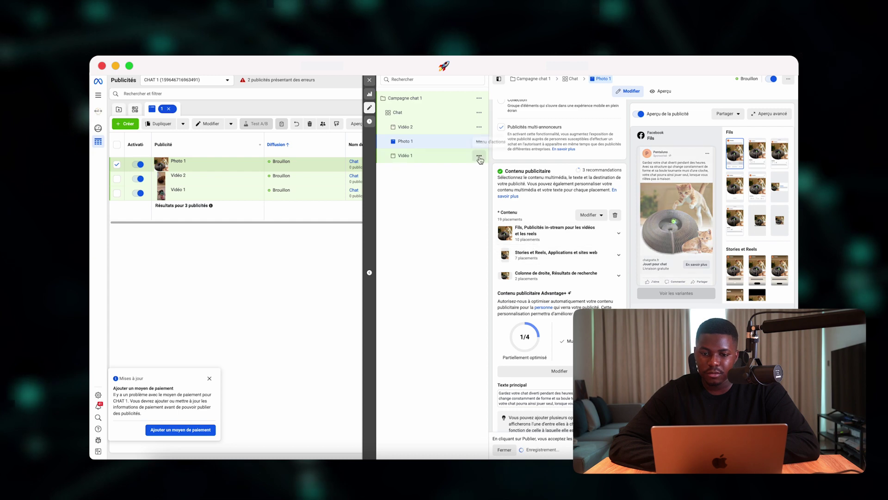
# Make a quick duplicate of the ad Vidéo 2.
pyautogui.click(442, 133)
pyautogui.click(479, 127)
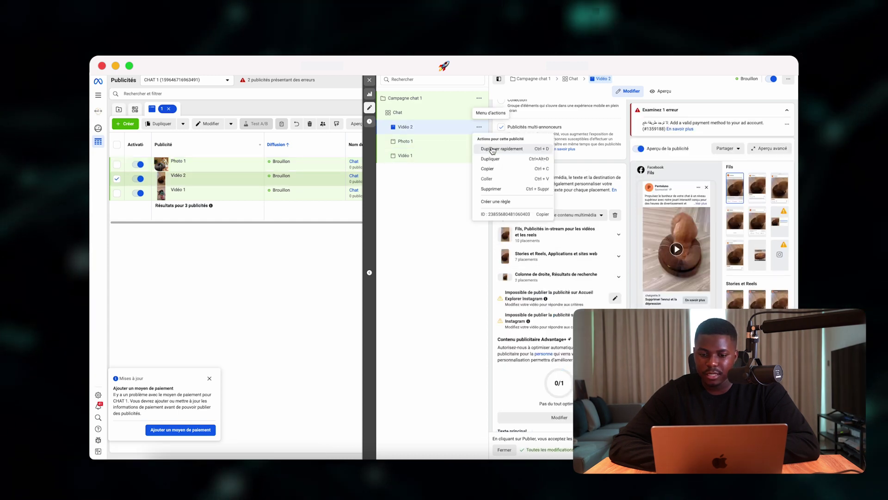
pyautogui.click(492, 149)
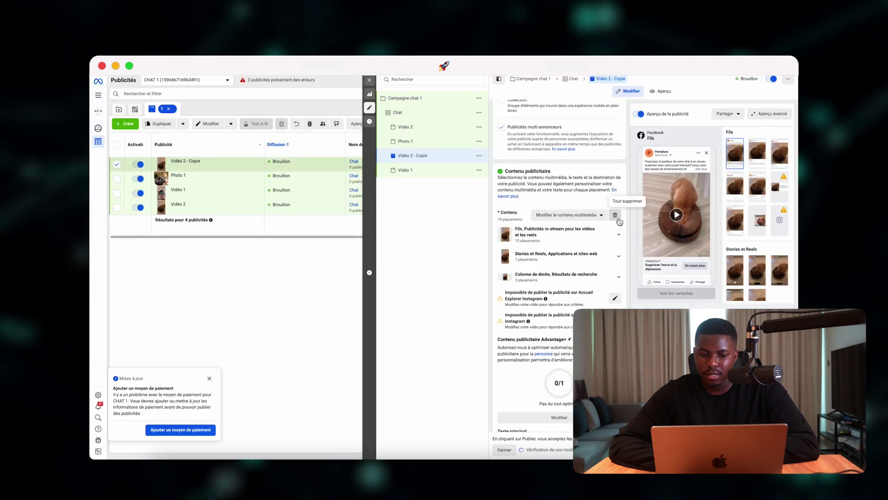
# Replace the video in the copy of Vidéo 2 with the Jouet-magique JPG image from the Dossier chat folder.
pyautogui.click(615, 215)
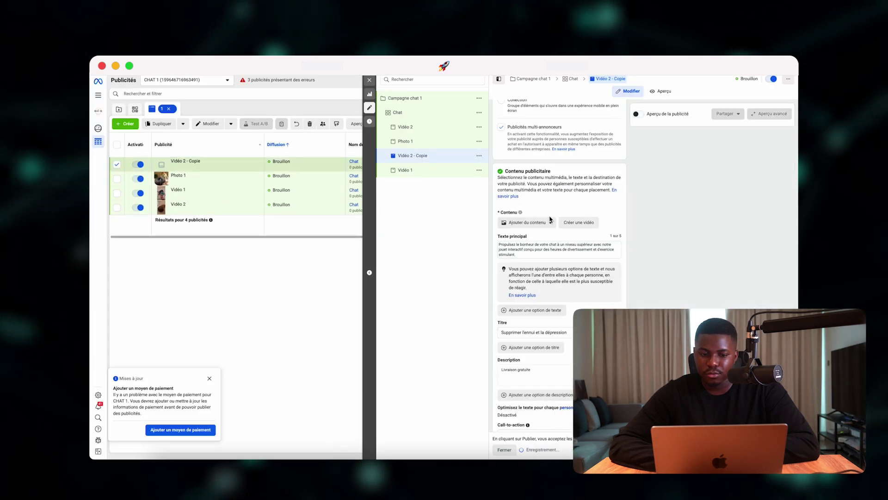
pyautogui.click(525, 222)
pyautogui.click(526, 239)
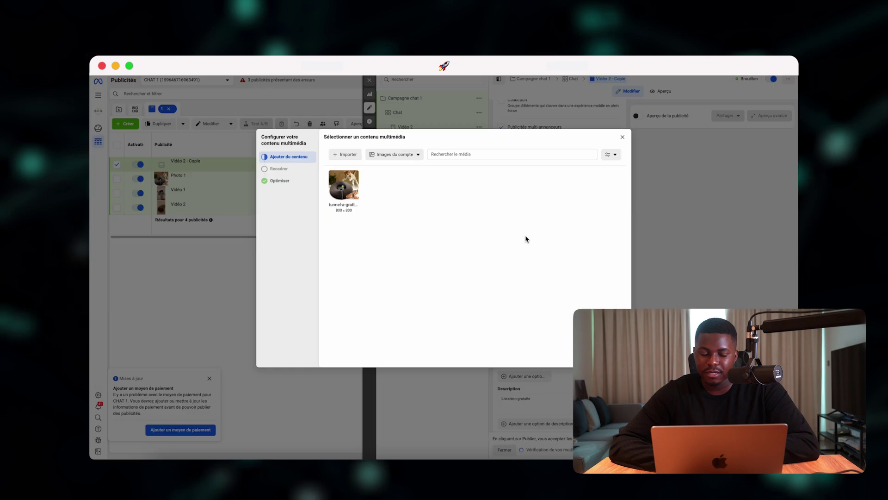
pyautogui.click(350, 155)
pyautogui.click(368, 208)
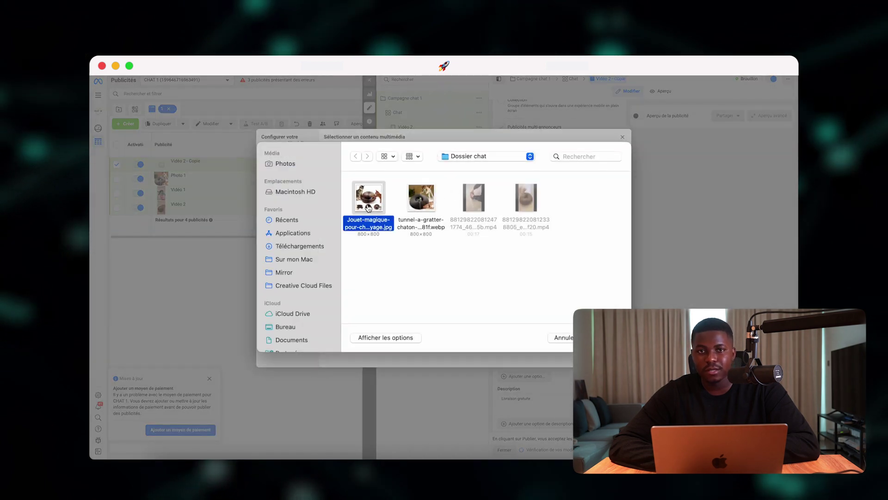
pyautogui.doubleClick(369, 208)
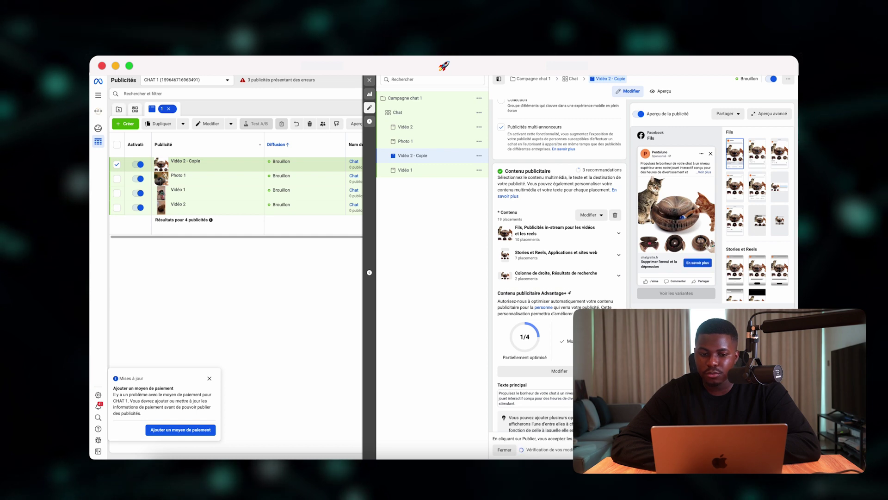
# Rename the copy of the ad Vidéo 2 as "Photo 2".
pyautogui.scroll(10, 583, 277)
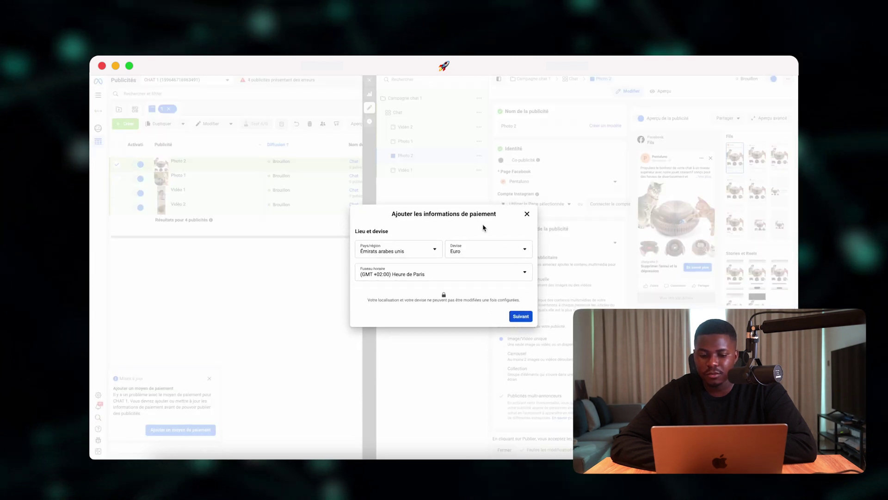
# Accept Émirats arabes unis, Euro and Heure de Paris as payment information, and set the business MasterCard as the default payment method.
pyautogui.click(520, 317)
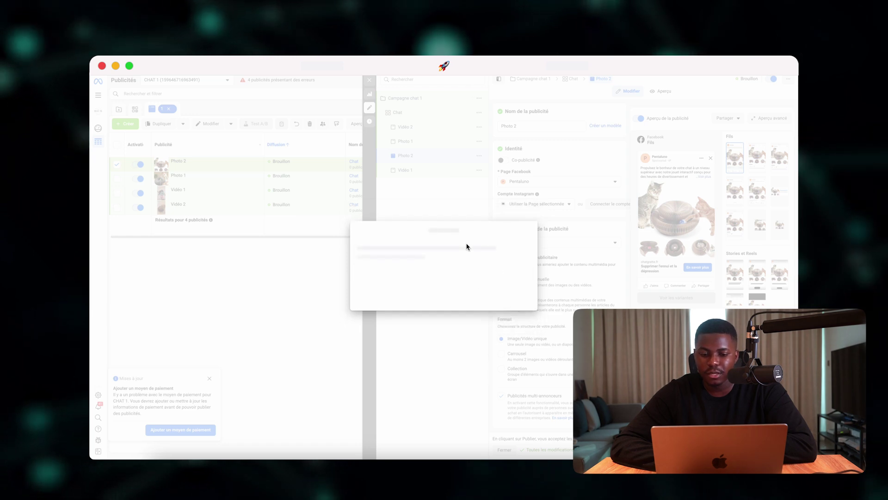
pyautogui.click(529, 247)
pyautogui.click(522, 336)
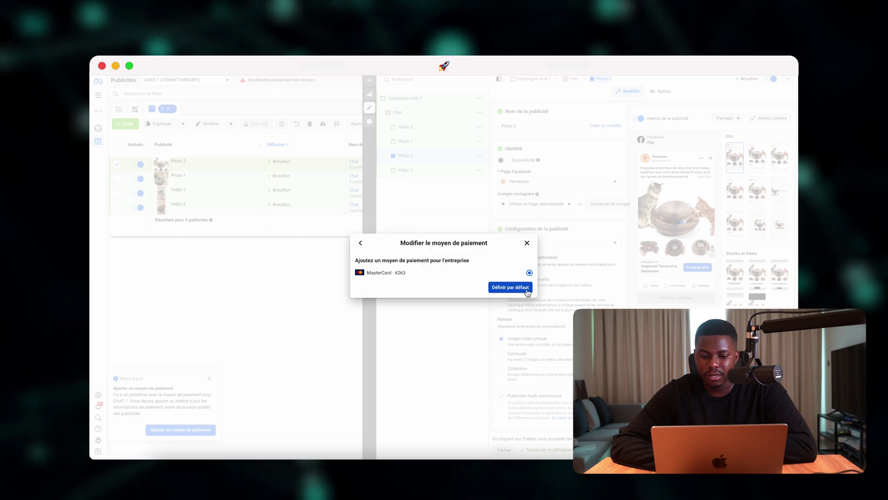
pyautogui.click(511, 287)
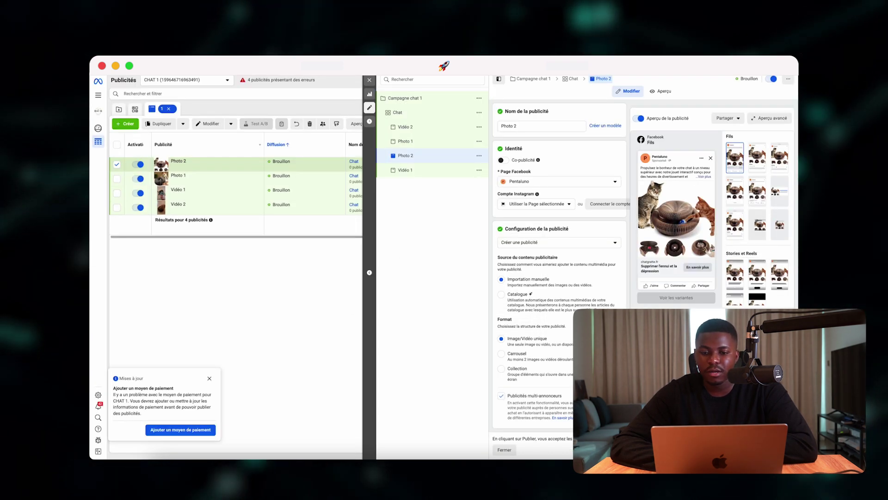
# Make a quick duplicate of the ad set Chat with its four ads.
pyautogui.click(571, 79)
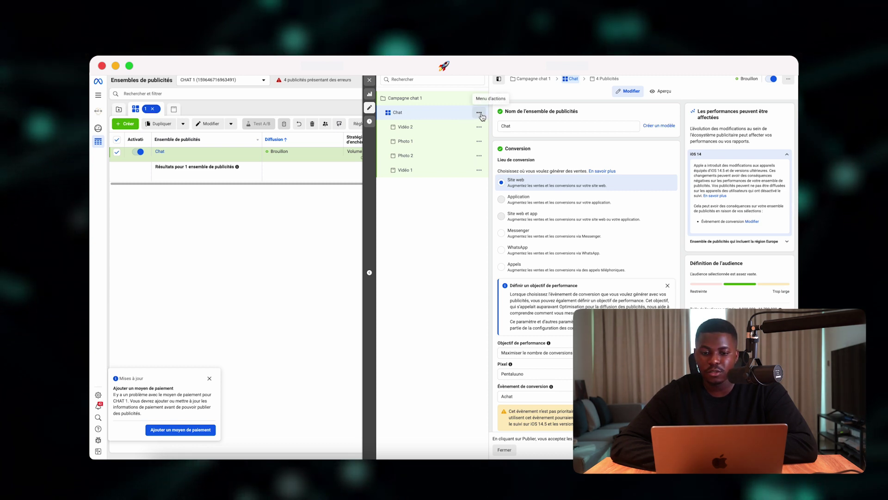
pyautogui.click(481, 115)
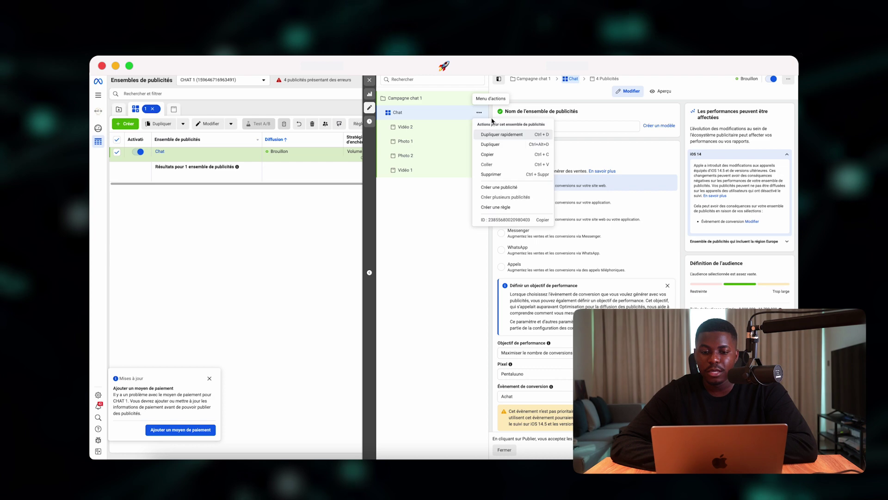
pyautogui.click(507, 138)
# Replace the Cats (animals) interest in the copied ad set's detailed targeting with Animaux de compagnie (animaux).
pyautogui.scroll(-13, 495, 154)
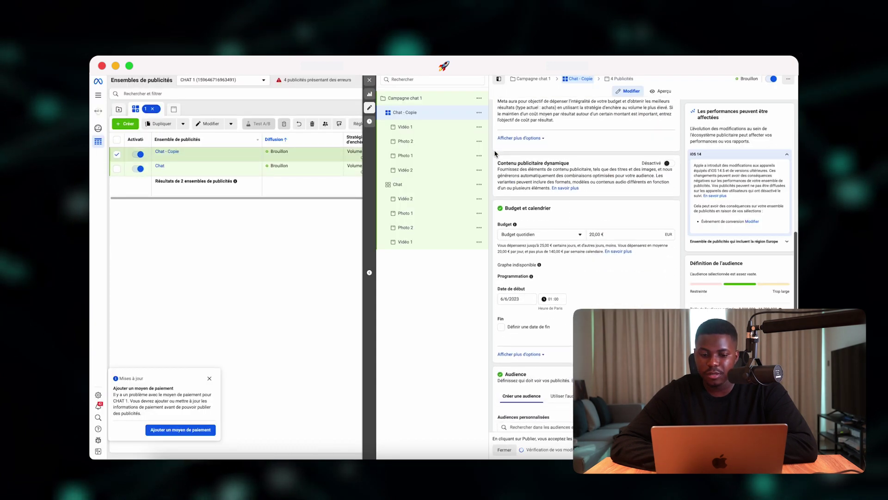
pyautogui.scroll(-3, 495, 154)
pyautogui.click(638, 249)
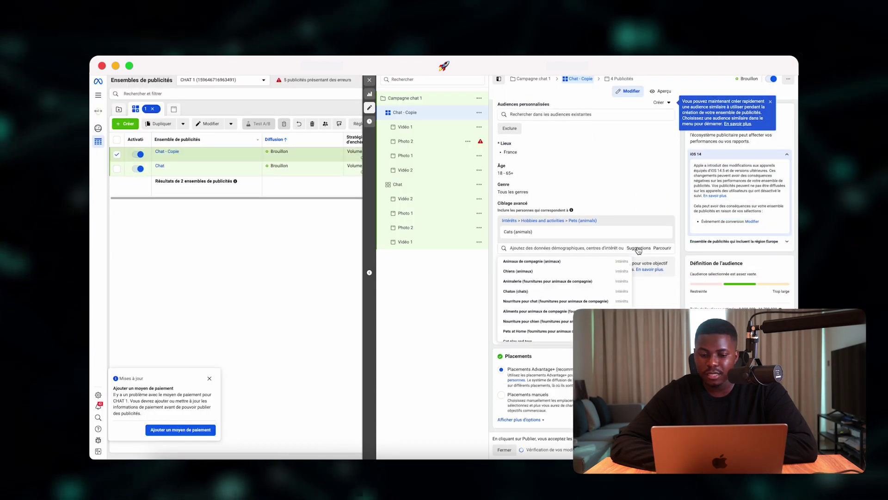
pyautogui.click(594, 262)
pyautogui.click(664, 255)
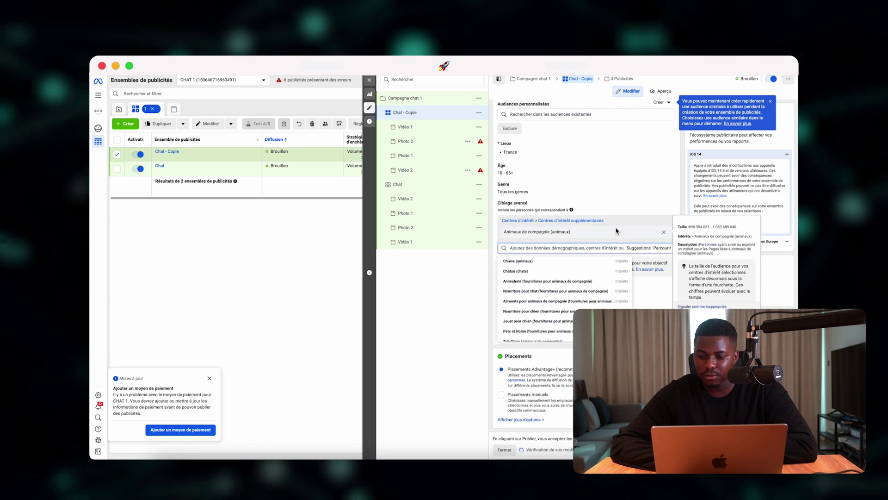
# Rename the copied ad set after its interest, "Animaux de compagnie (animaux)".
pyautogui.tripleClick(554, 232)
pyautogui.scroll(15, 581, 194)
pyautogui.click(560, 127)
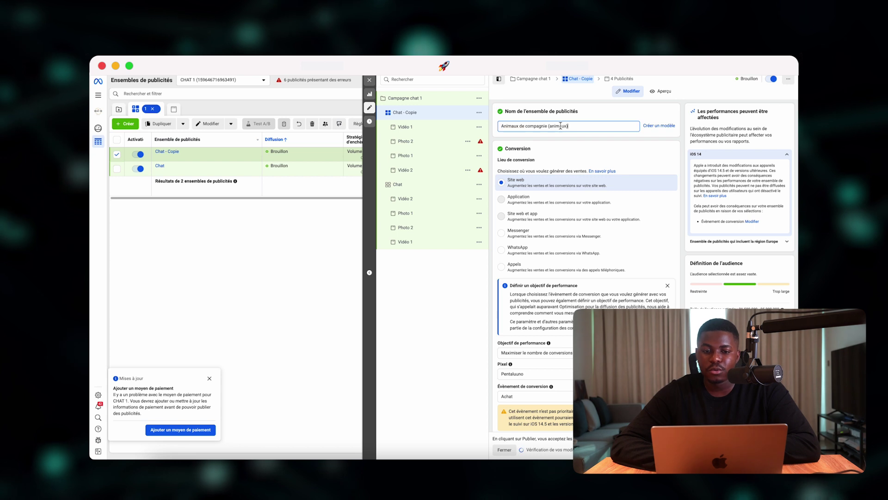
pyautogui.click(548, 111)
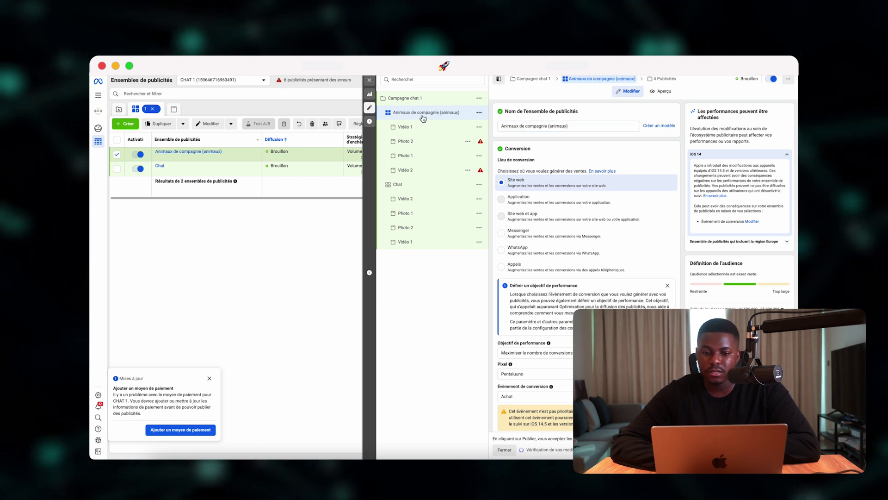
# Make a quick duplicate of the ad set Animaux de compagnie (animaux), with Dogs (animals) as both its targeted interest and its name.
pyautogui.click(479, 113)
pyautogui.click(495, 138)
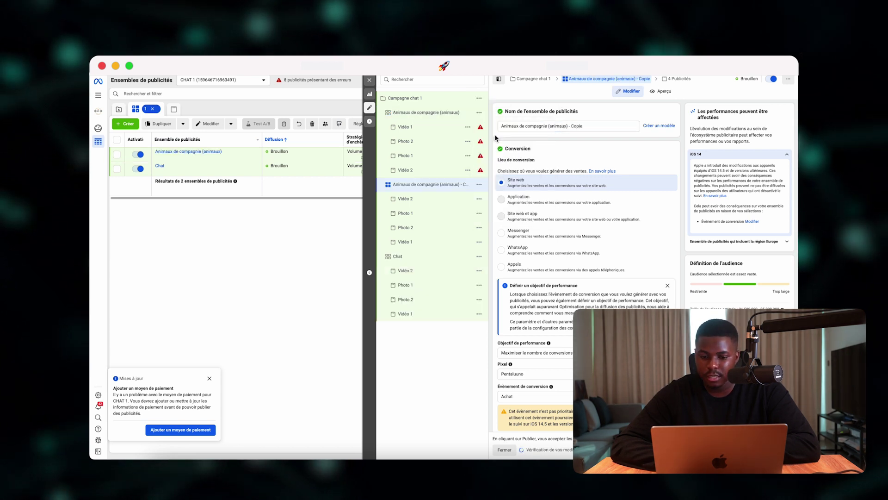
pyautogui.scroll(-10, 496, 137)
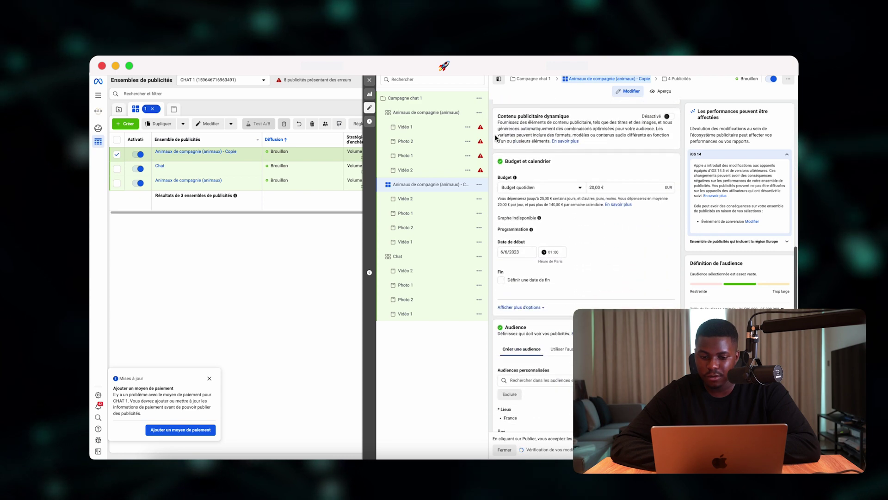
pyautogui.scroll(-5, 496, 139)
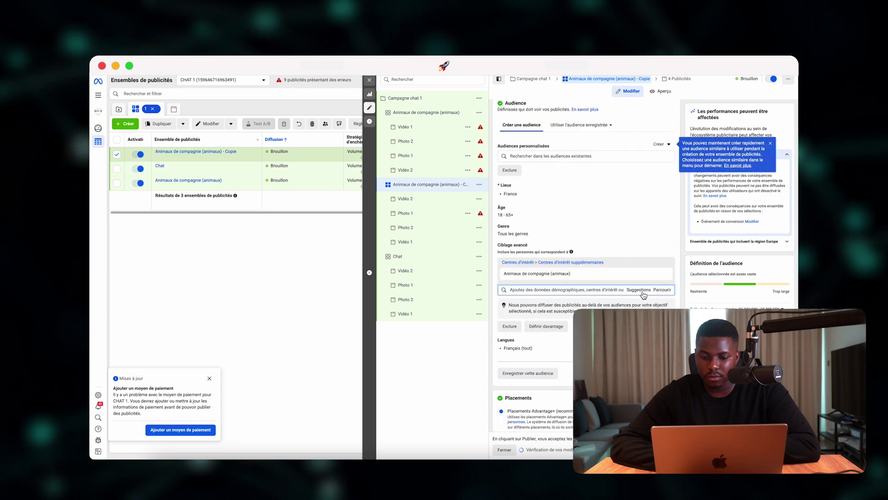
pyautogui.click(641, 292)
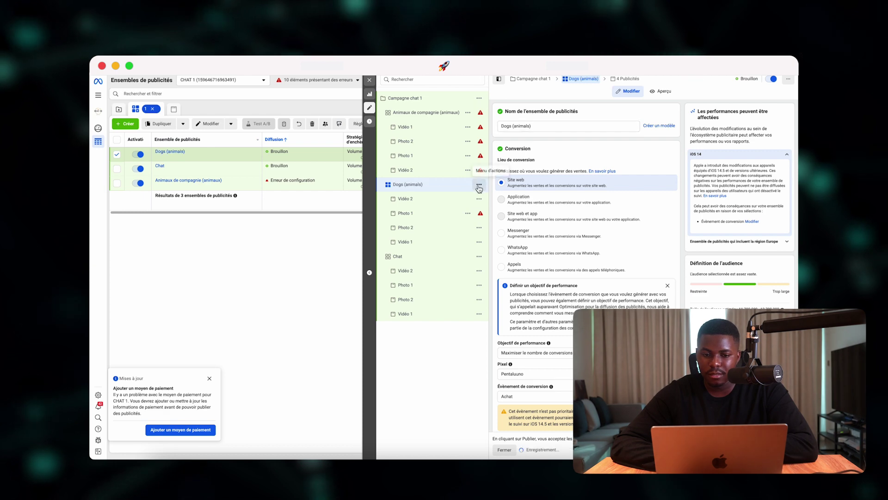
# Make a quick duplicate of the ad set Dogs (animals) and replace its targeted interest with Toilettage (animaux de compagnie).
pyautogui.click(479, 184)
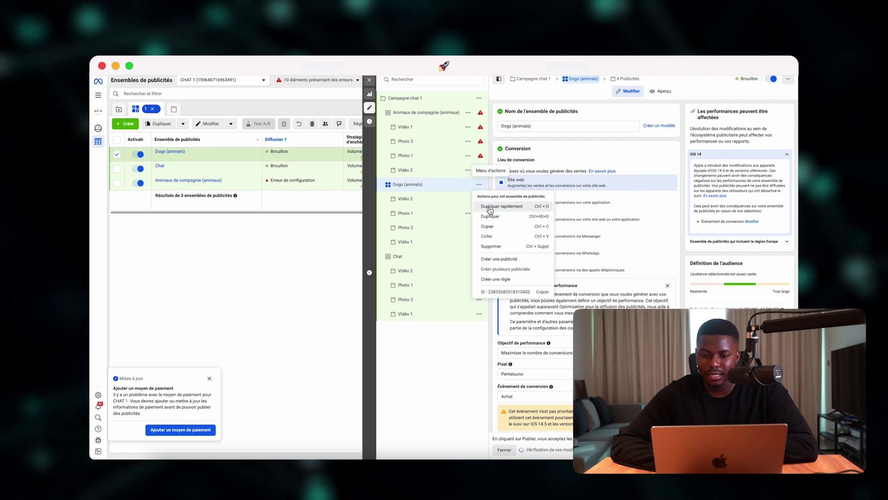
pyautogui.click(490, 208)
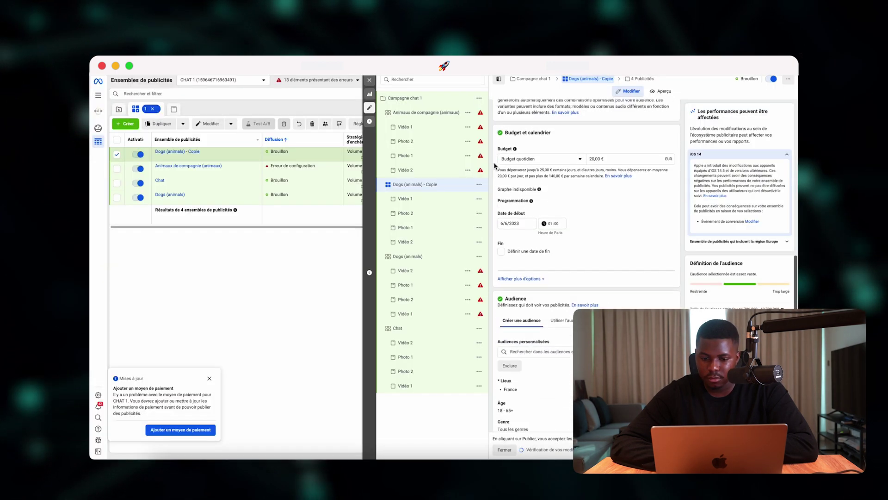
pyautogui.scroll(-4, 497, 168)
pyautogui.click(546, 283)
pyautogui.scroll(-1, 578, 278)
pyautogui.click(639, 268)
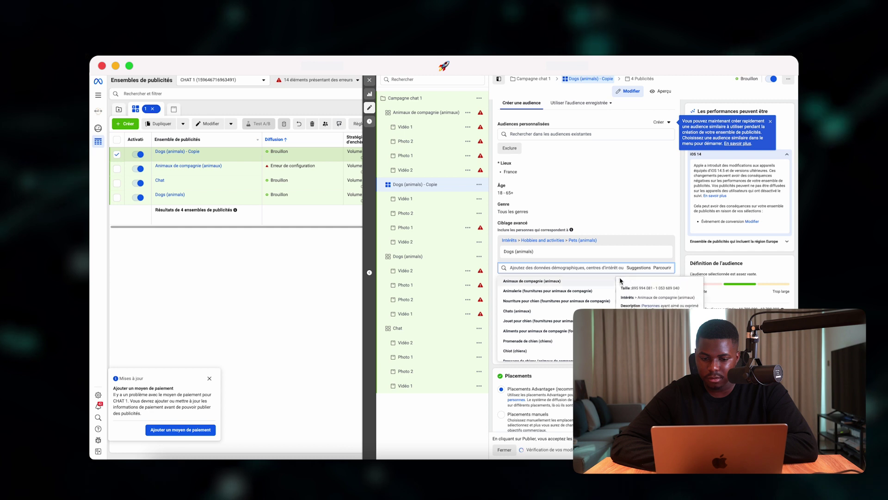
pyautogui.scroll(-3, 597, 341)
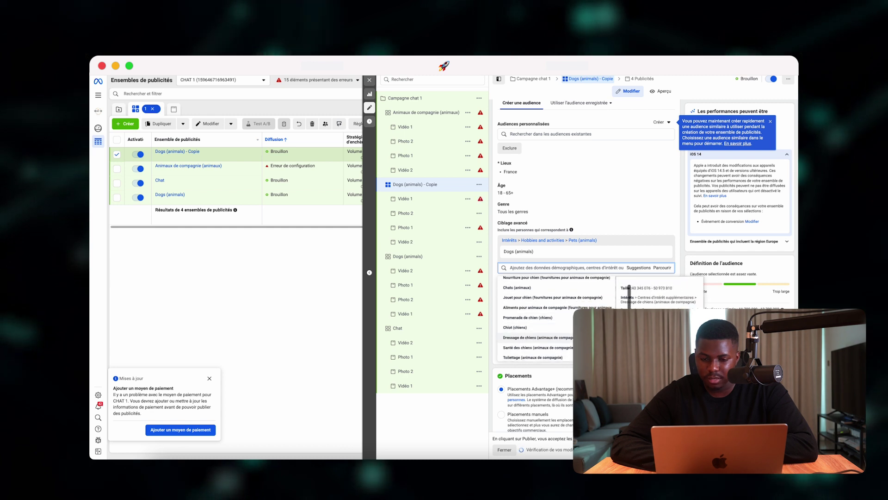
pyautogui.click(597, 339)
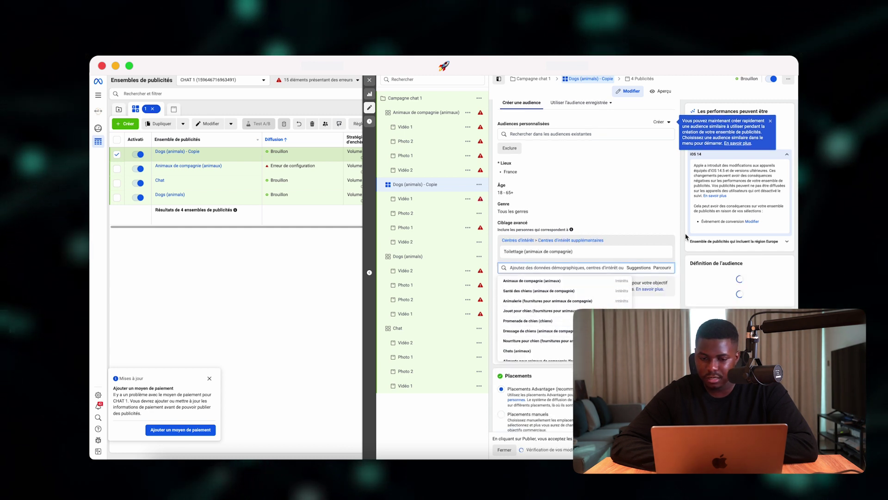
# Rename the copy of the ad set Dogs (animals) as "Toilettage (animaux de compagnie)".
pyautogui.click(666, 274)
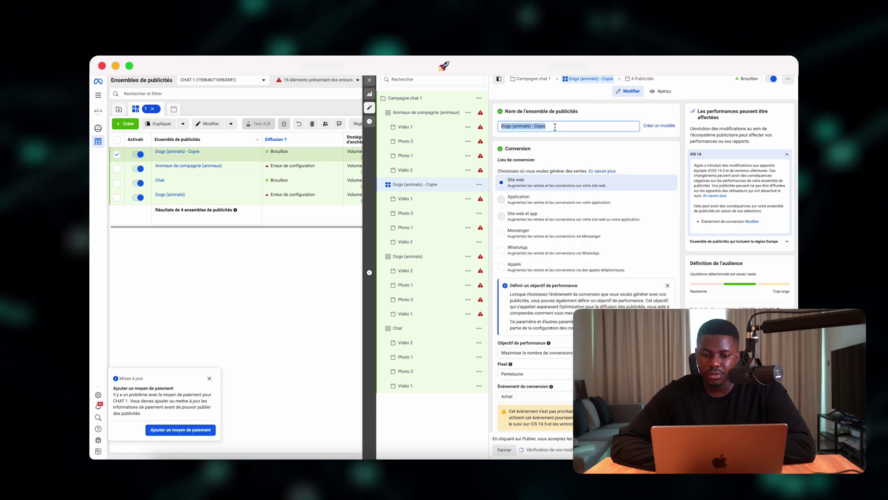
pyautogui.write('Toilettage (animaux de compagnie)')
pyautogui.click(556, 117)
# Make a quick duplicate of the ad set Toilettage (animaux de compagnie) without any targeted interest, named "BROAD".
pyautogui.click(479, 185)
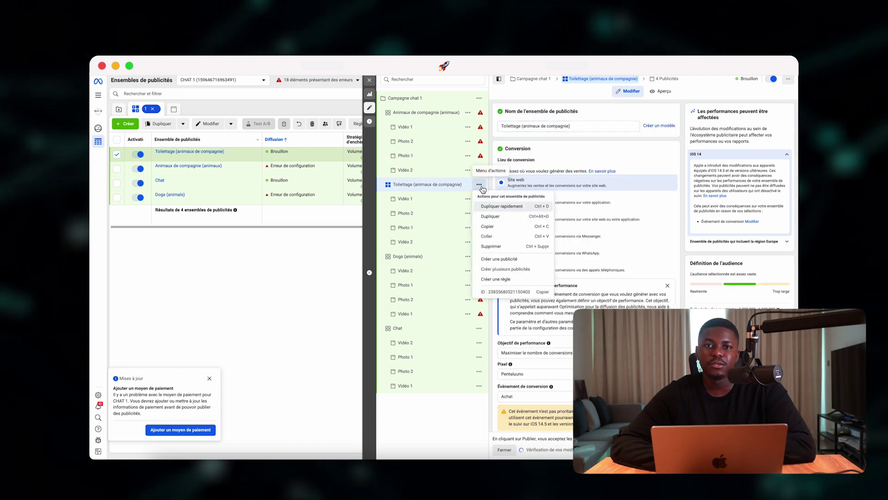
pyautogui.click(504, 204)
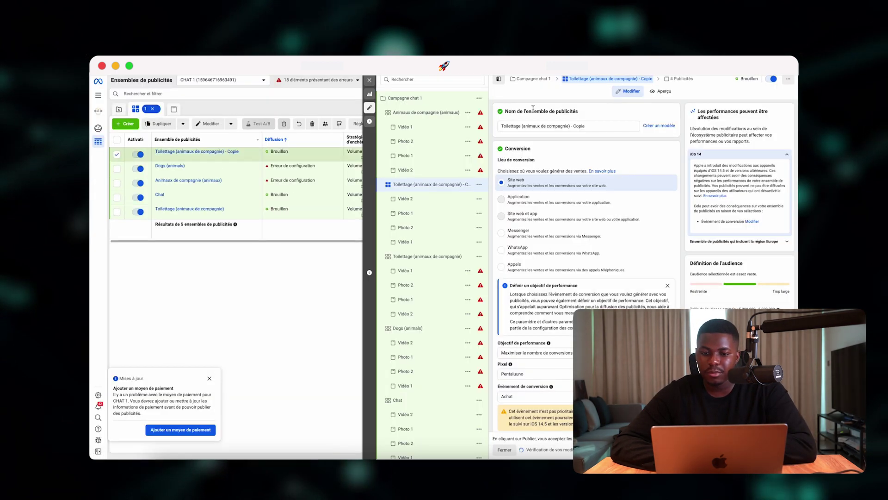
pyautogui.scroll(-10, 632, 273)
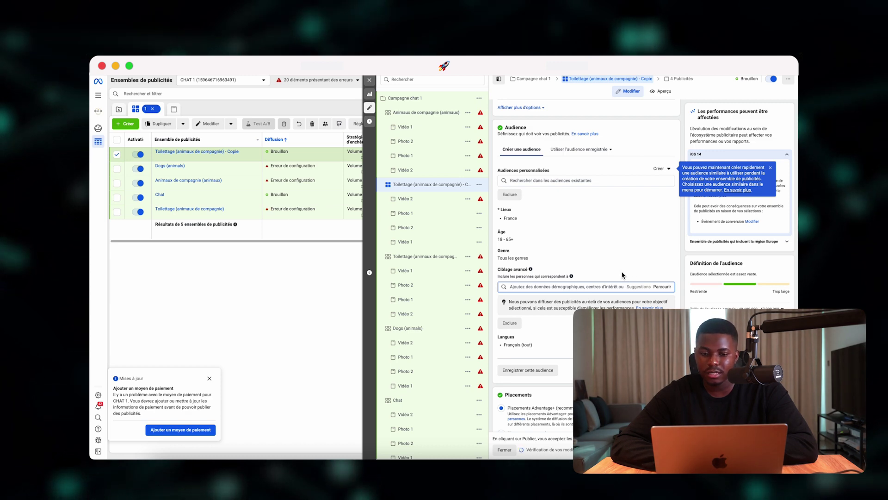
pyautogui.scroll(10, 597, 241)
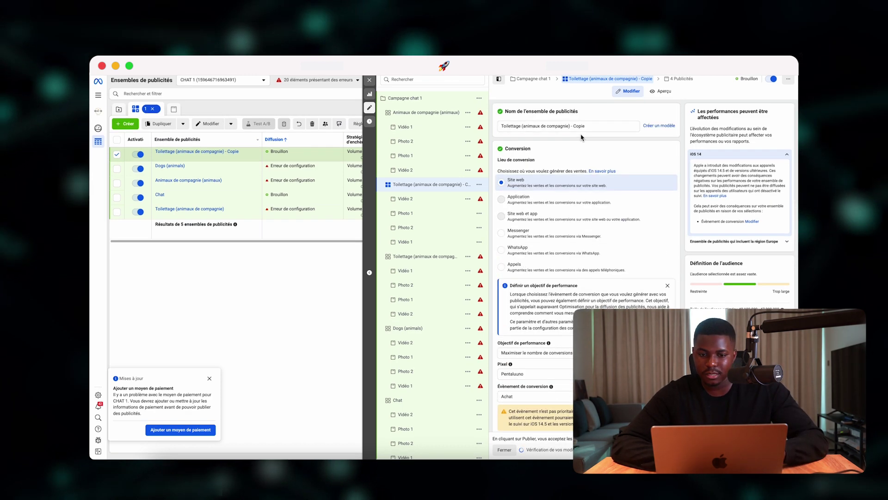
pyautogui.tripleClick(555, 125)
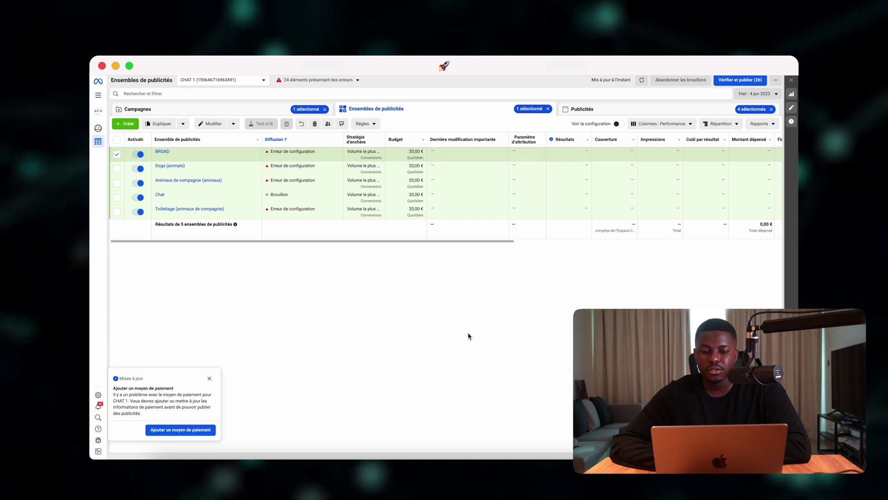
# Show the campaign list with the Performance (Par défaut) column preset.
pyautogui.click(229, 111)
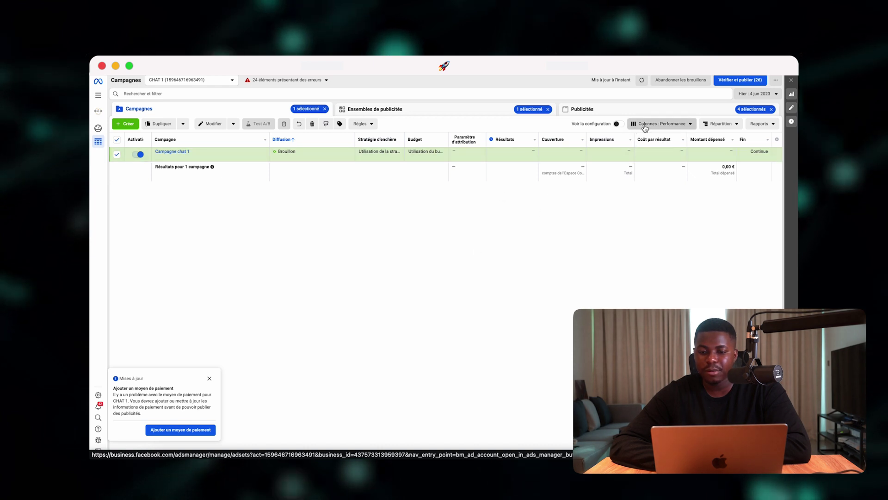
pyautogui.click(661, 123)
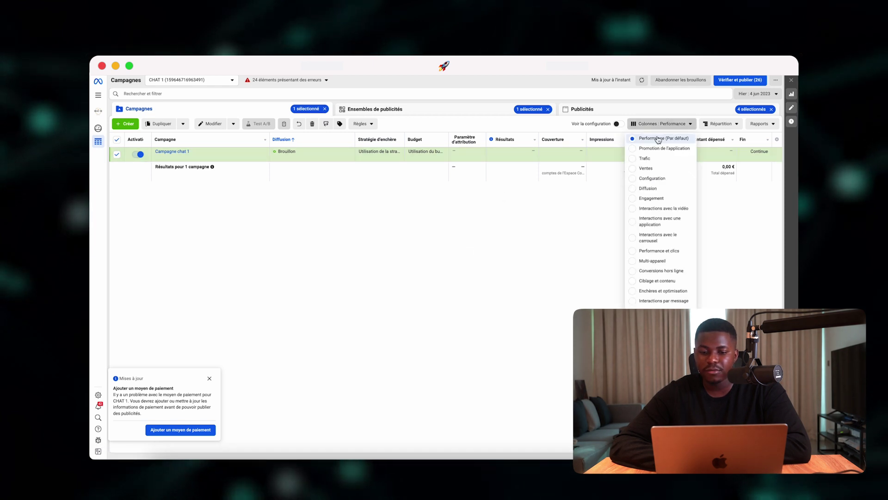
pyautogui.click(658, 138)
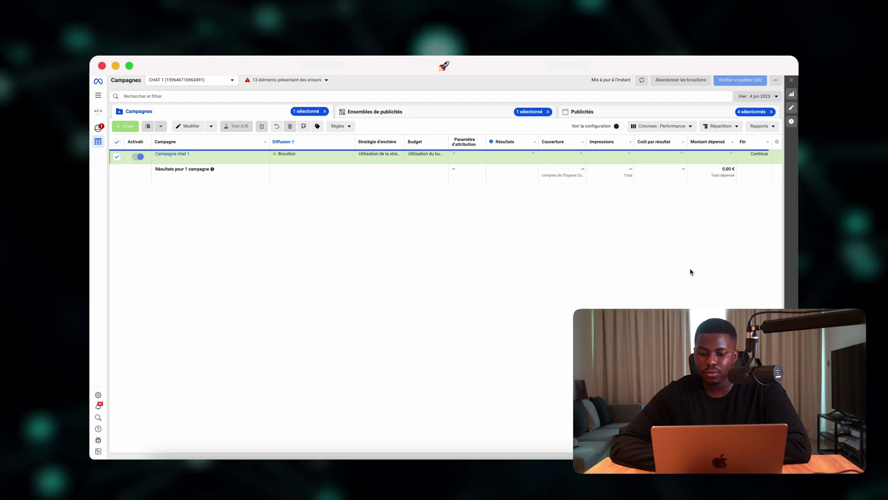
# Switch the campaign table to the BRAND 2023 column preset and look over the available presets.
pyautogui.click(662, 126)
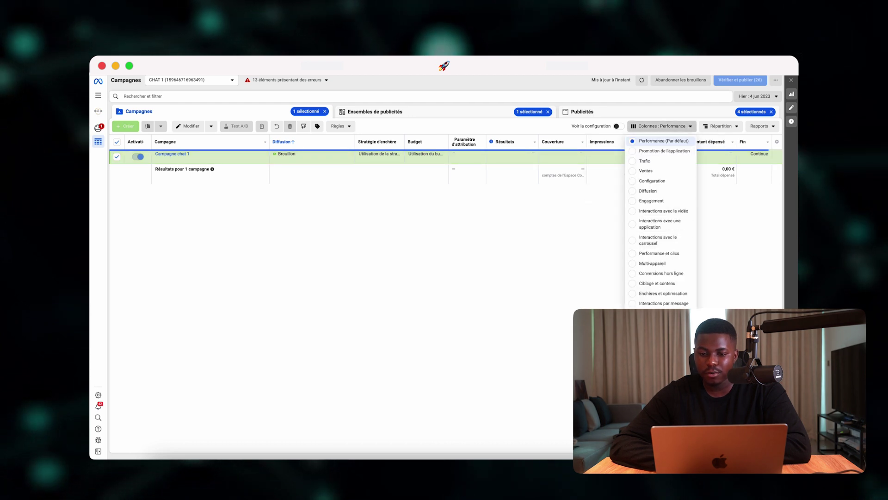
pyautogui.click(658, 334)
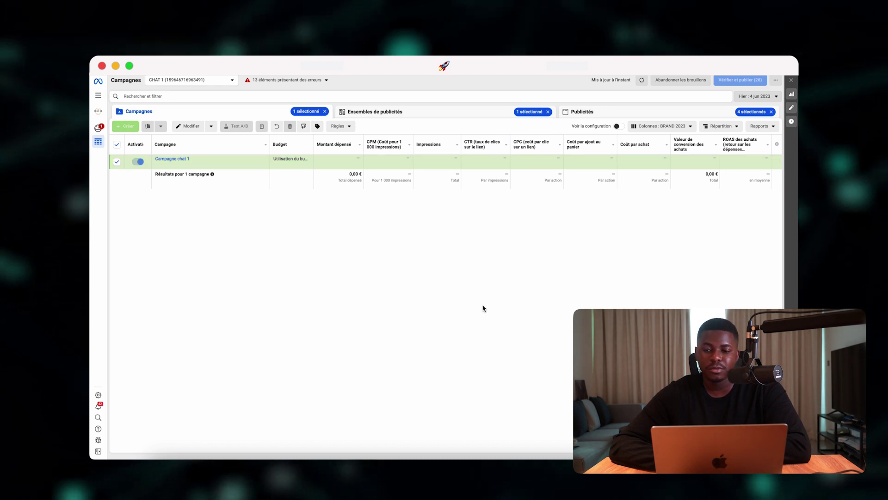
pyautogui.click(660, 126)
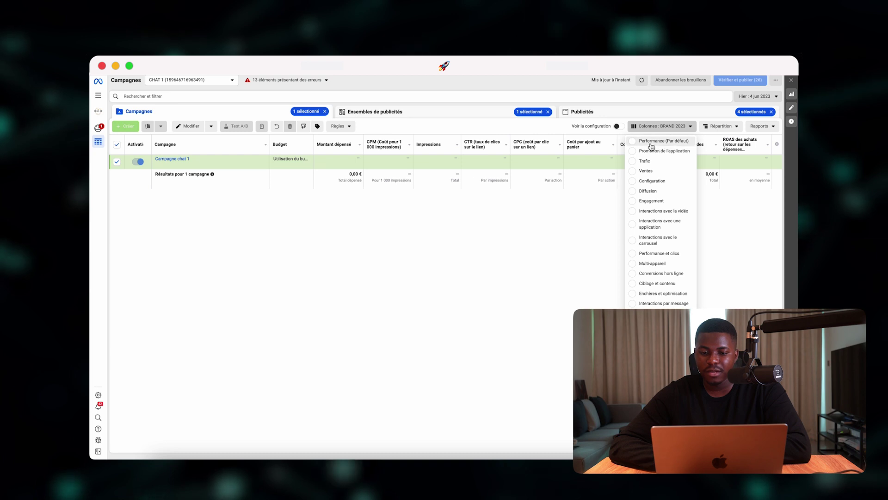
pyautogui.click(551, 228)
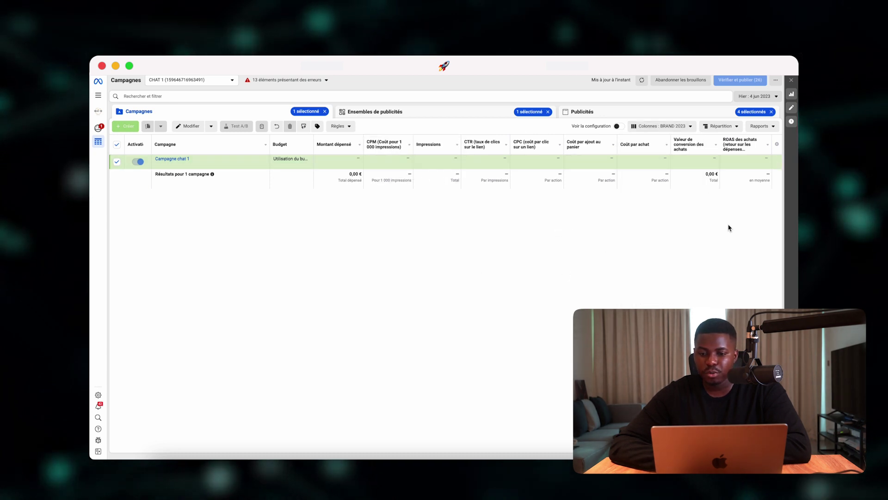
# Set the campaign table back to the Performance (Par défaut) column preset.
pyautogui.click(651, 127)
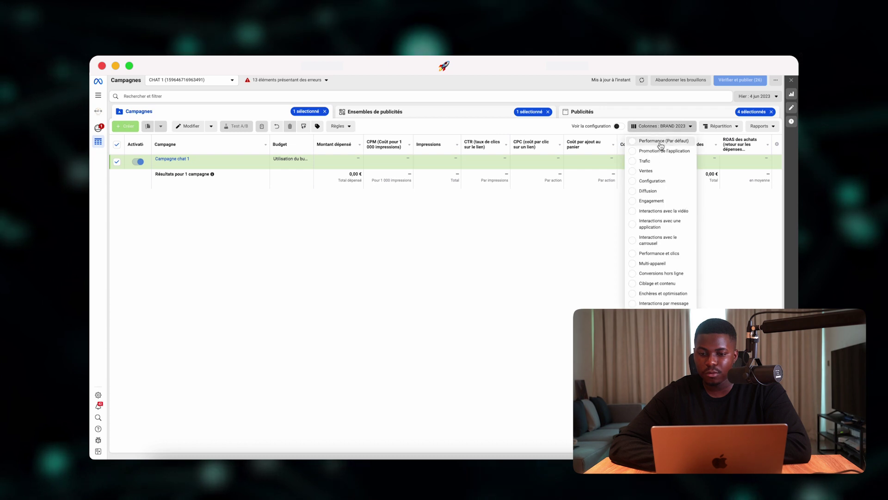
pyautogui.click(645, 142)
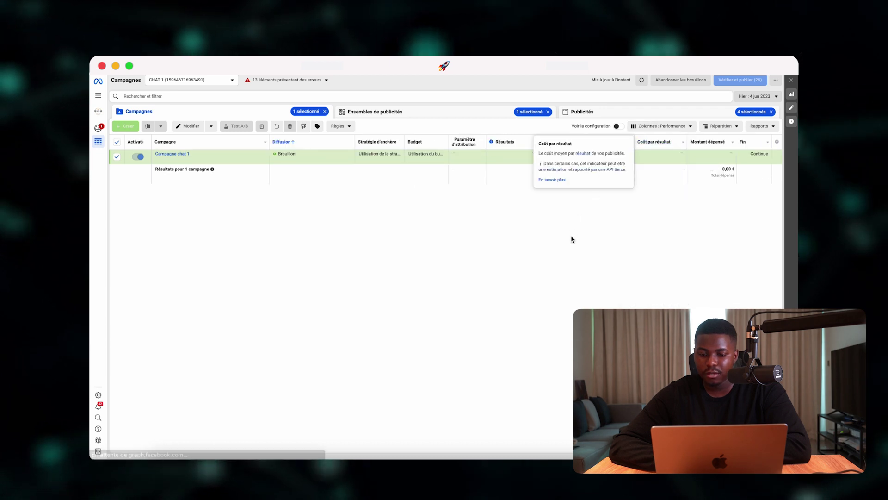
# Customize the campaign table's columns and remove every selected column except Campagne.
pyautogui.click(667, 129)
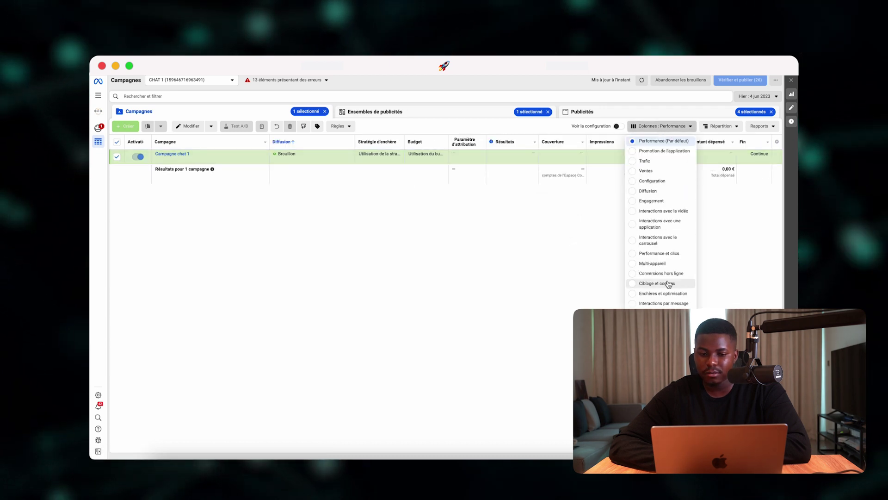
pyautogui.click(664, 319)
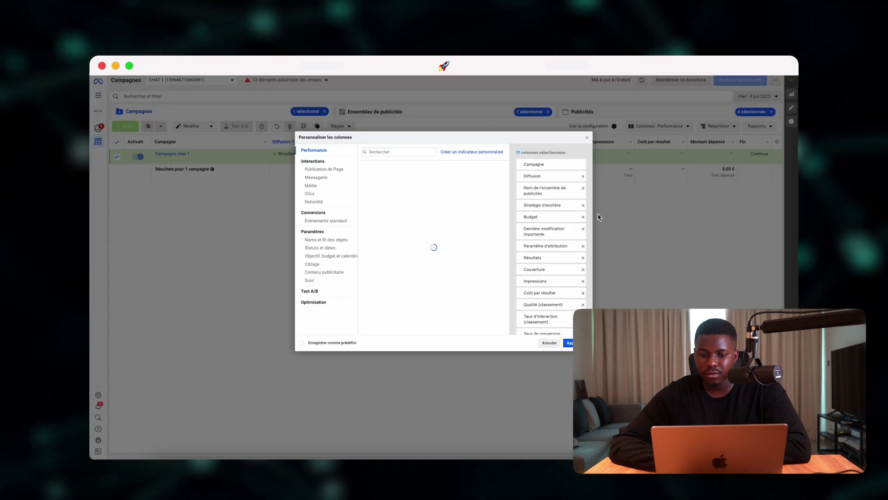
pyautogui.click(583, 176)
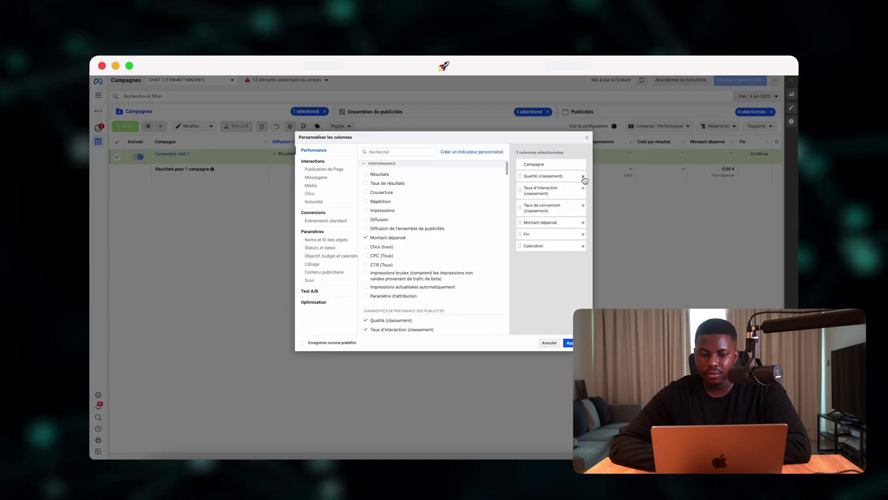
pyautogui.click(583, 176)
pyautogui.click(583, 176)
pyautogui.click(583, 176)
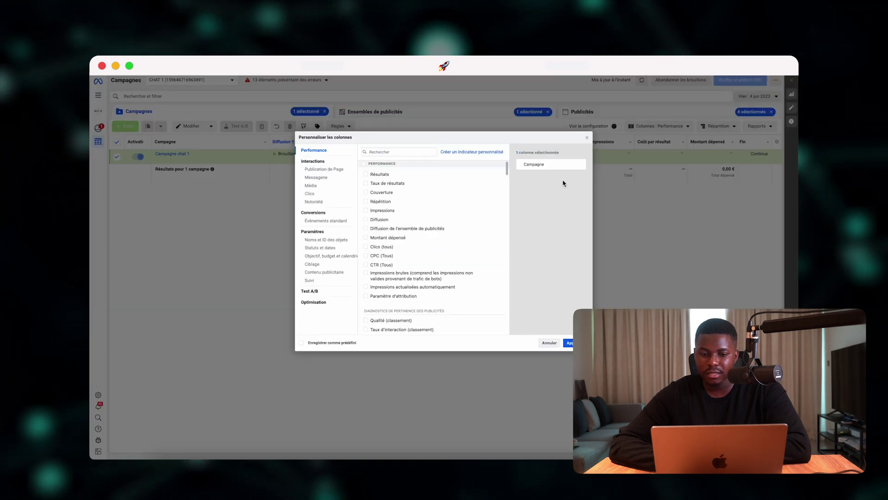
# Add the columns CPM (Coût pour 1 000 impressions) and CTR unique (taux de clics sur le lien).
pyautogui.click(377, 152)
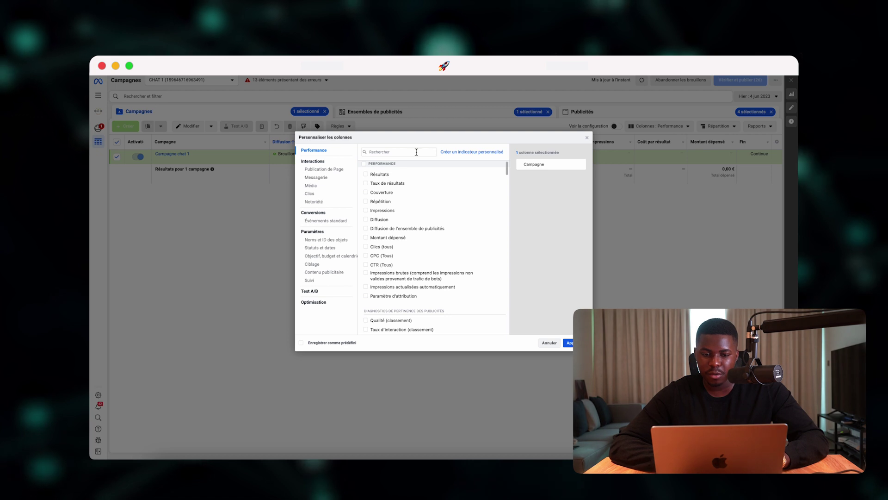
pyautogui.write('cpm')
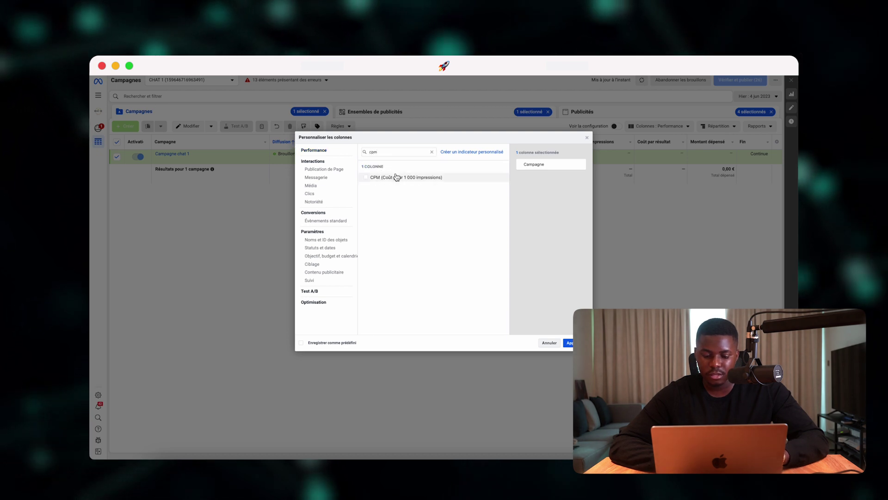
pyautogui.click(397, 177)
pyautogui.doubleClick(422, 151)
pyautogui.write('ctr')
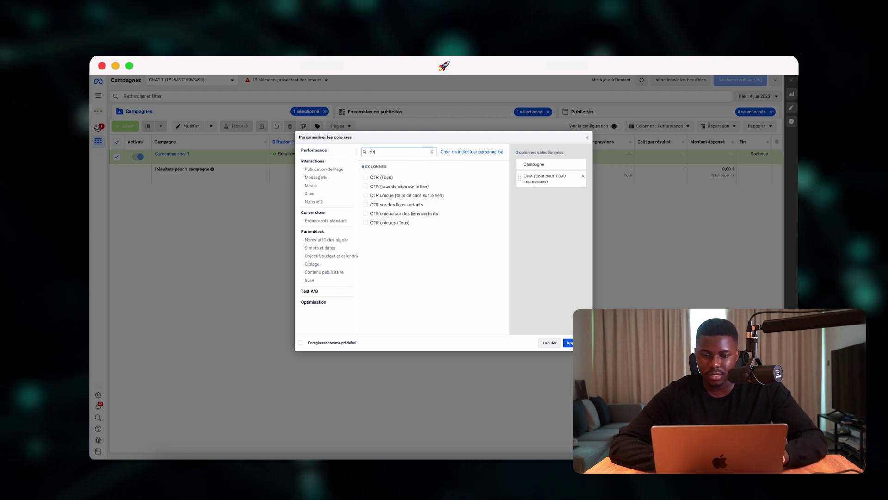
pyautogui.click(387, 195)
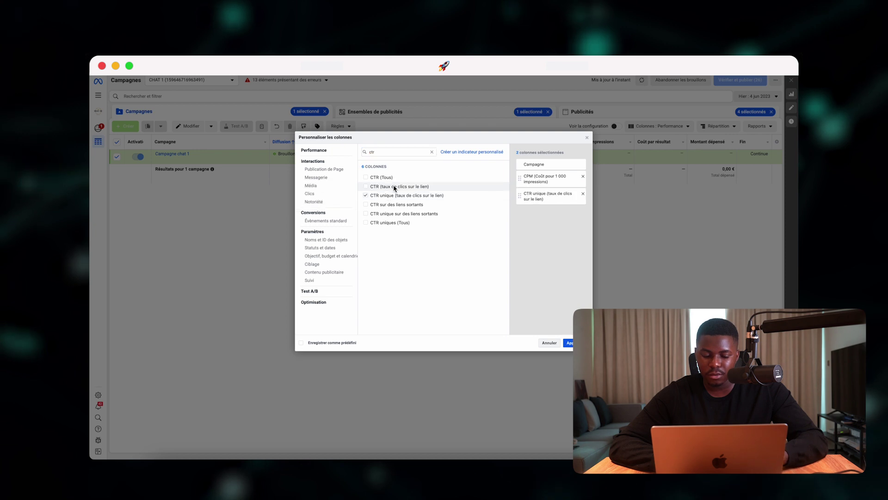
# Add the cost column for Ajouts au panier and enable saving the column selection as a preset.
pyautogui.click(432, 152)
pyautogui.write('ajout')
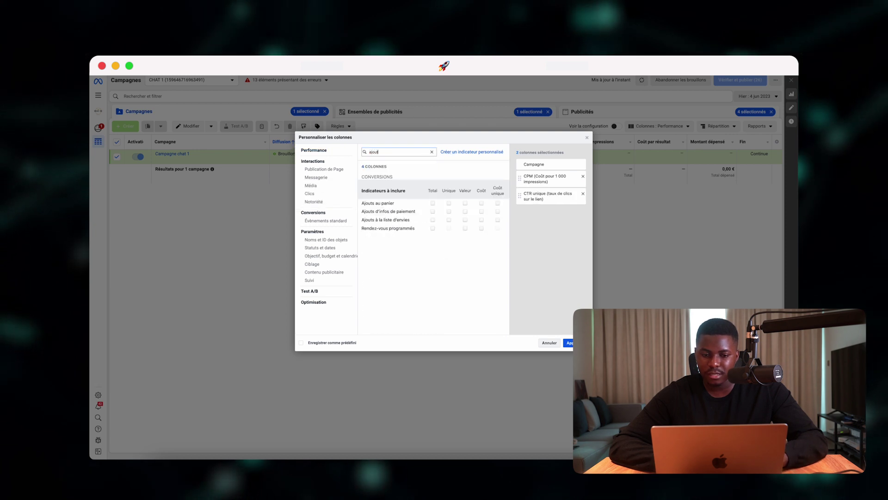
pyautogui.click(481, 203)
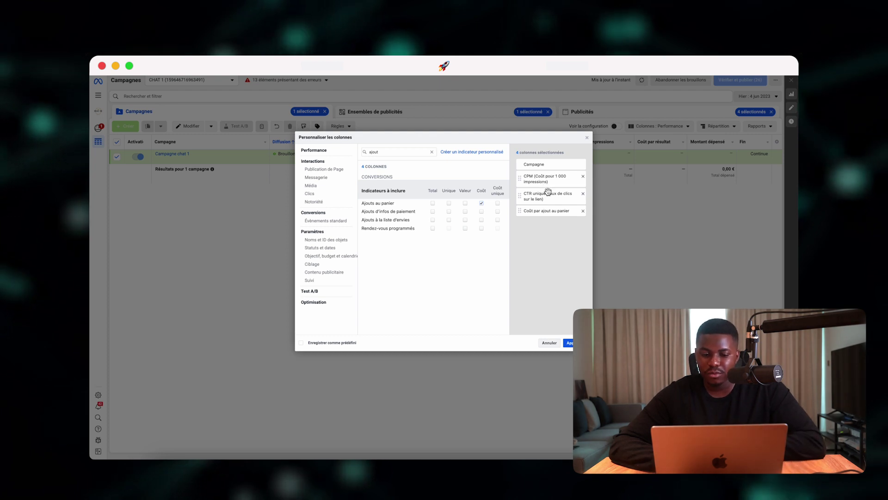
pyautogui.click(301, 342)
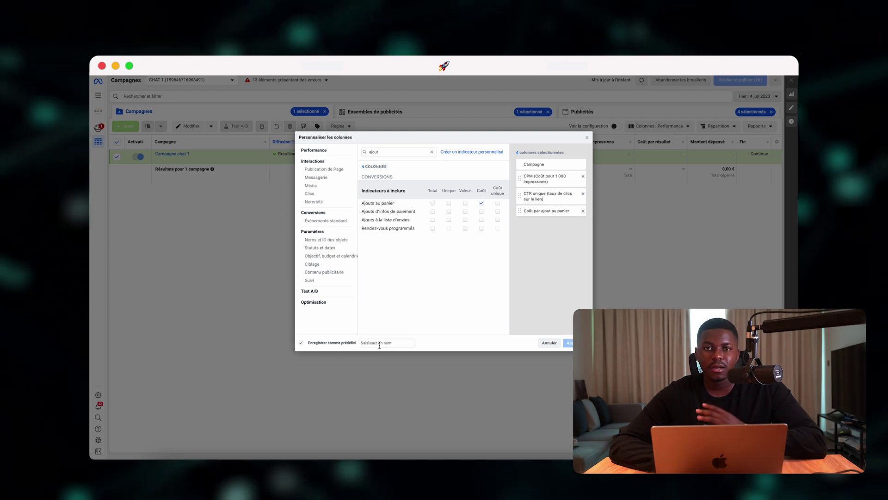